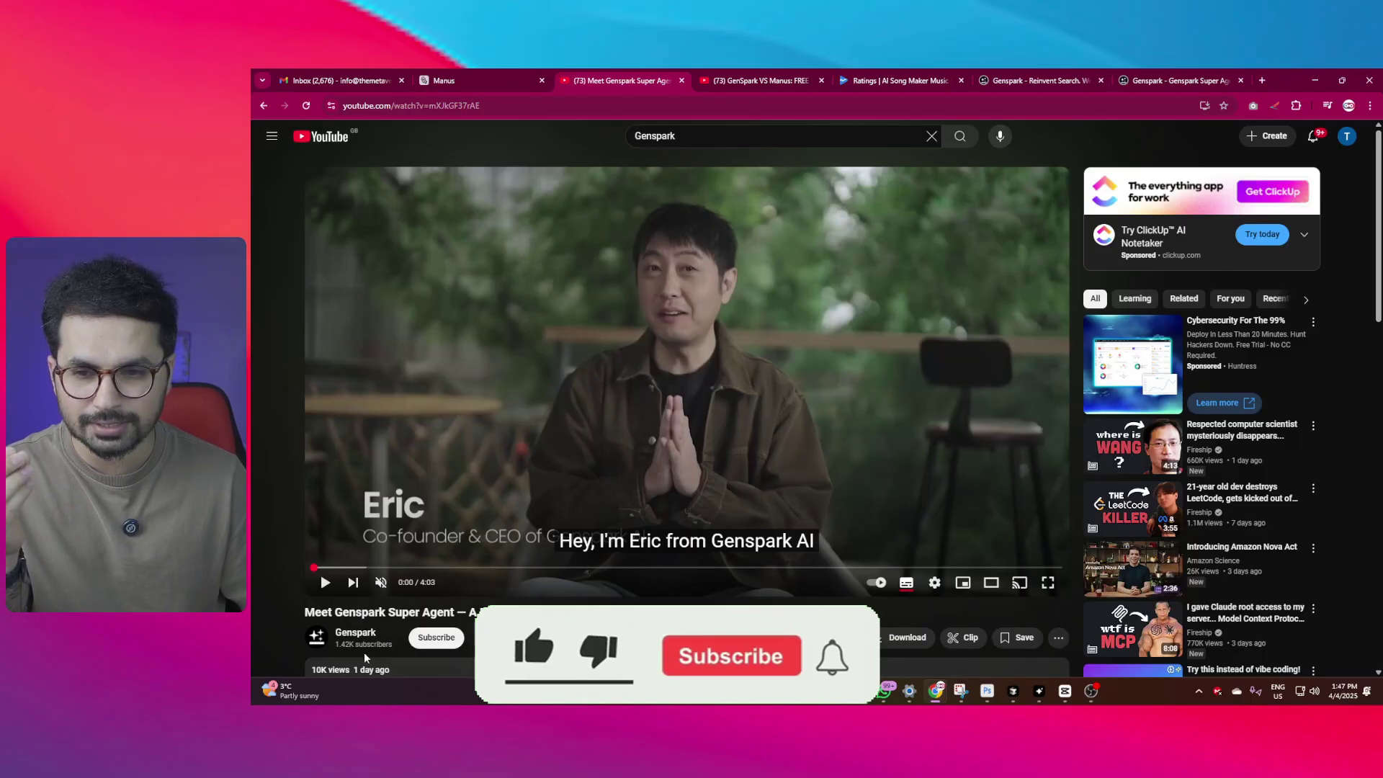
scroll(365, 657, down, 2)
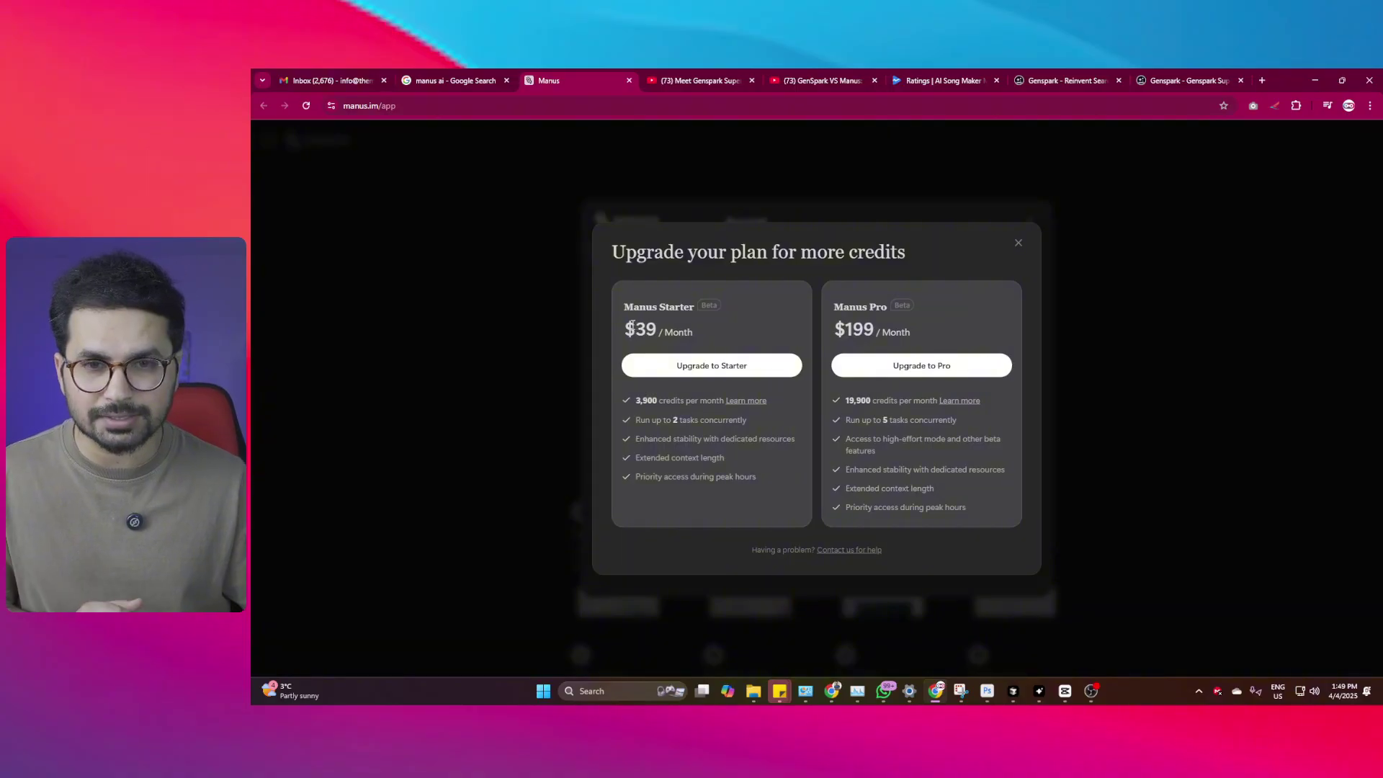
drag(628, 322, 650, 322)
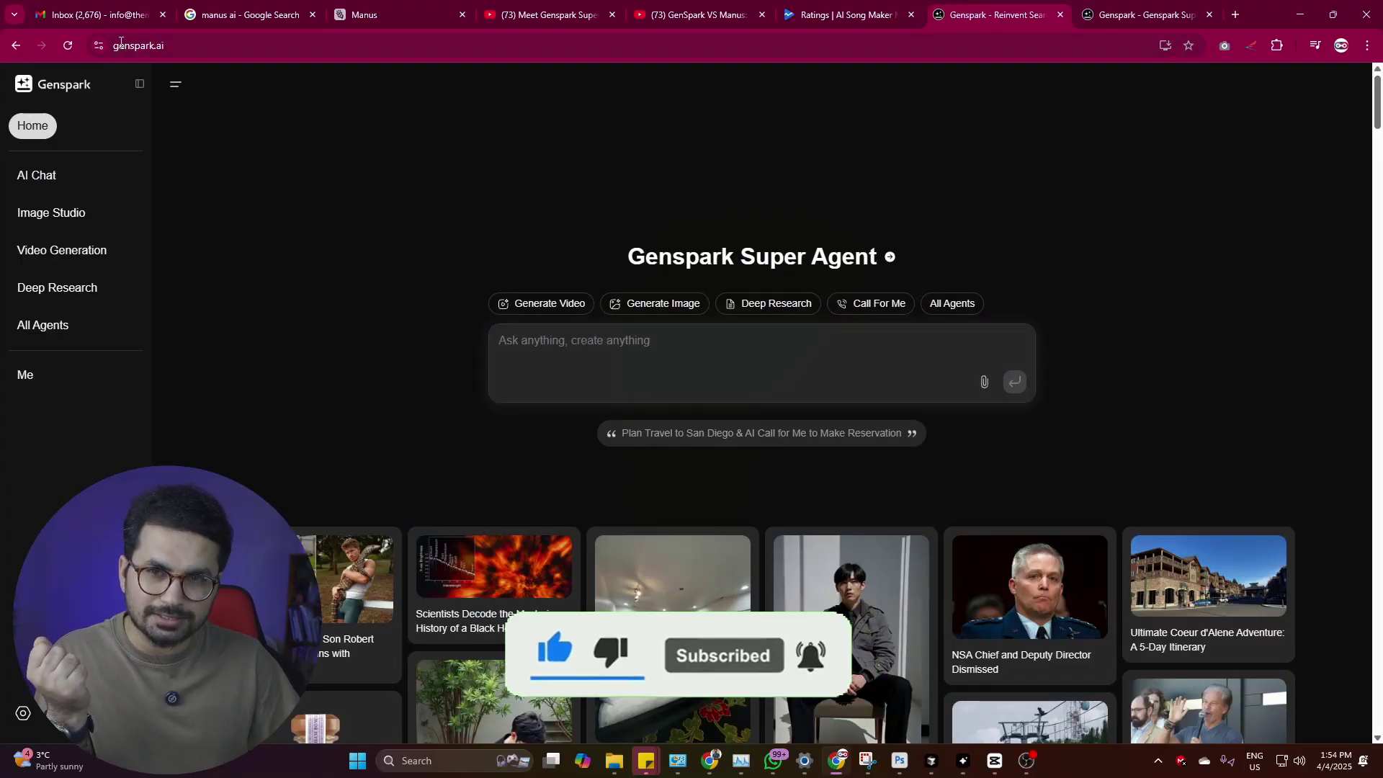
Start a new Genspark Super Agent task from the overview of all agents.
click(120, 45)
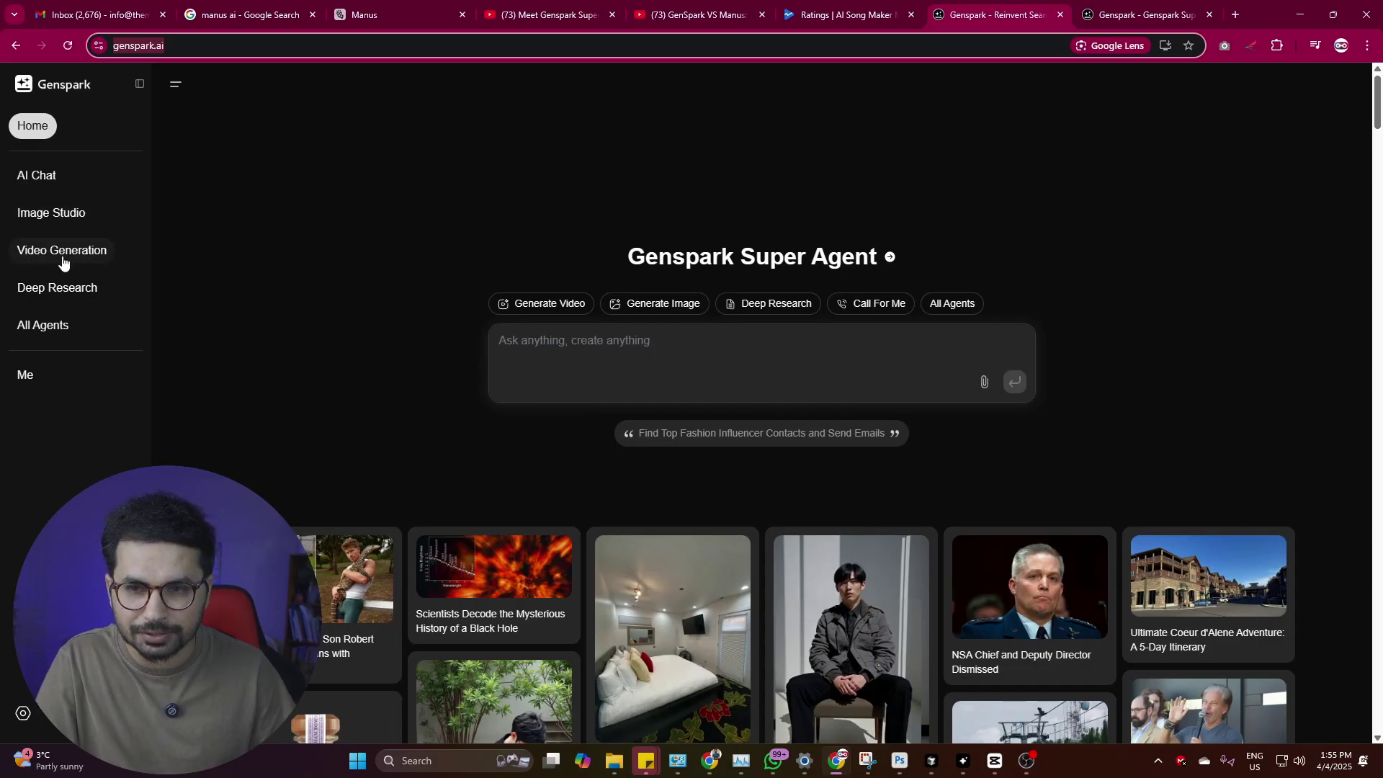
click(26, 338)
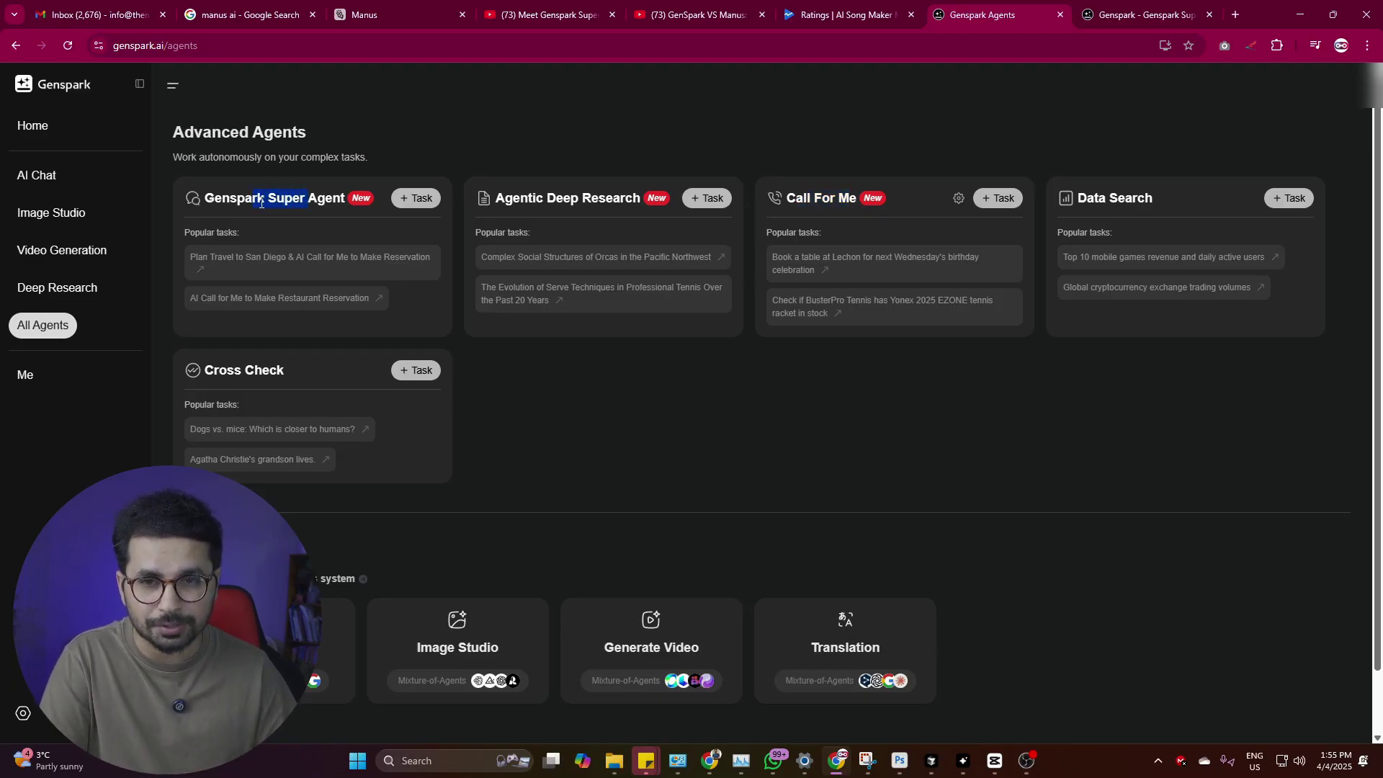
click(422, 201)
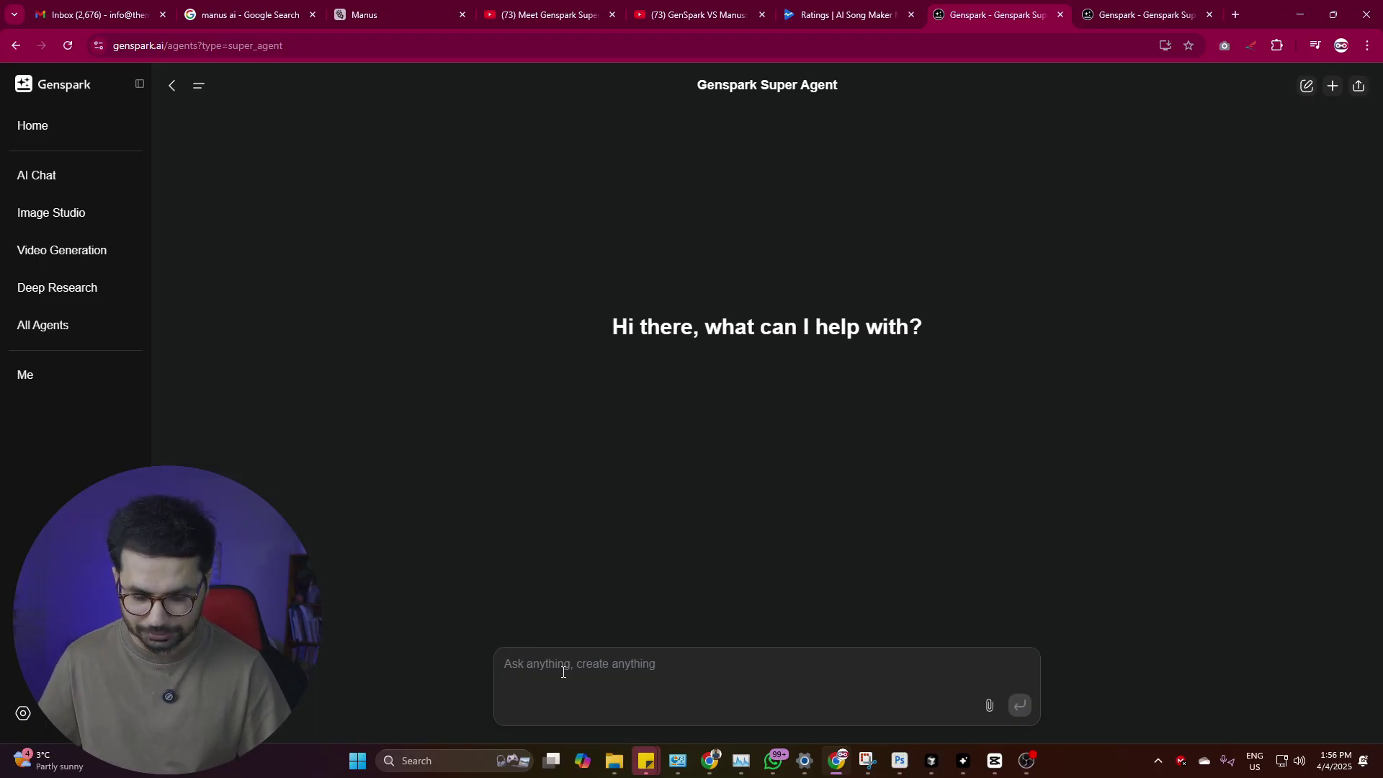
Ask the agent for very deep research on available AI code editors, covering web and desktop types, pricing plans, and mobile or web application support.
key(super+h)
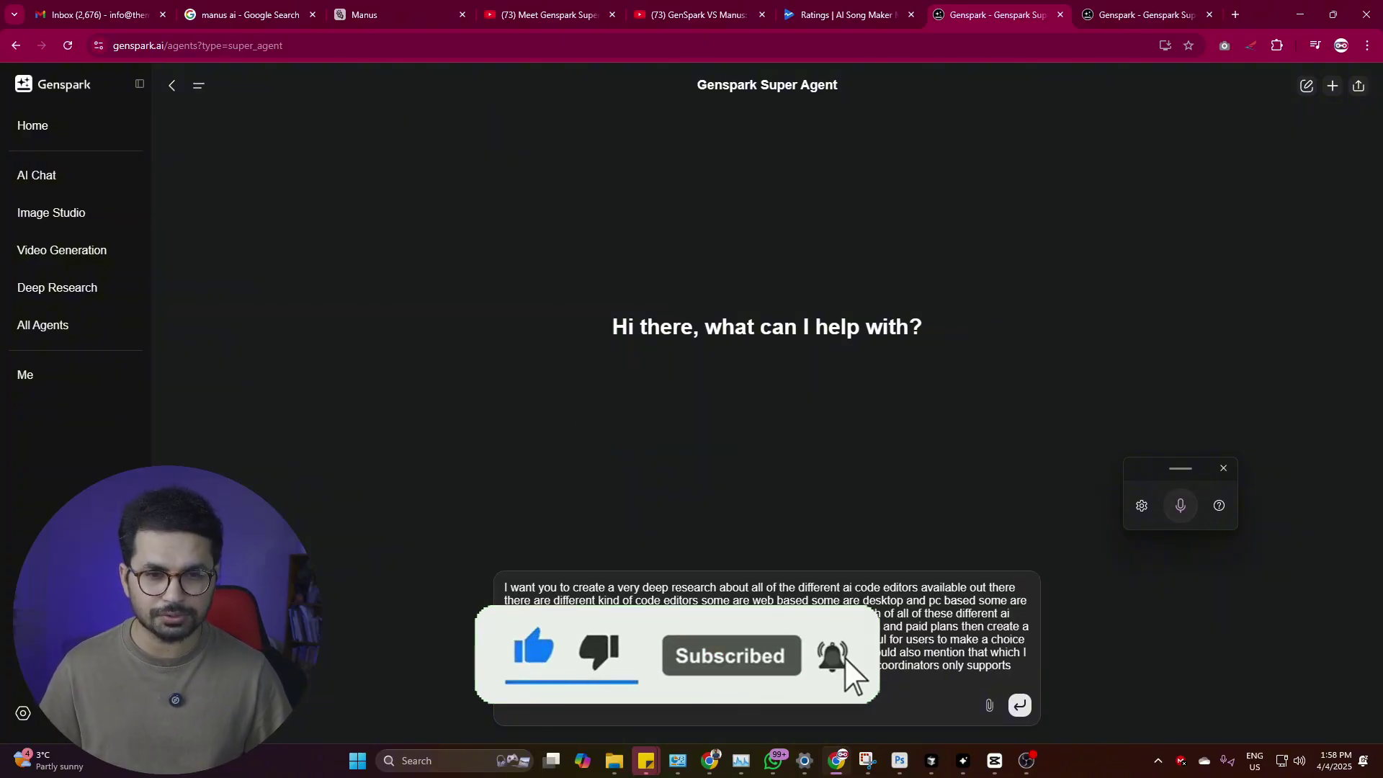
key(Return)
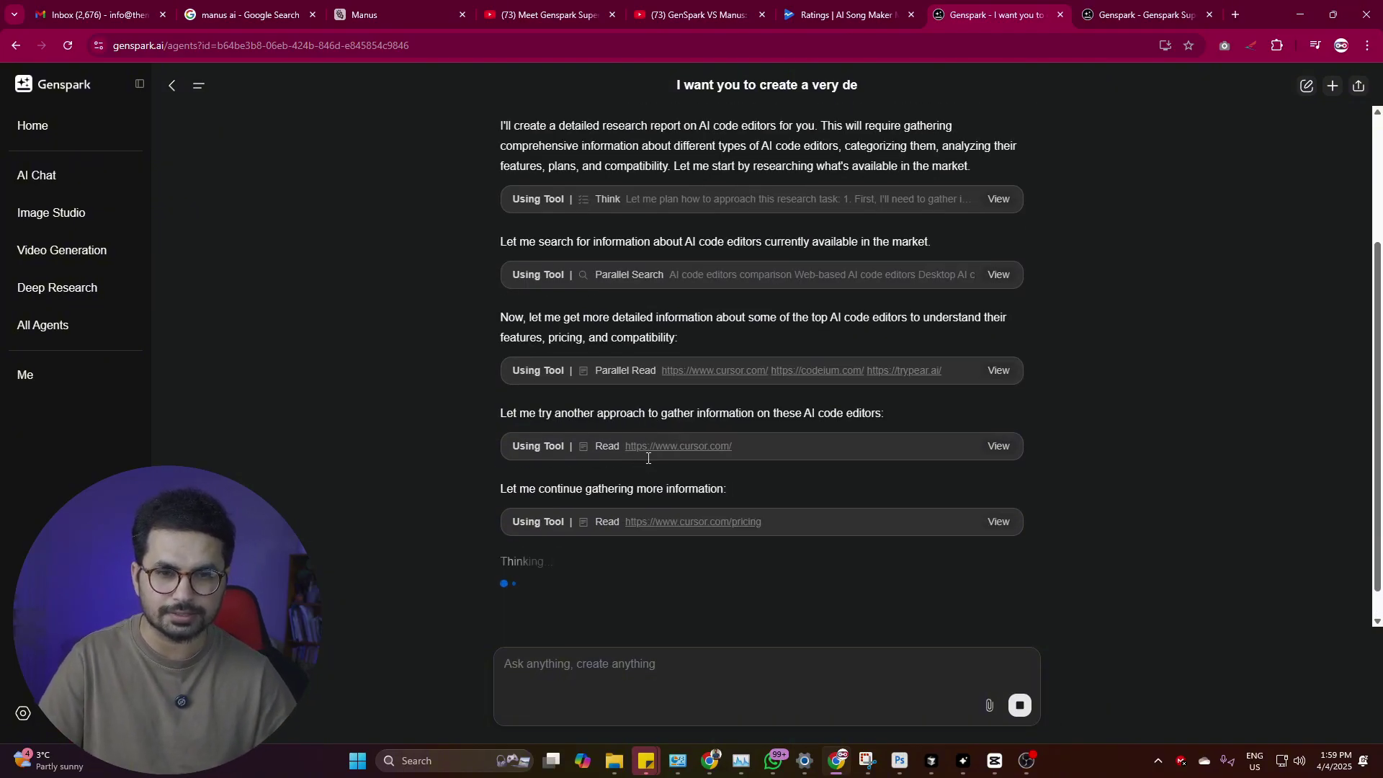
Review the agent's research progress, including its searches and the code editor websites it reads.
scroll(577, 325, up, 1)
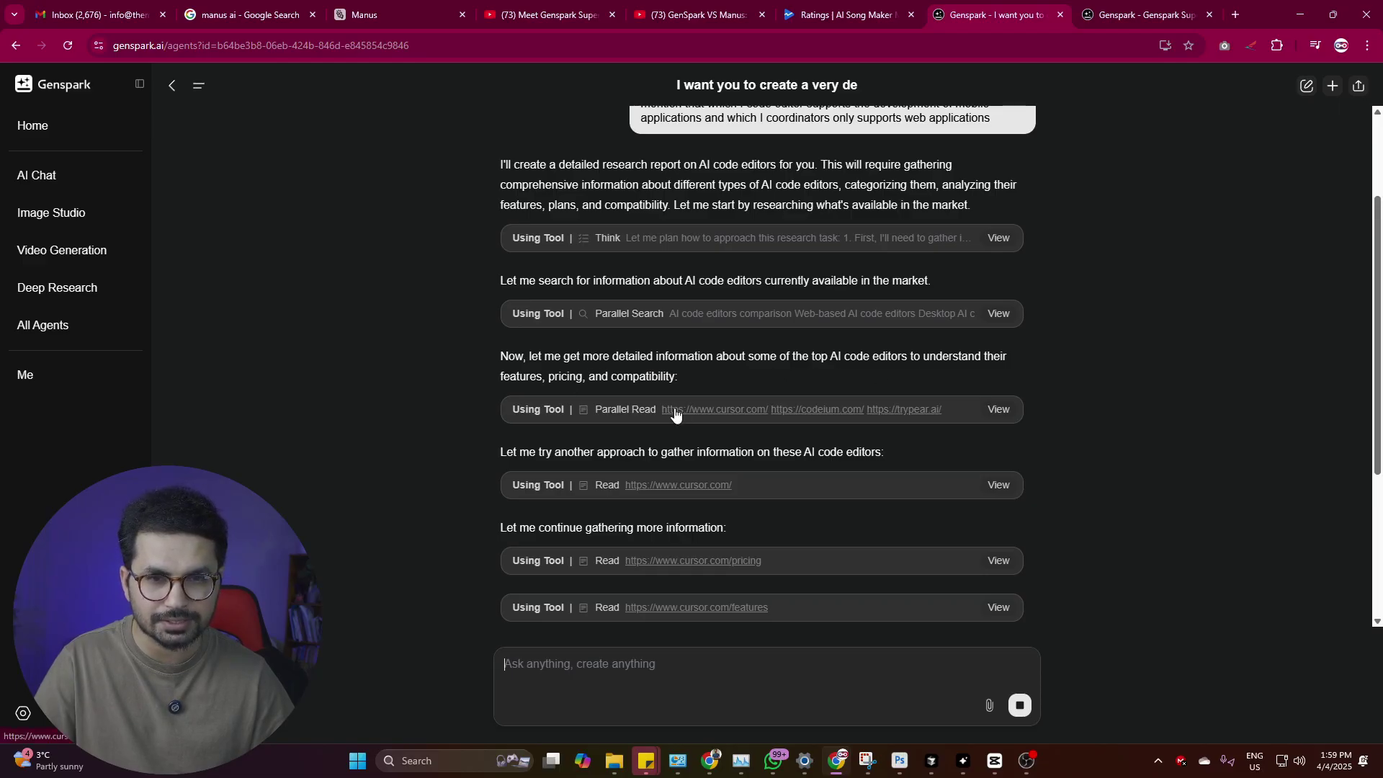
scroll(569, 389, down, 1)
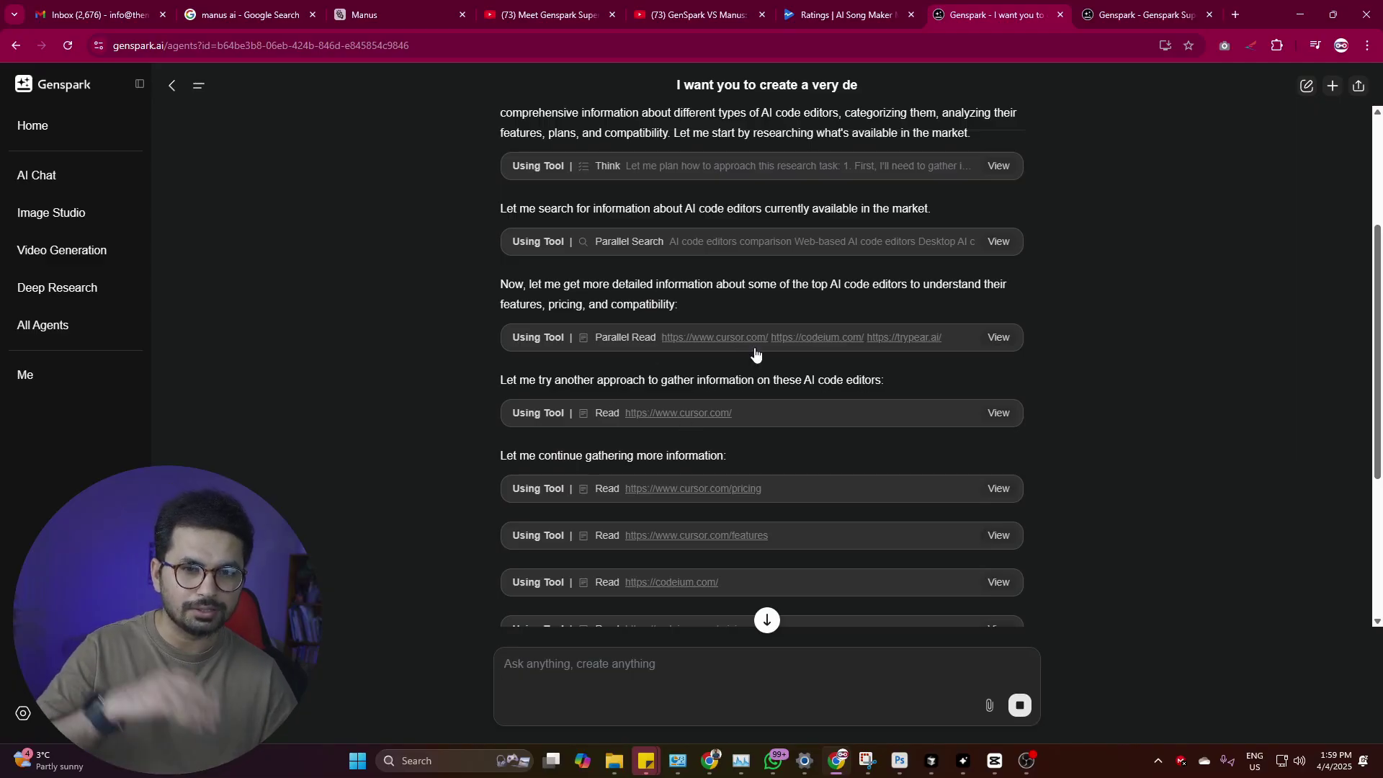
scroll(743, 391, down, 2)
scroll(911, 541, down, 1)
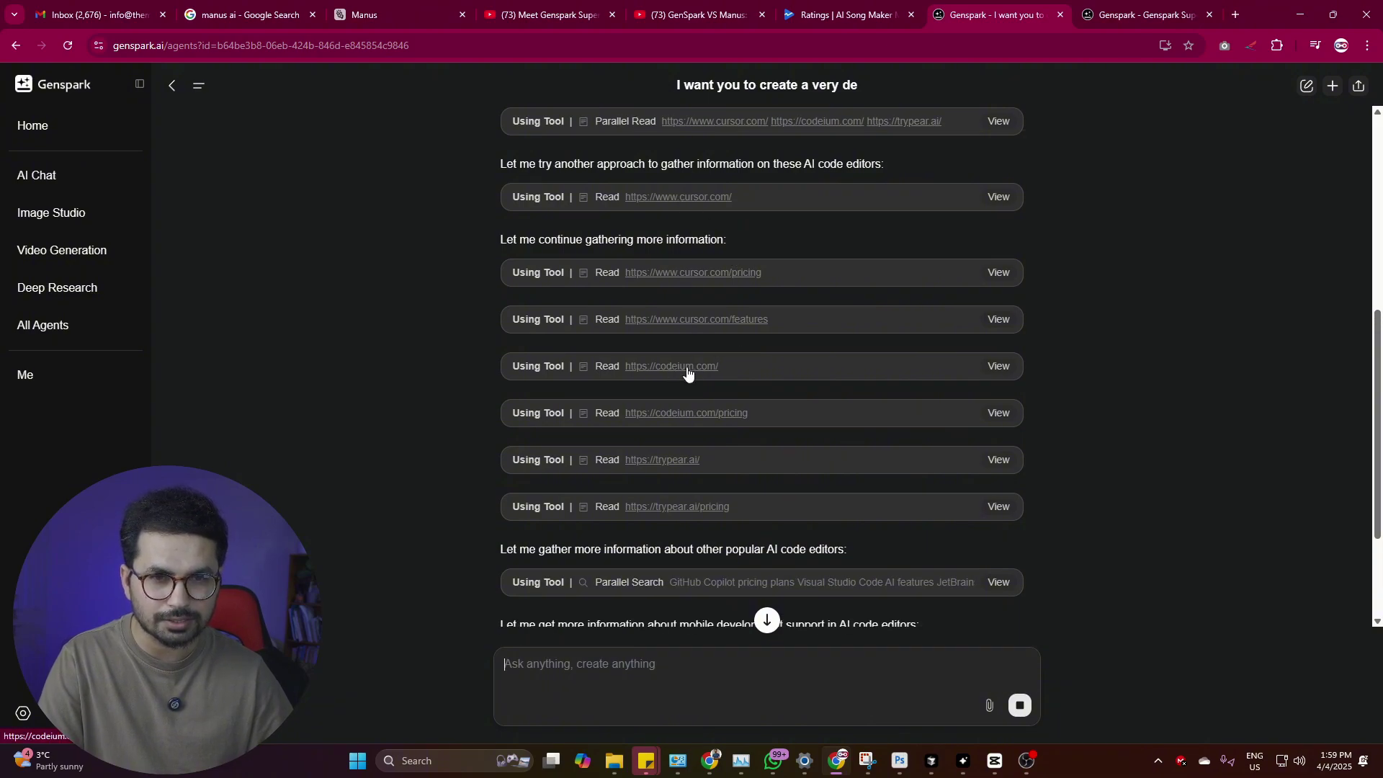
scroll(665, 472, down, 1)
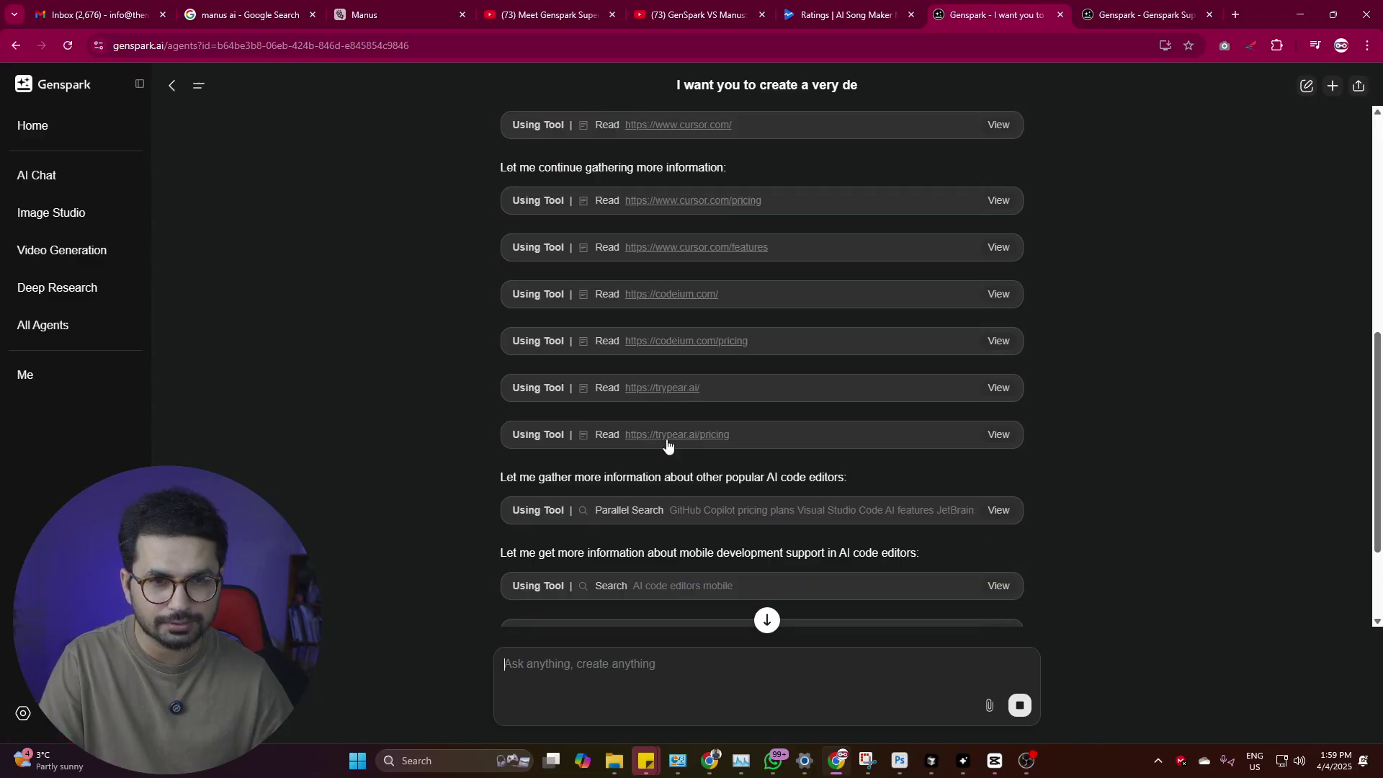
scroll(645, 432, down, 1)
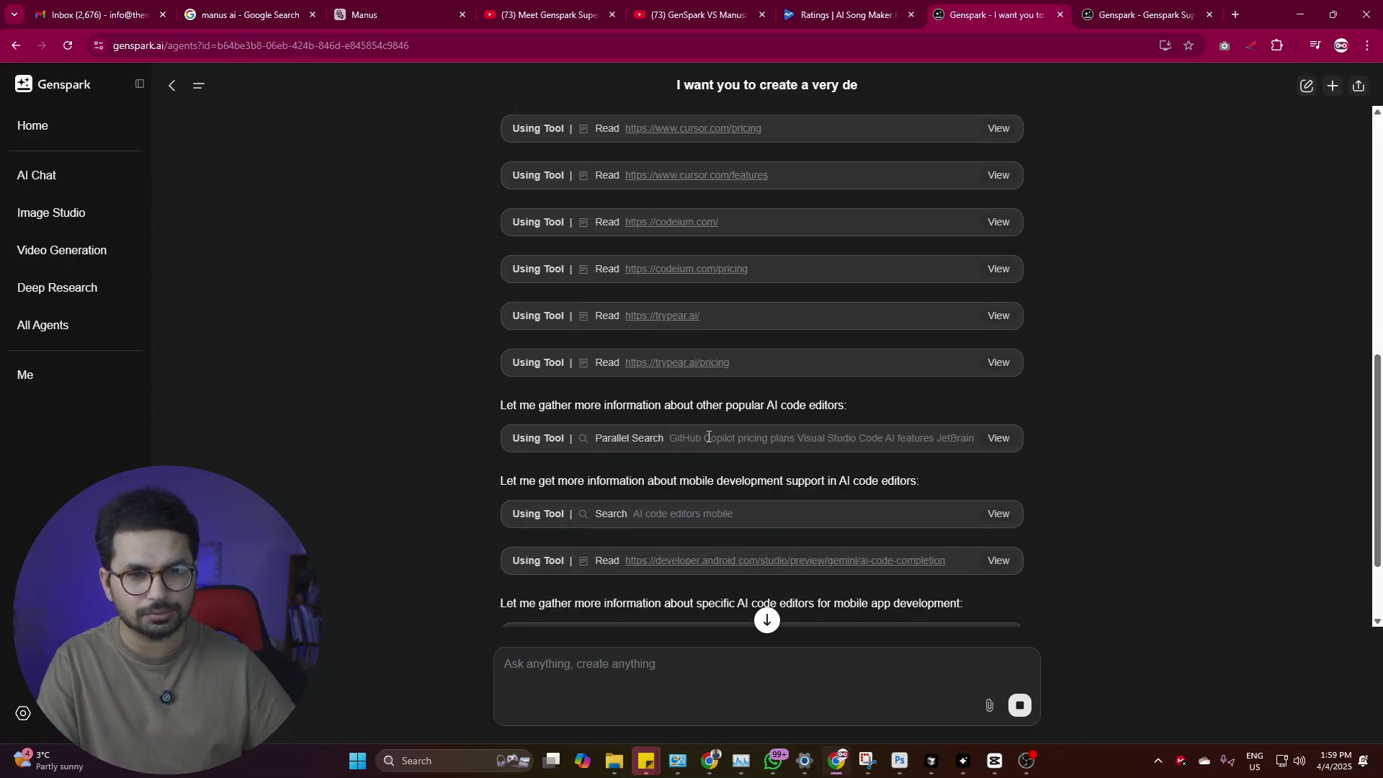
scroll(721, 500, down, 2)
scroll(675, 500, down, 1)
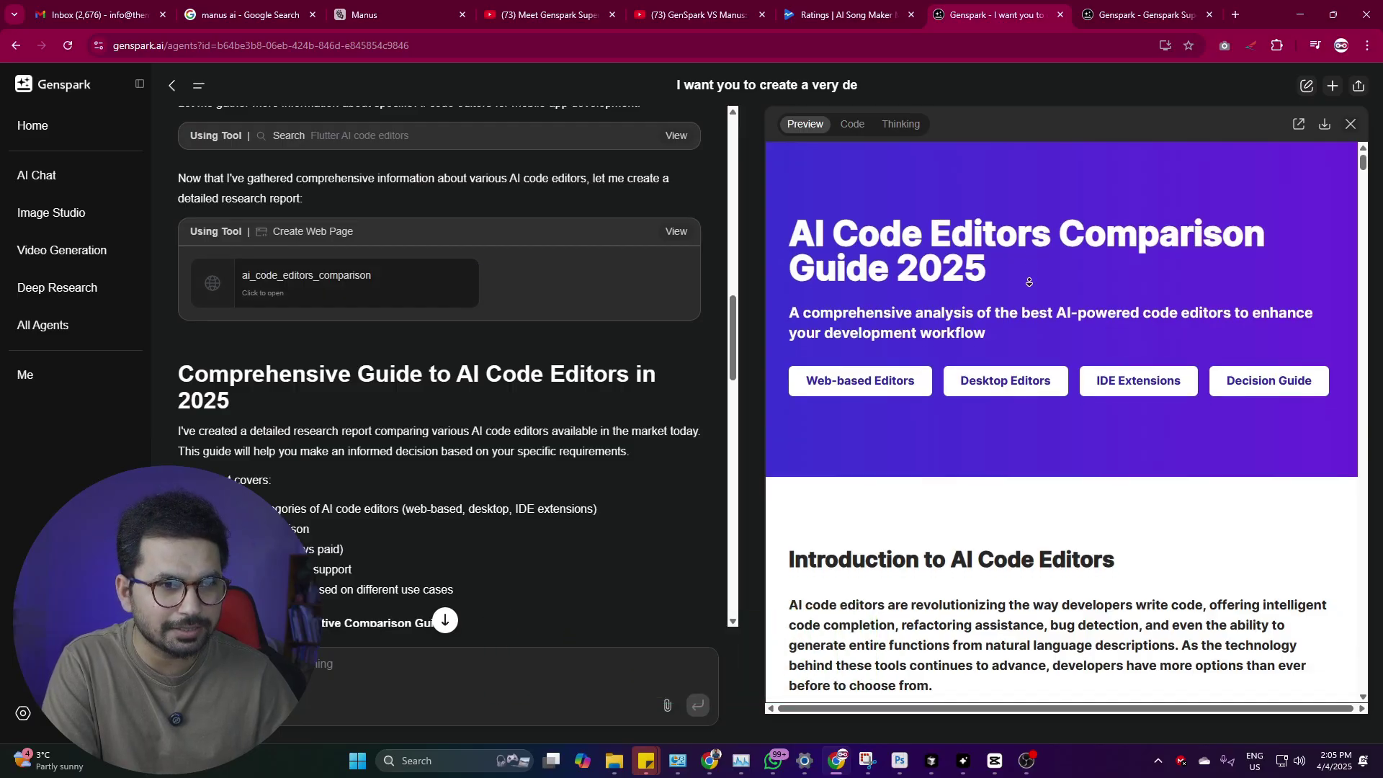
Skim the preview of the generated AI Code Editors Comparison Guide 2025 and switch to its full-page version.
scroll(1141, 409, down, 1)
drag(1366, 164, 1354, 677)
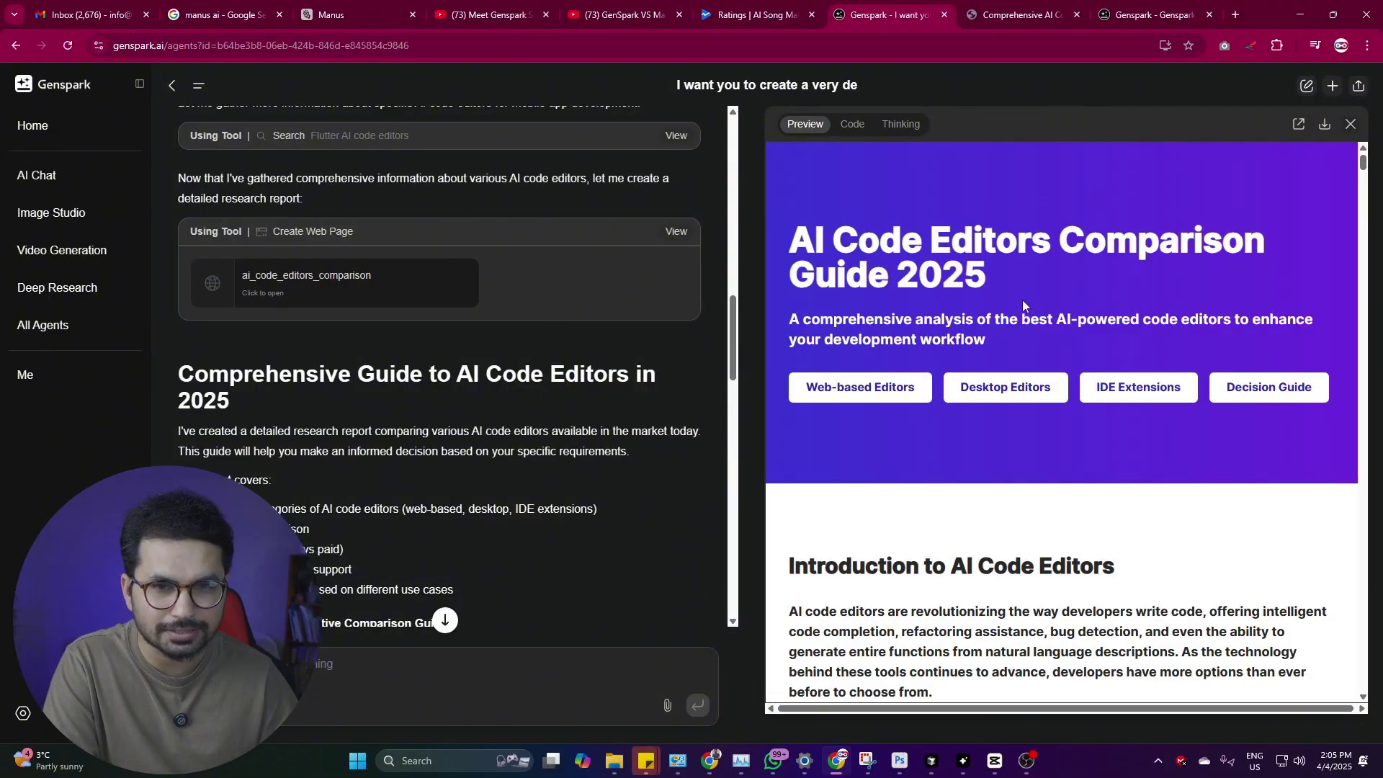
right_click(1000, 283)
click(906, 256)
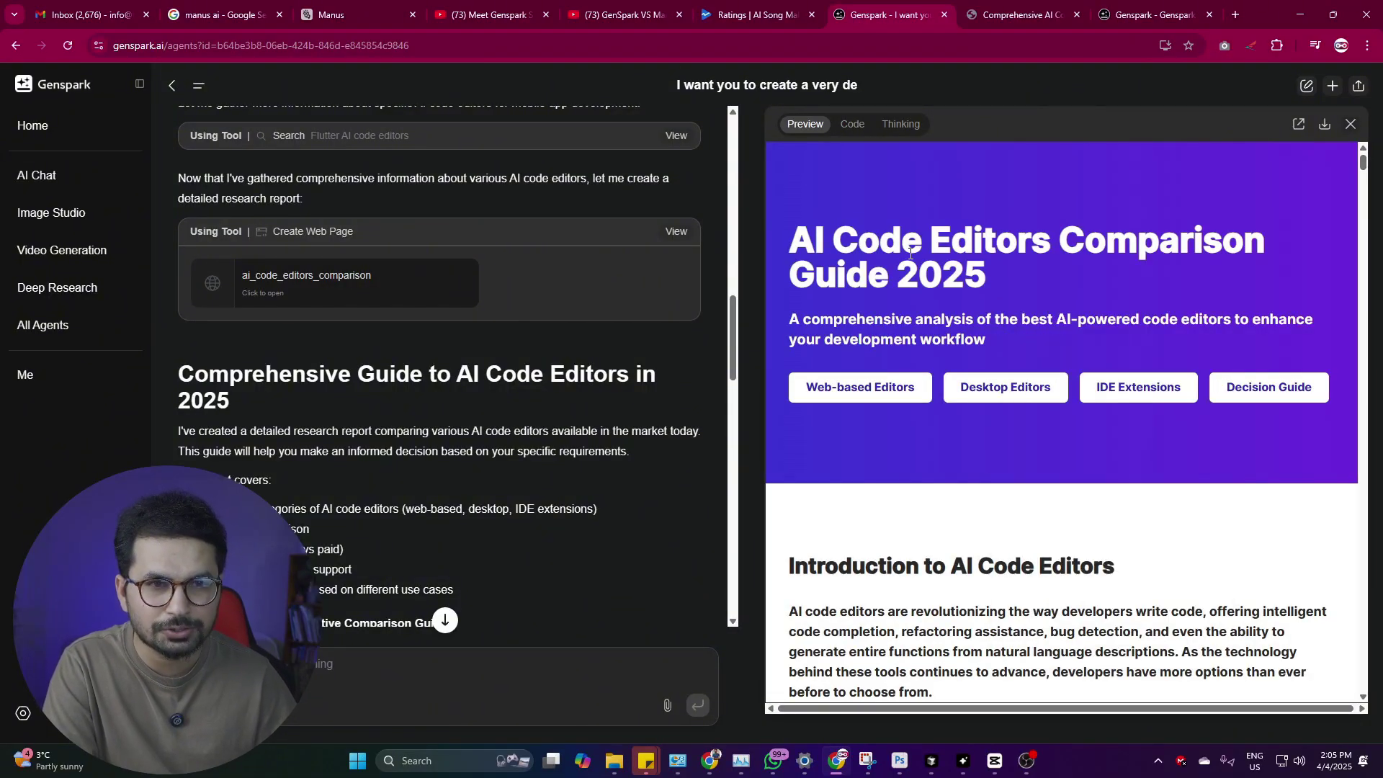
click(1032, 12)
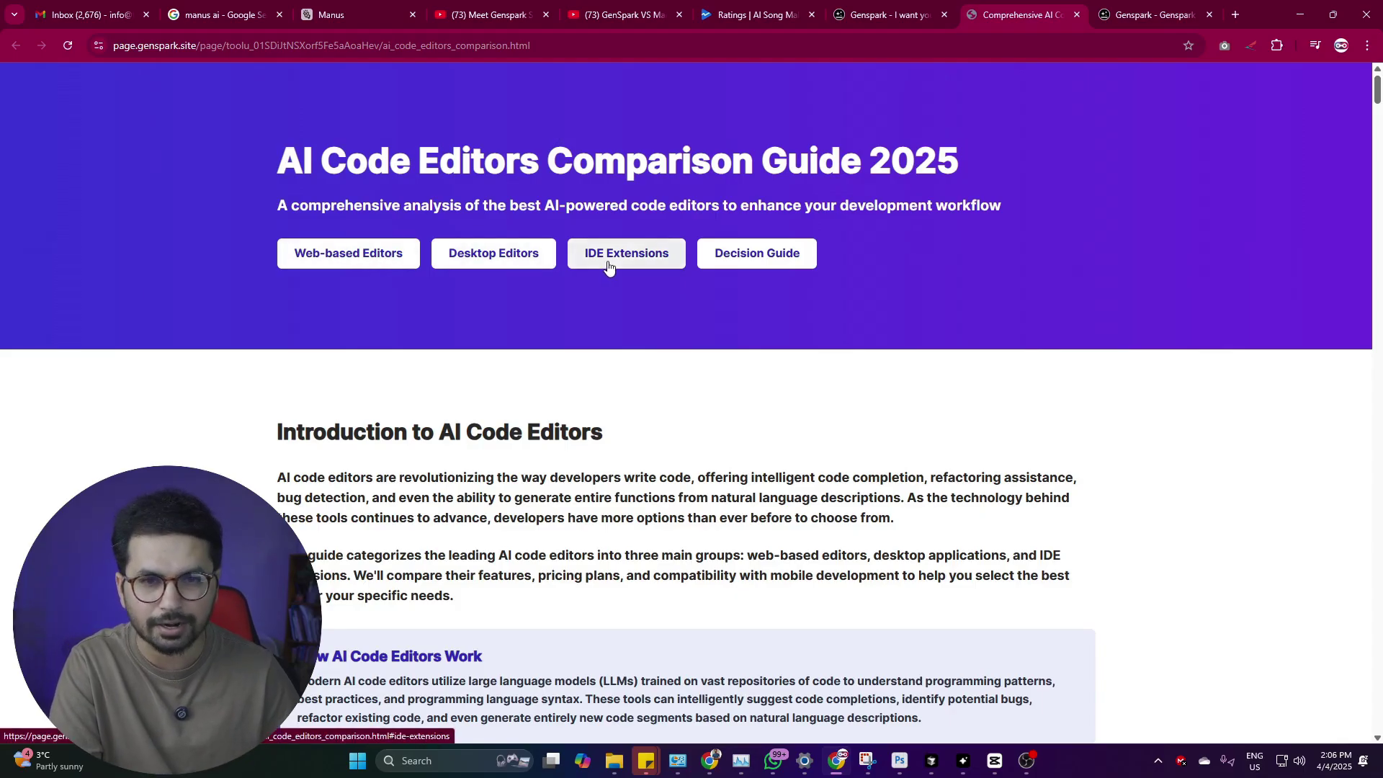
Read the guide's Introduction to AI Code Editors and the How AI Code Editors Work note.
scroll(297, 326, down, 2)
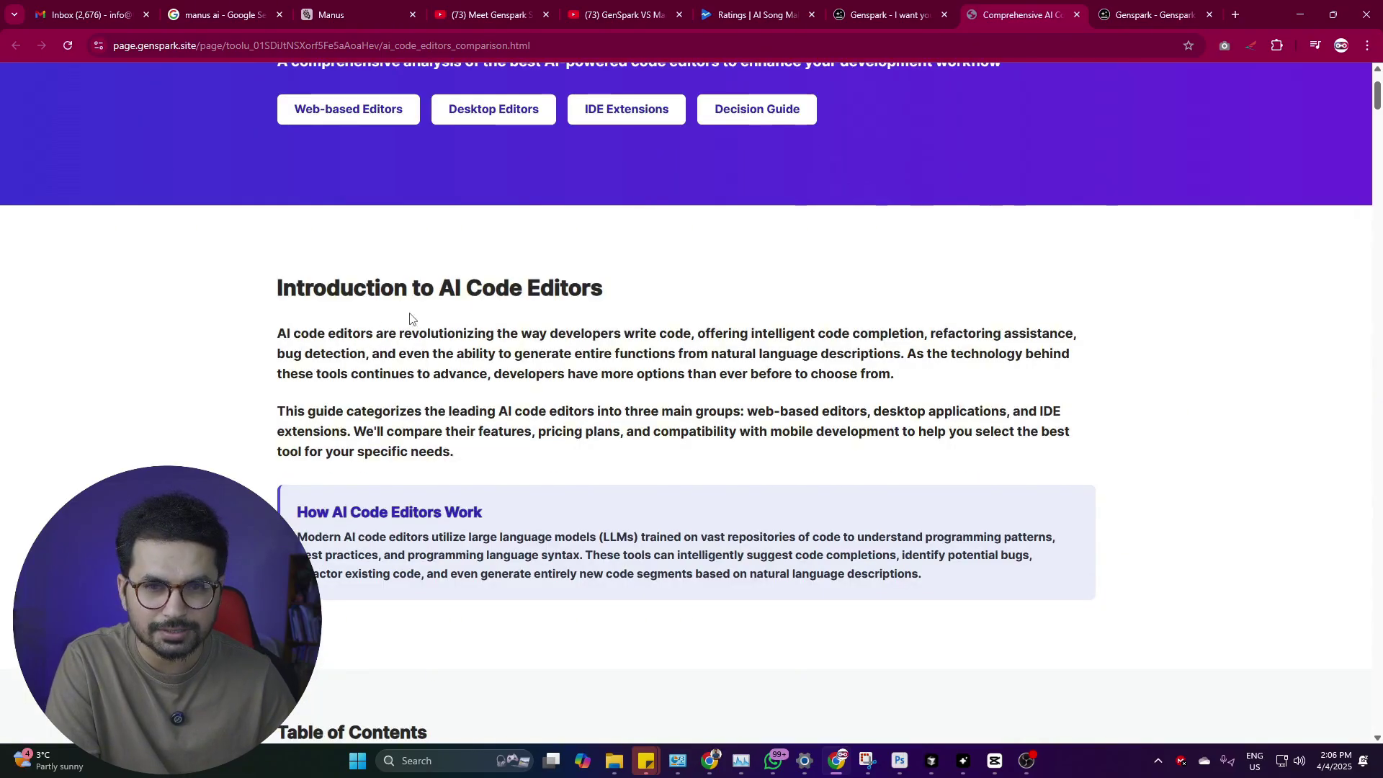
drag(279, 330, 454, 452)
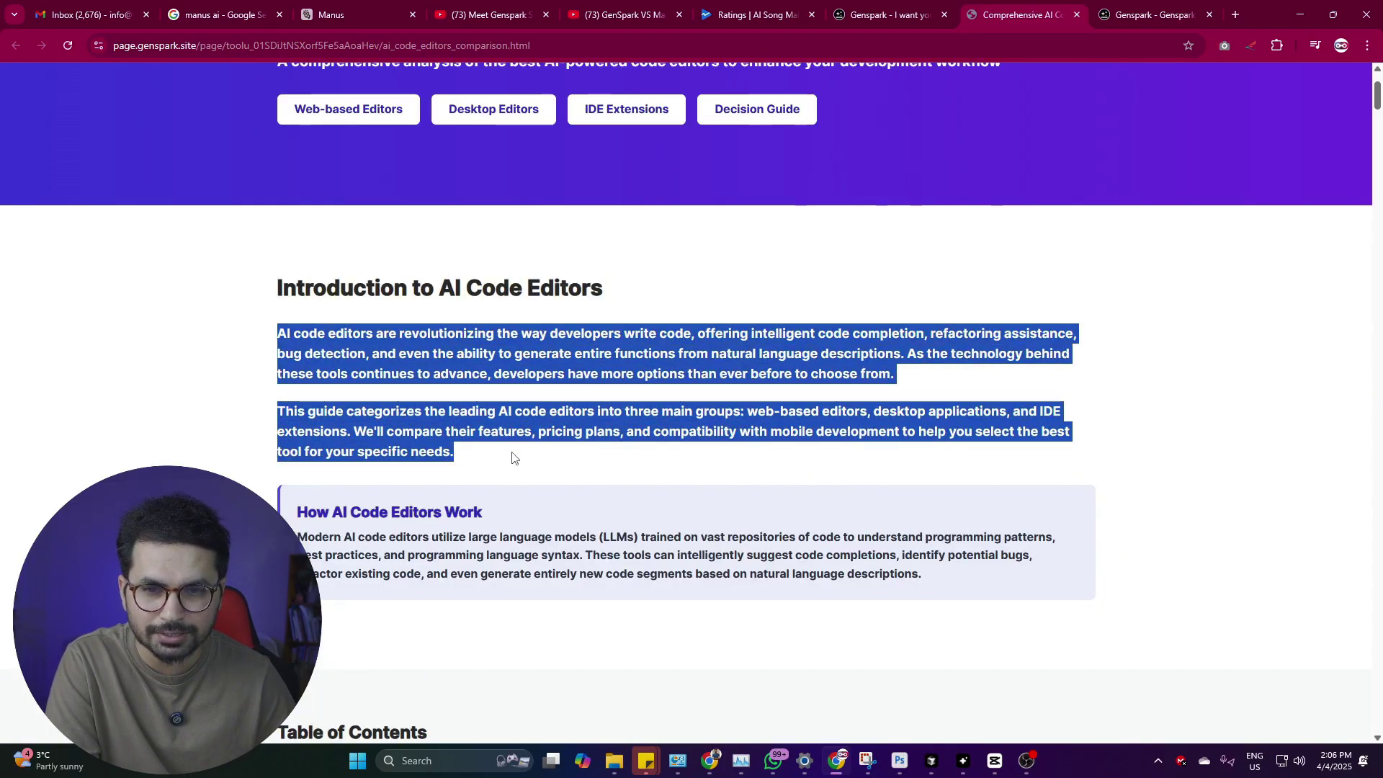
scroll(297, 370, down, 3)
drag(299, 297, 549, 311)
drag(434, 340, 604, 358)
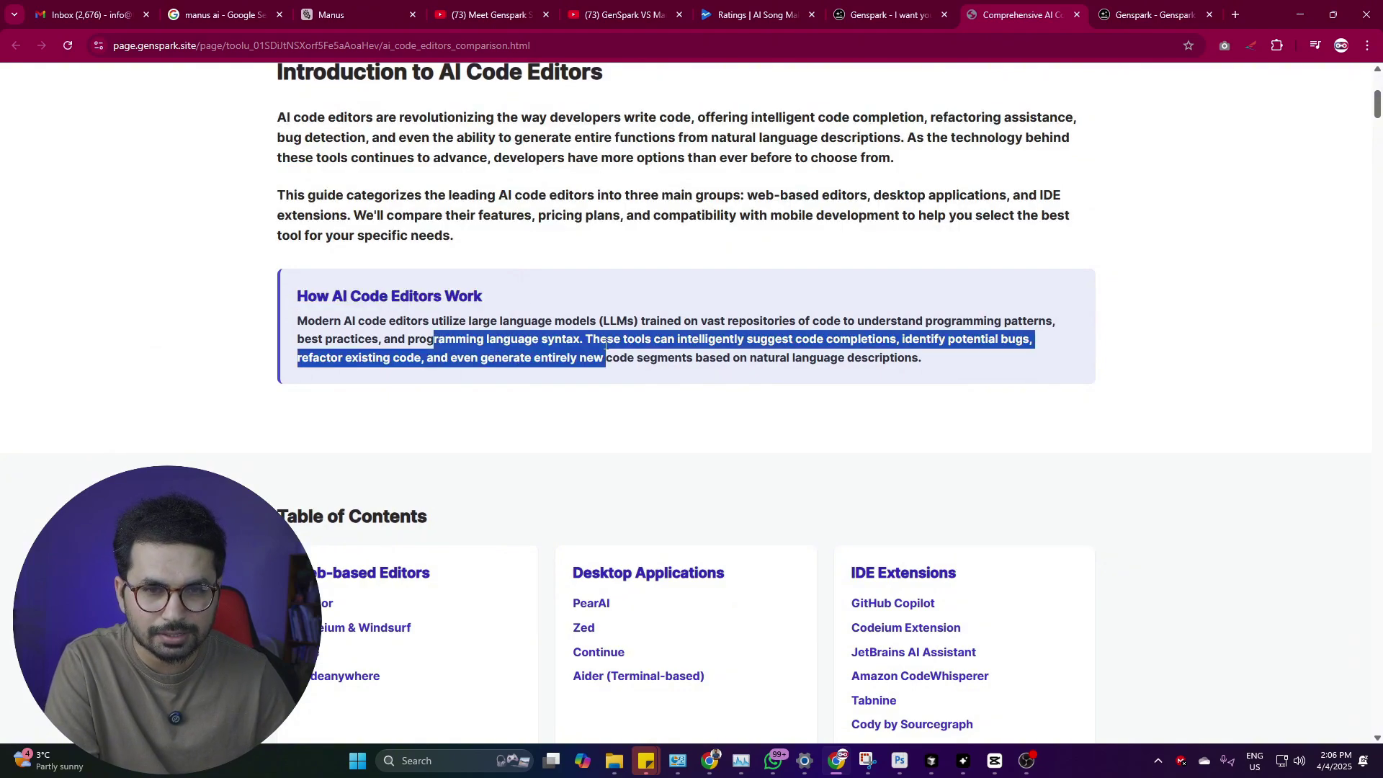
Examine the guide's table of contents for its web-based editors, desktop applications and IDE extensions.
scroll(588, 380, down, 4)
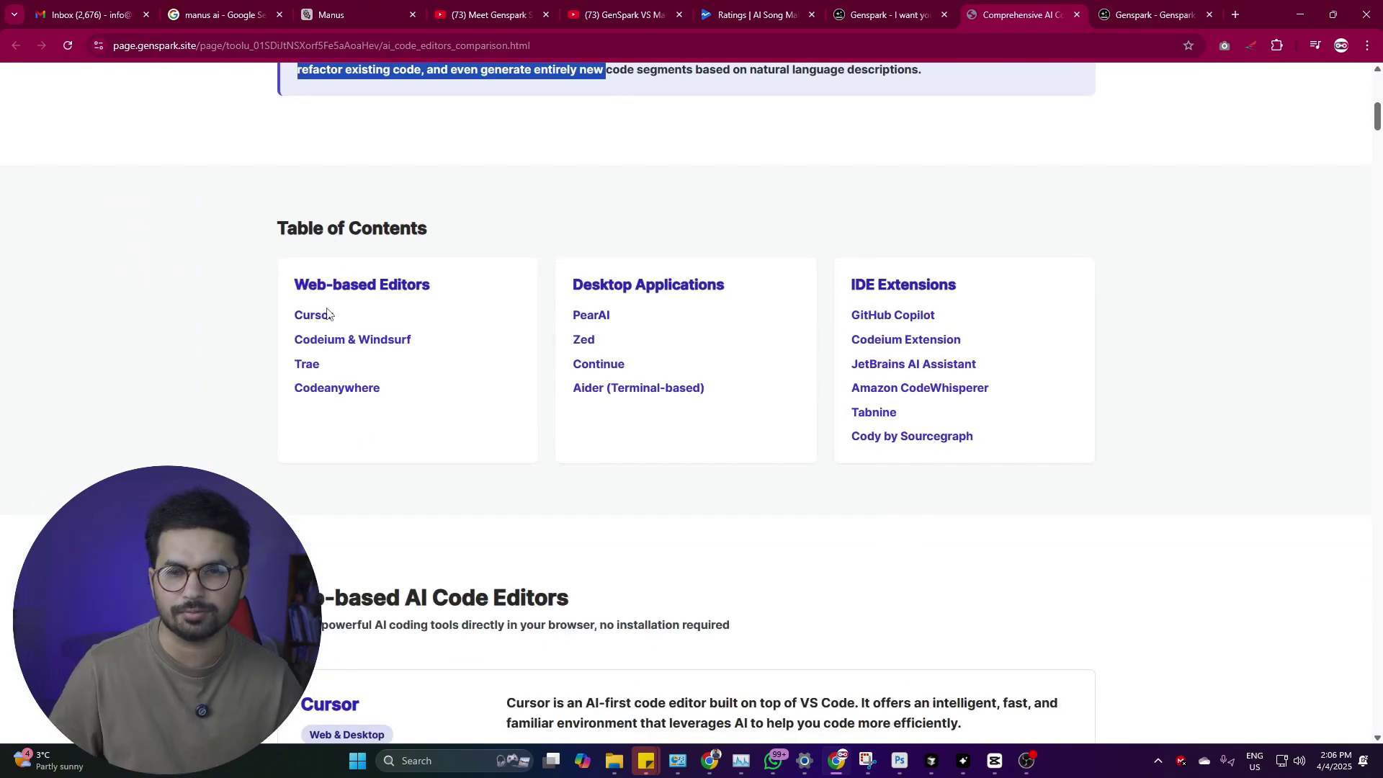
drag(312, 285, 389, 284)
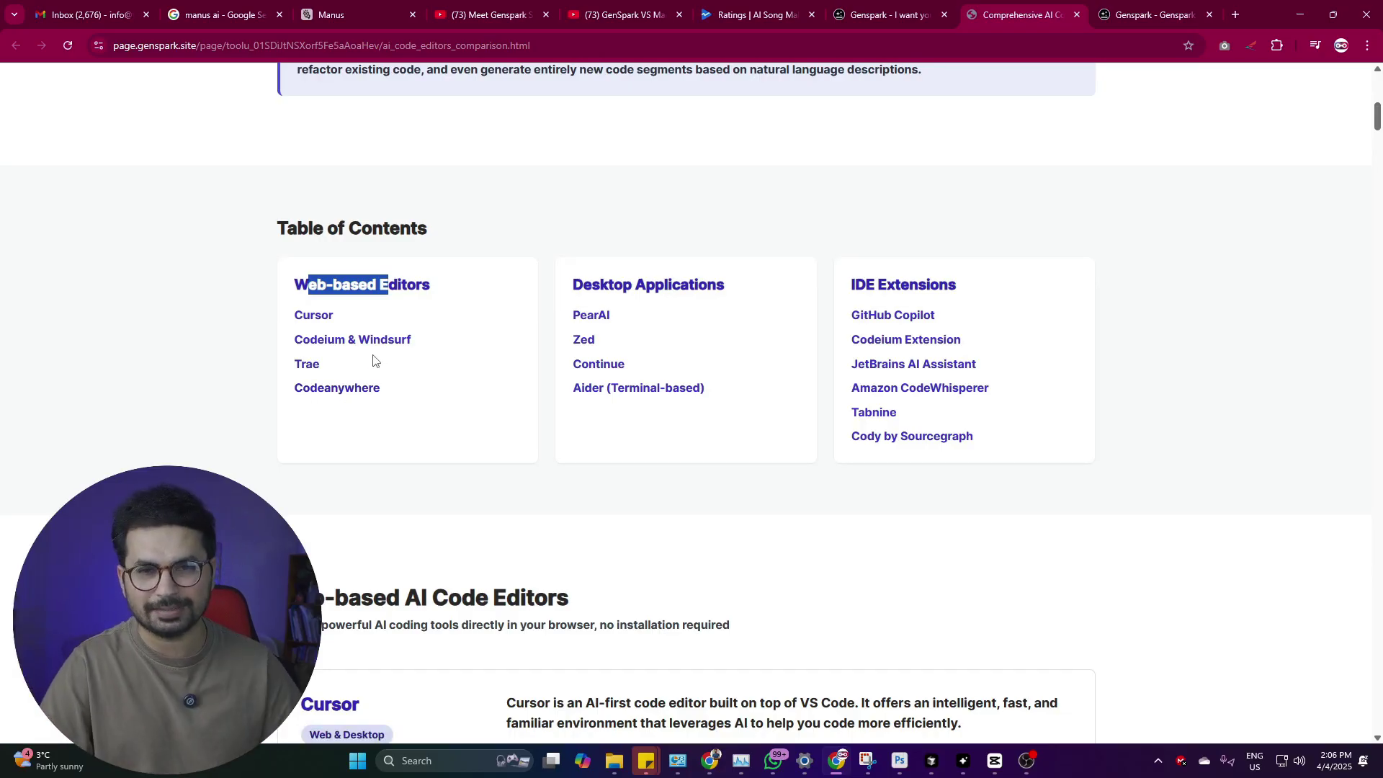
click(242, 270)
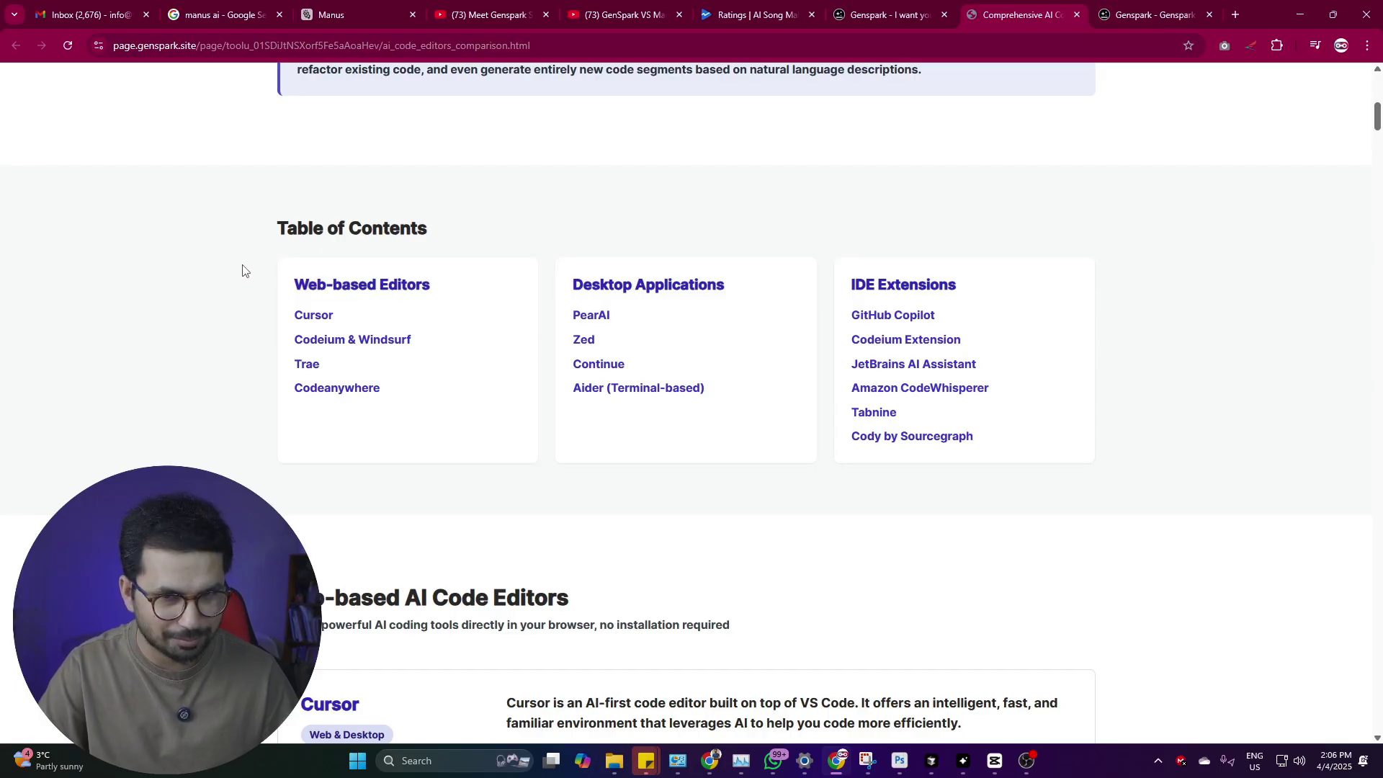
drag(368, 283, 423, 285)
click(426, 225)
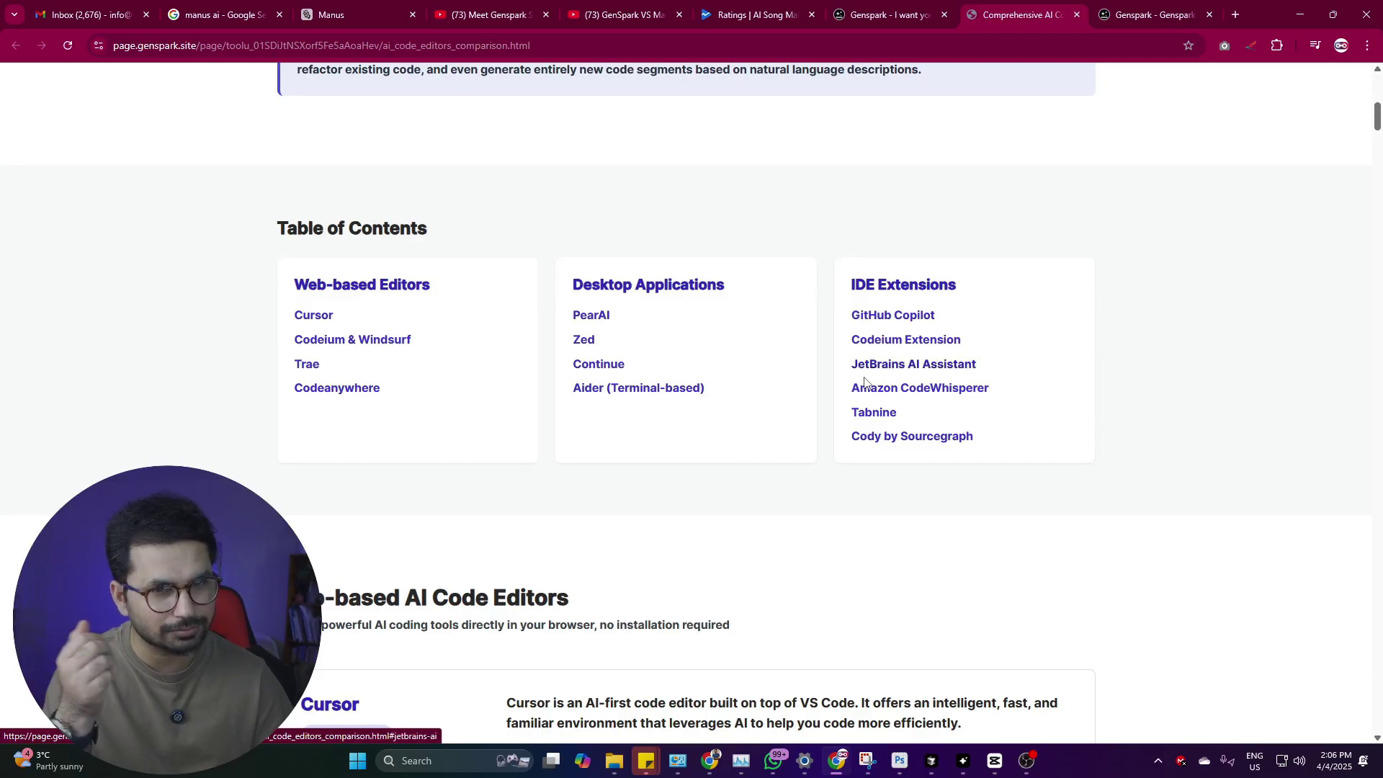
drag(864, 286, 929, 286)
click(878, 326)
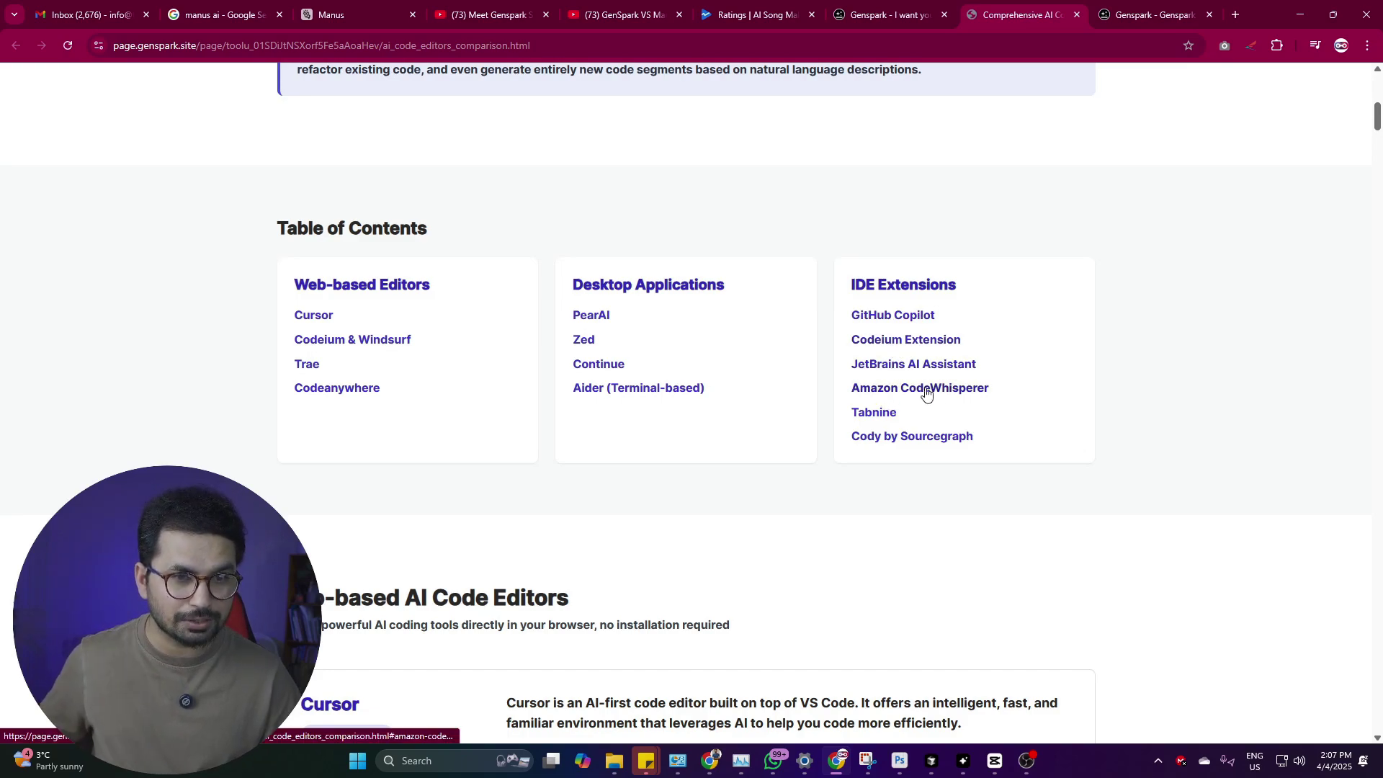
Examine the web-based AI code editors for their key features, pricing plans and mobile development support.
scroll(868, 451, down, 2)
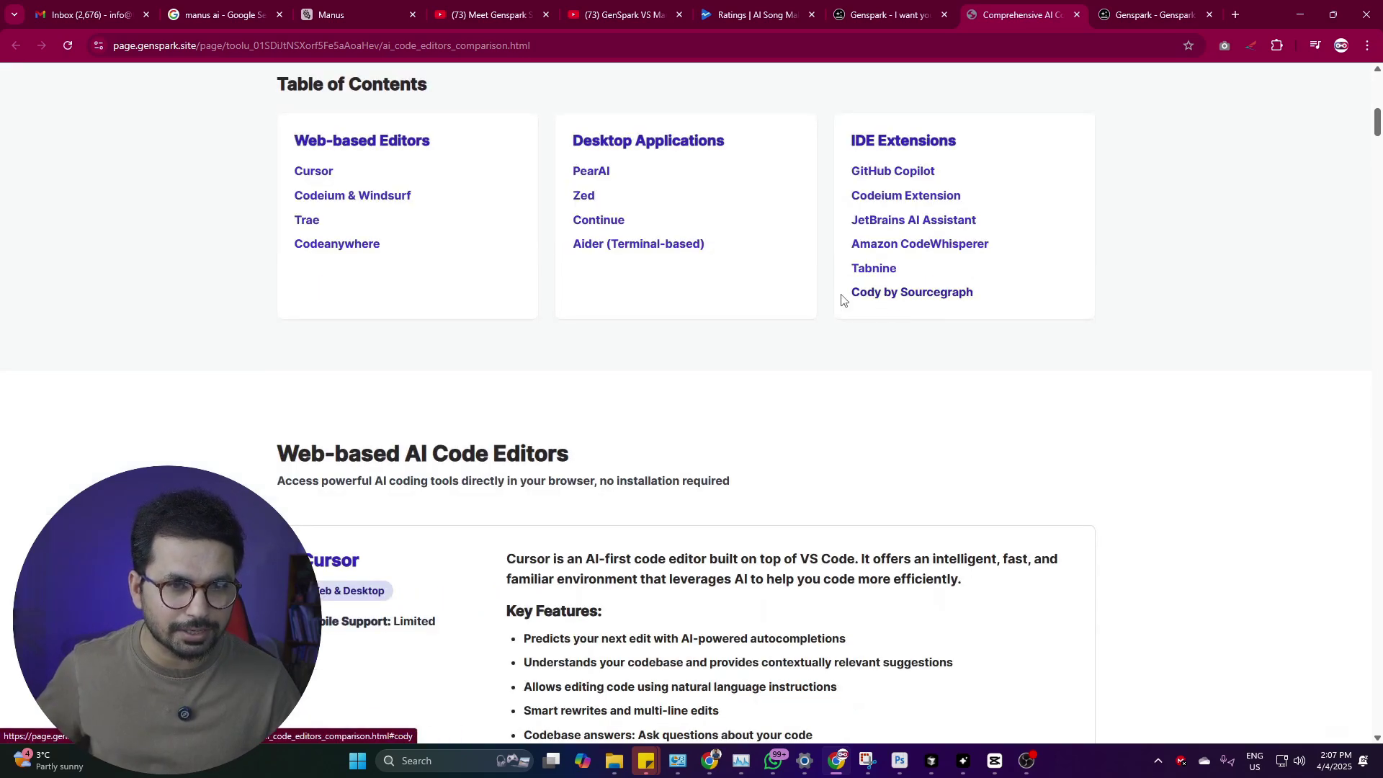
scroll(783, 390, down, 4)
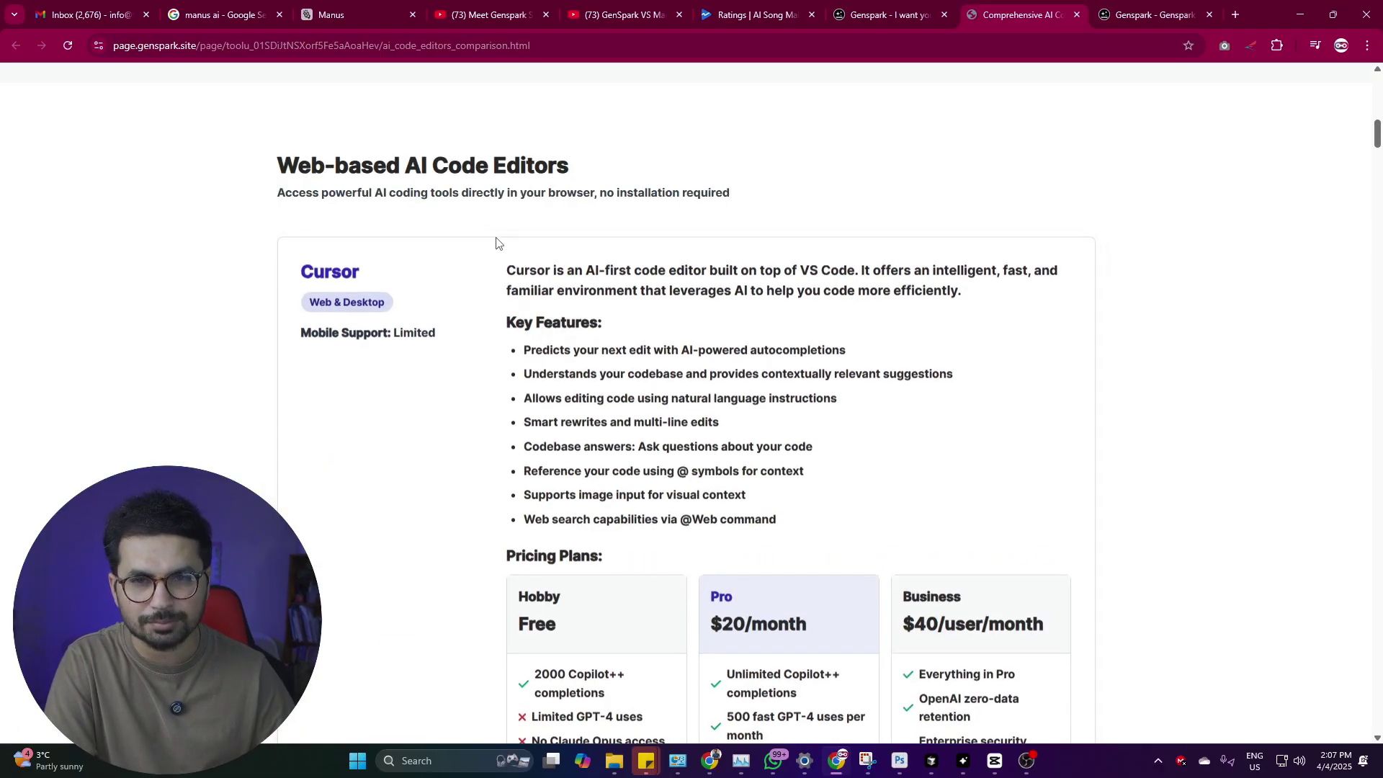
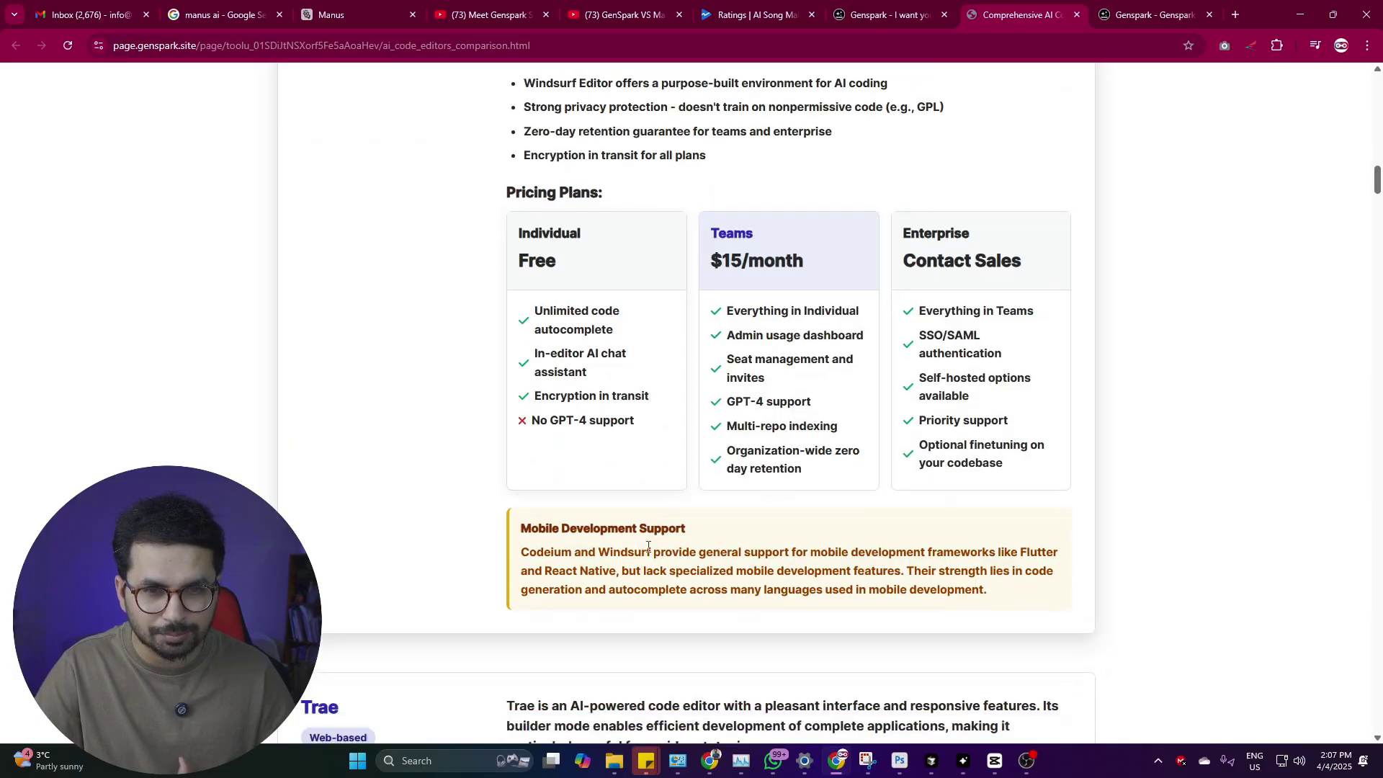
scroll(512, 457, down, 2)
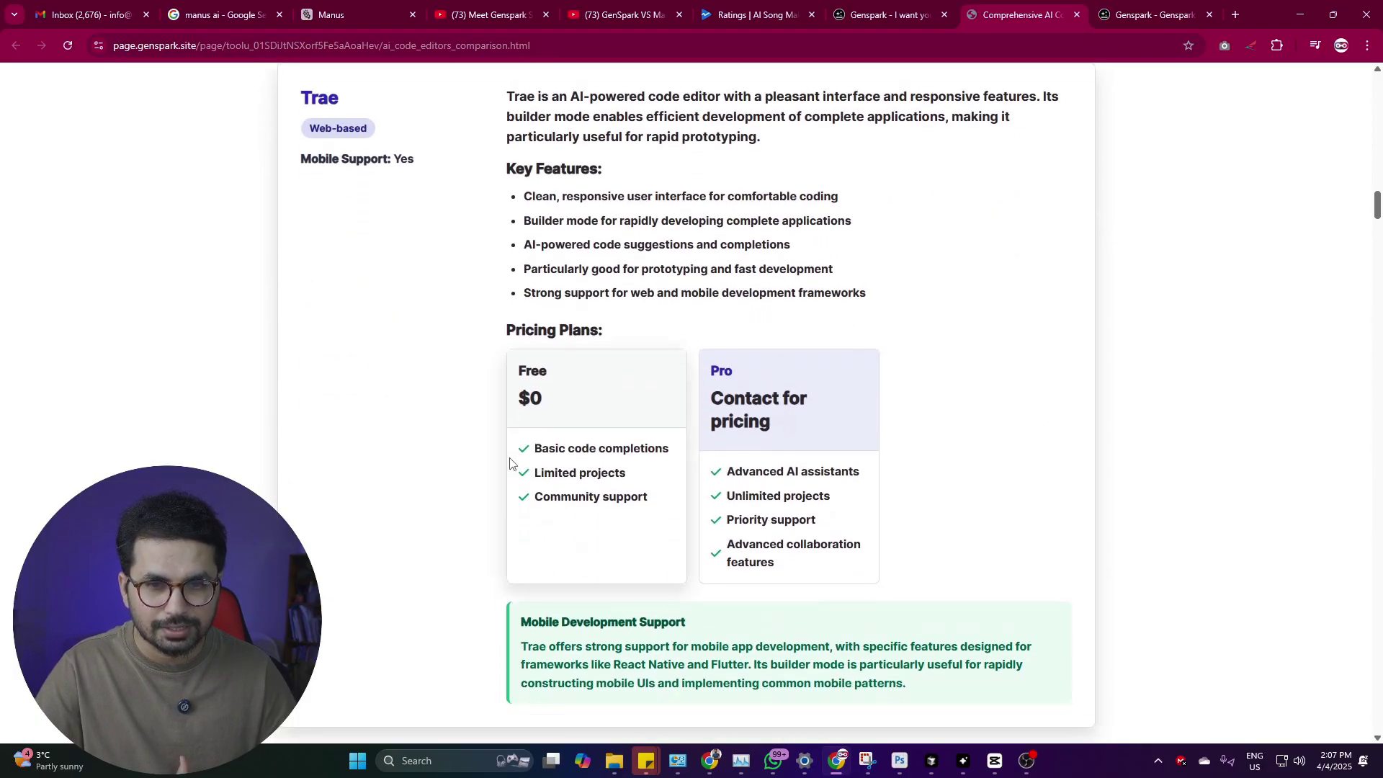
drag(508, 59, 623, 319)
scroll(675, 426, down, 12)
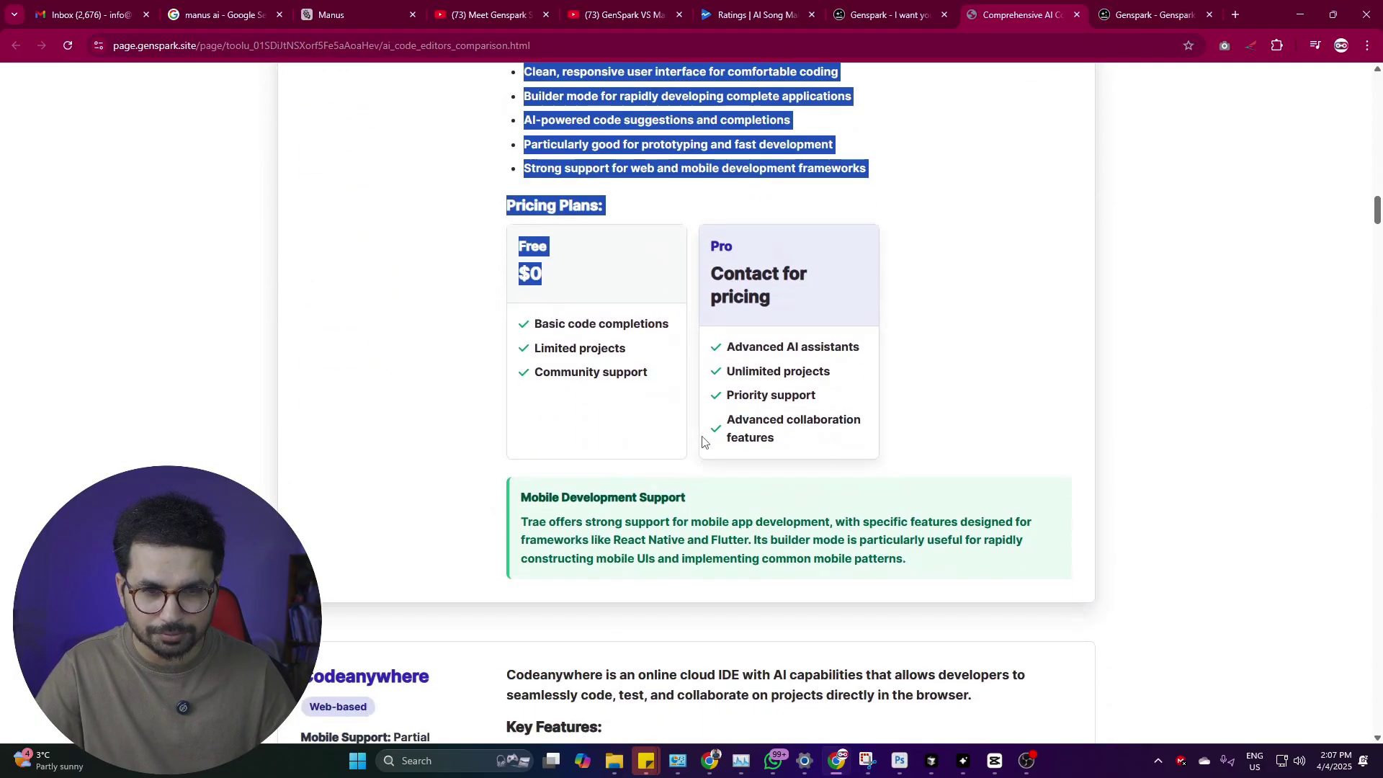
Look through the desktop-based AI code editors, such as PearAI and Zed, for features, pricing and mobile support.
scroll(678, 353, down, 5)
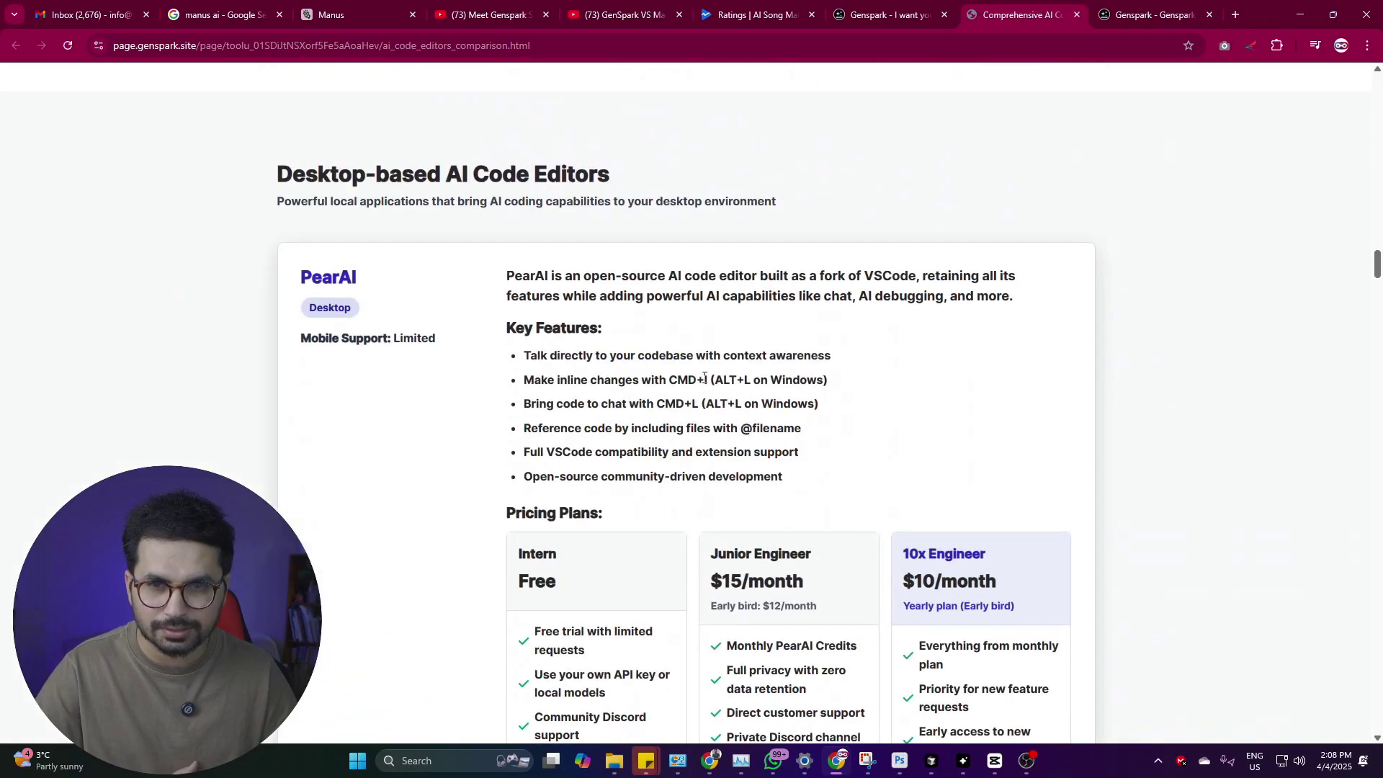
scroll(637, 359, down, 6)
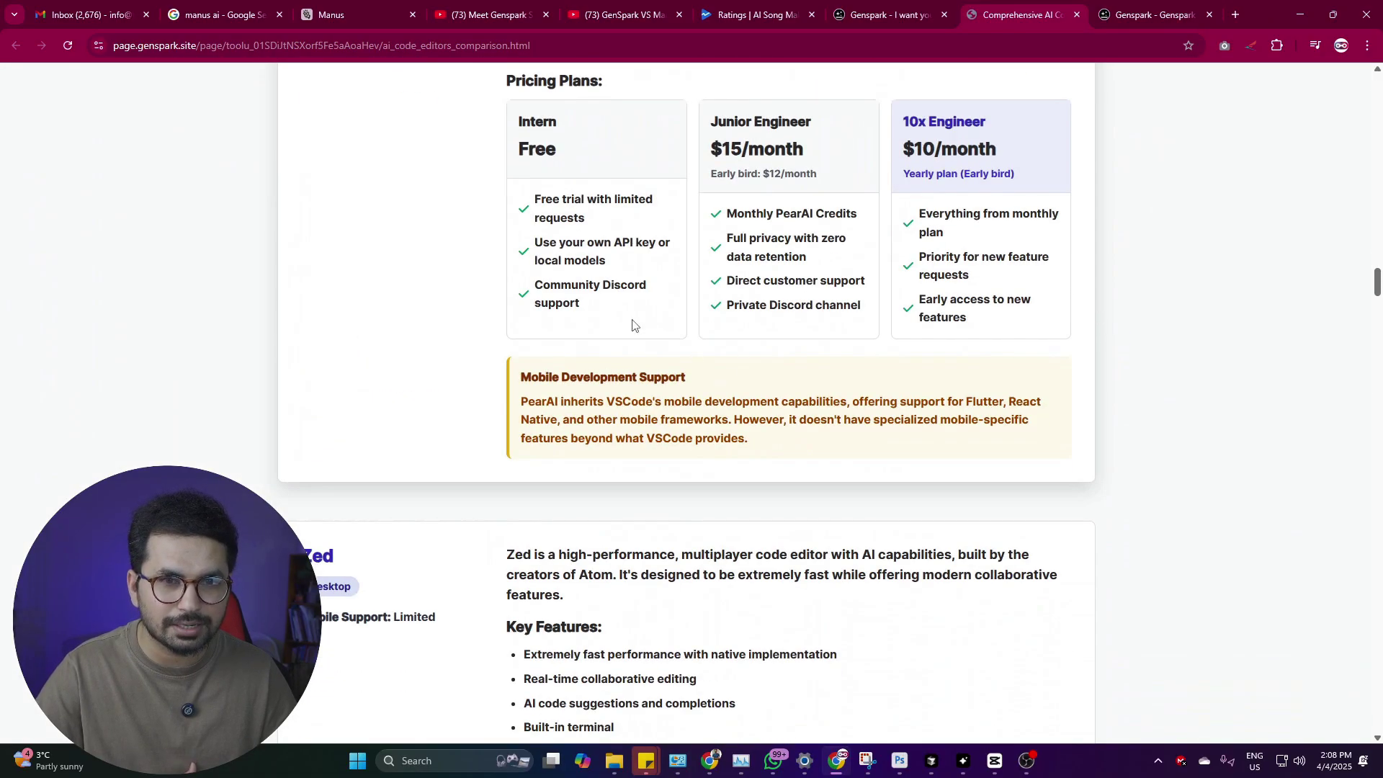
scroll(634, 360, down, 20)
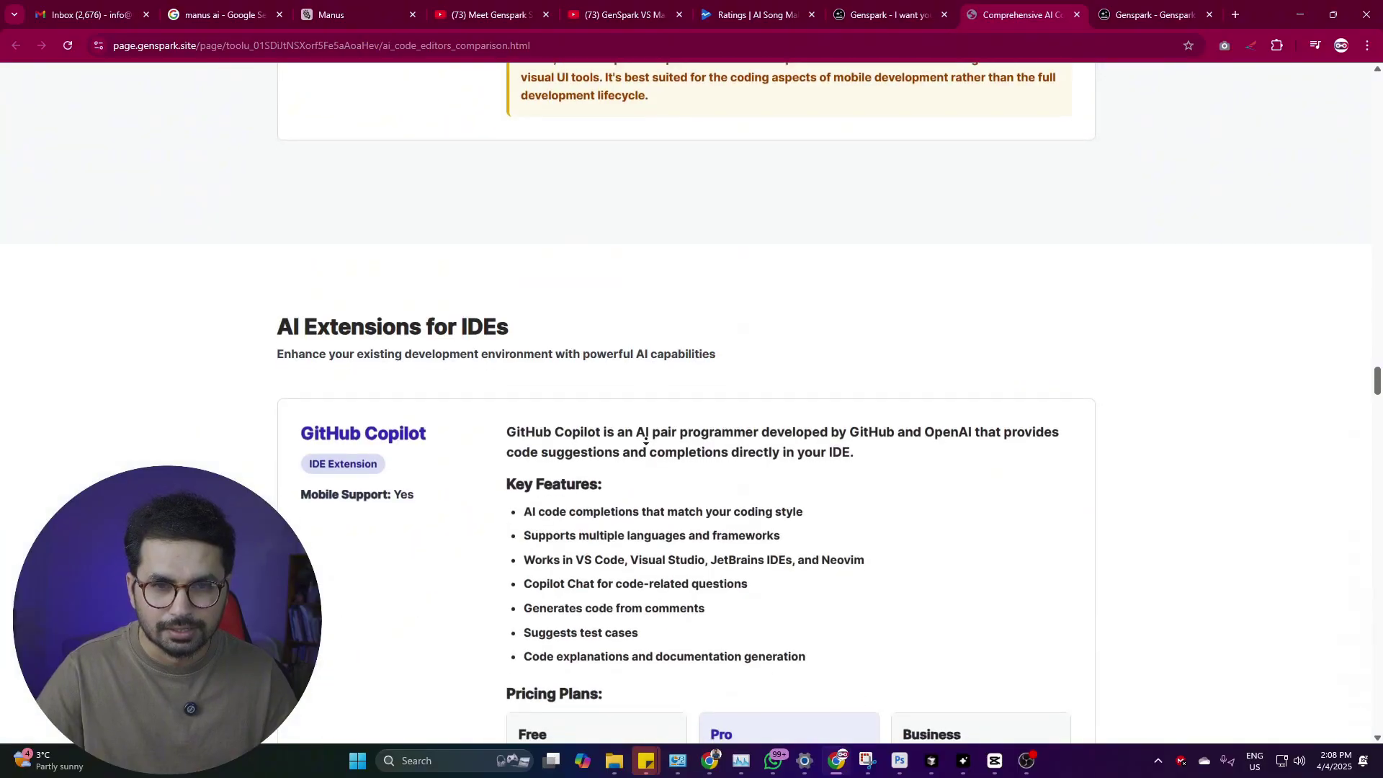
Look through the AI extensions for IDEs, from GitHub Copilot to Amazon Q Developer, comparing features, pricing and mobile support.
scroll(646, 440, down, 7)
scroll(634, 425, up, 6)
scroll(603, 386, down, 8)
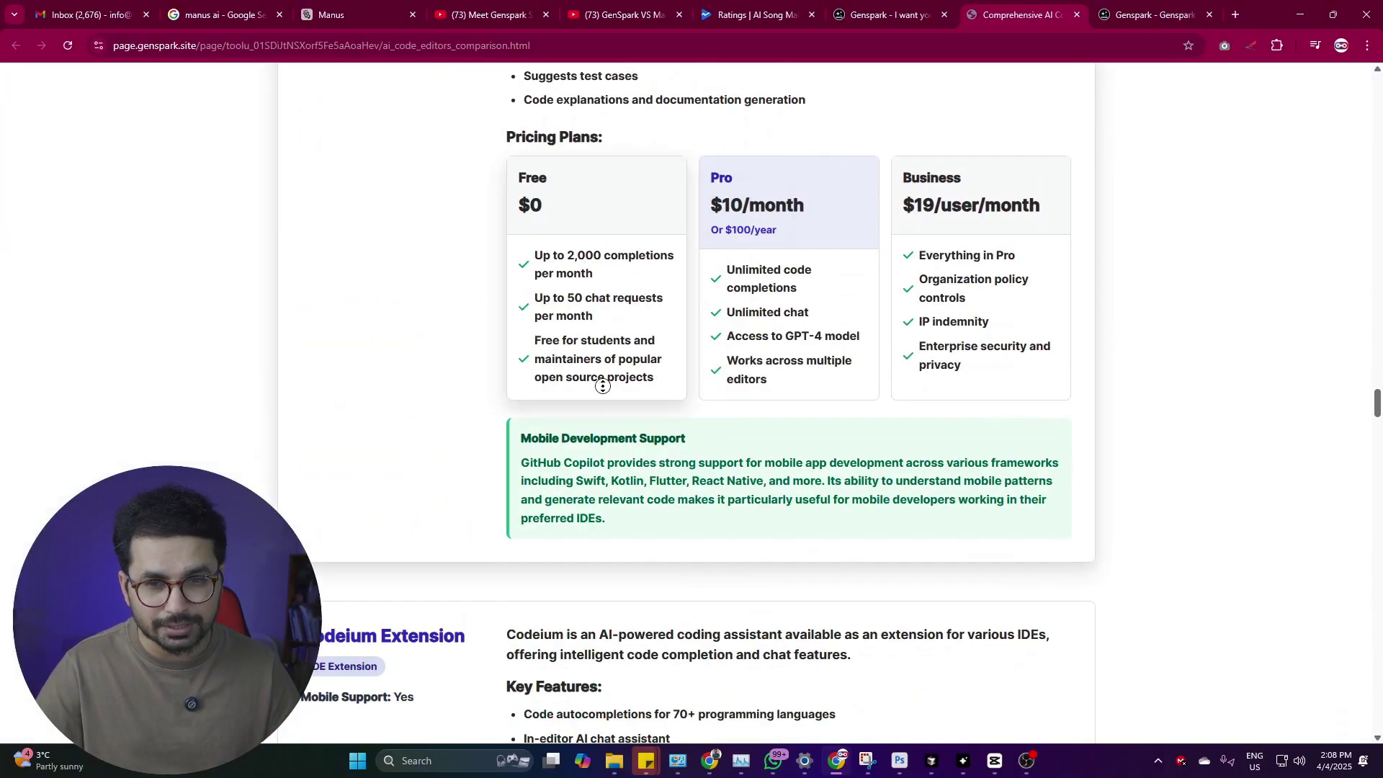
scroll(603, 386, down, 20)
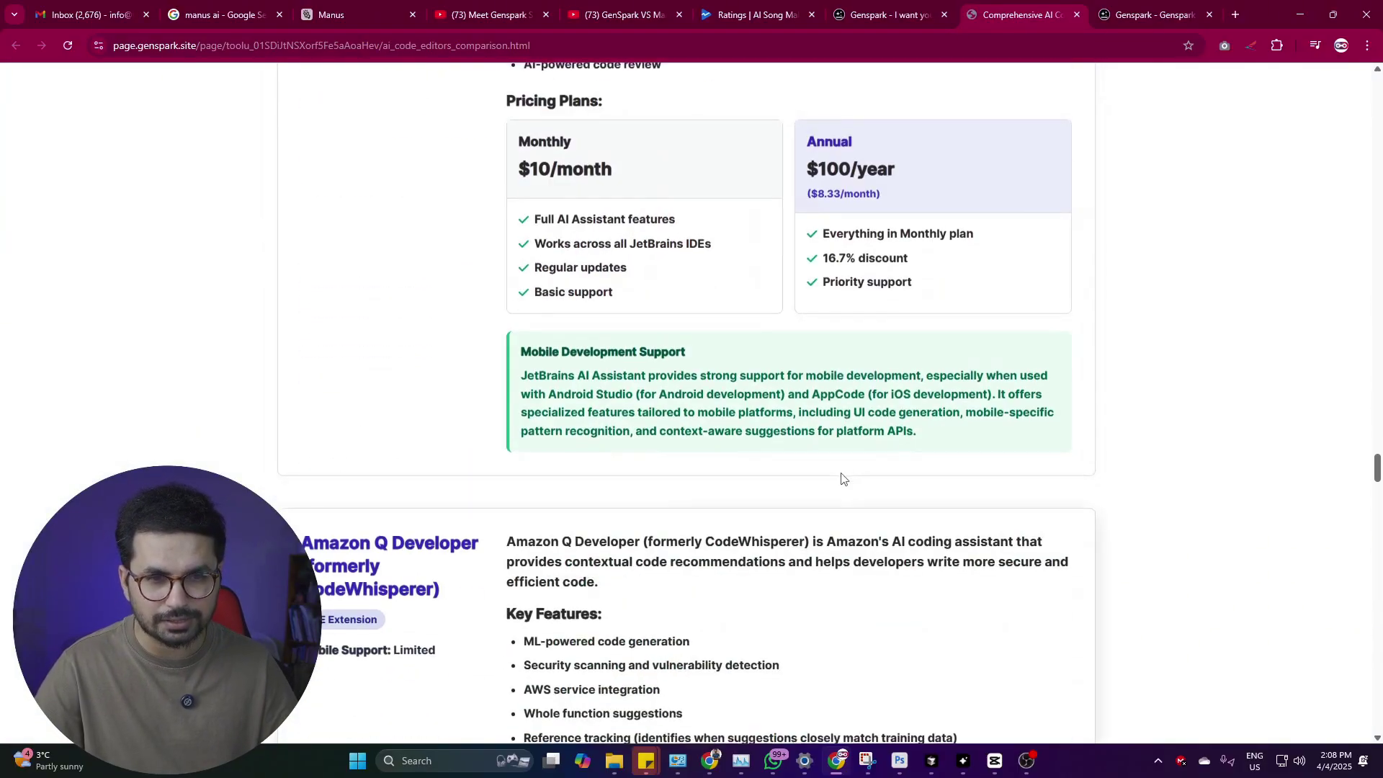
scroll(690, 435, down, 4)
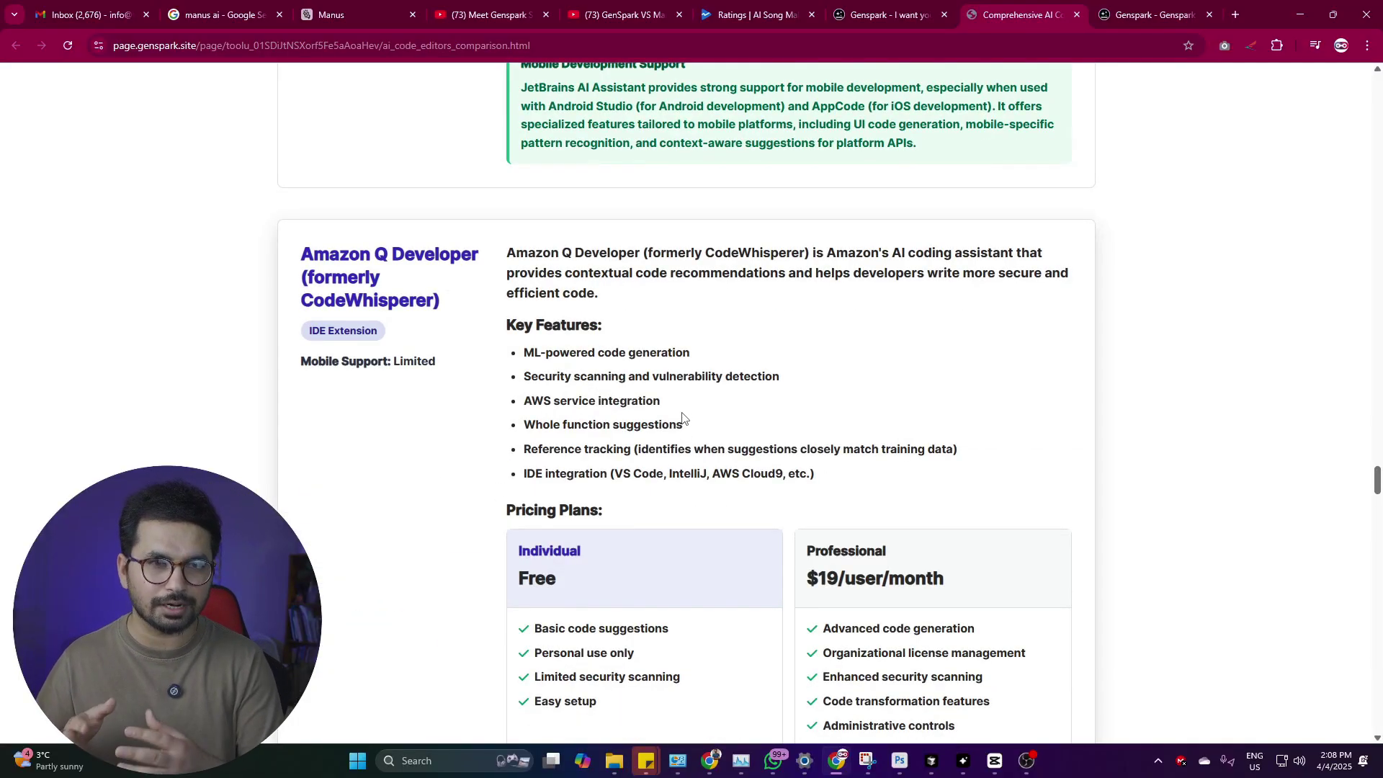
Examine the comparison table of best AI code editors for mobile development, covering Flutter, React Native and native Android/iOS support for each tool.
scroll(360, 357, down, 20)
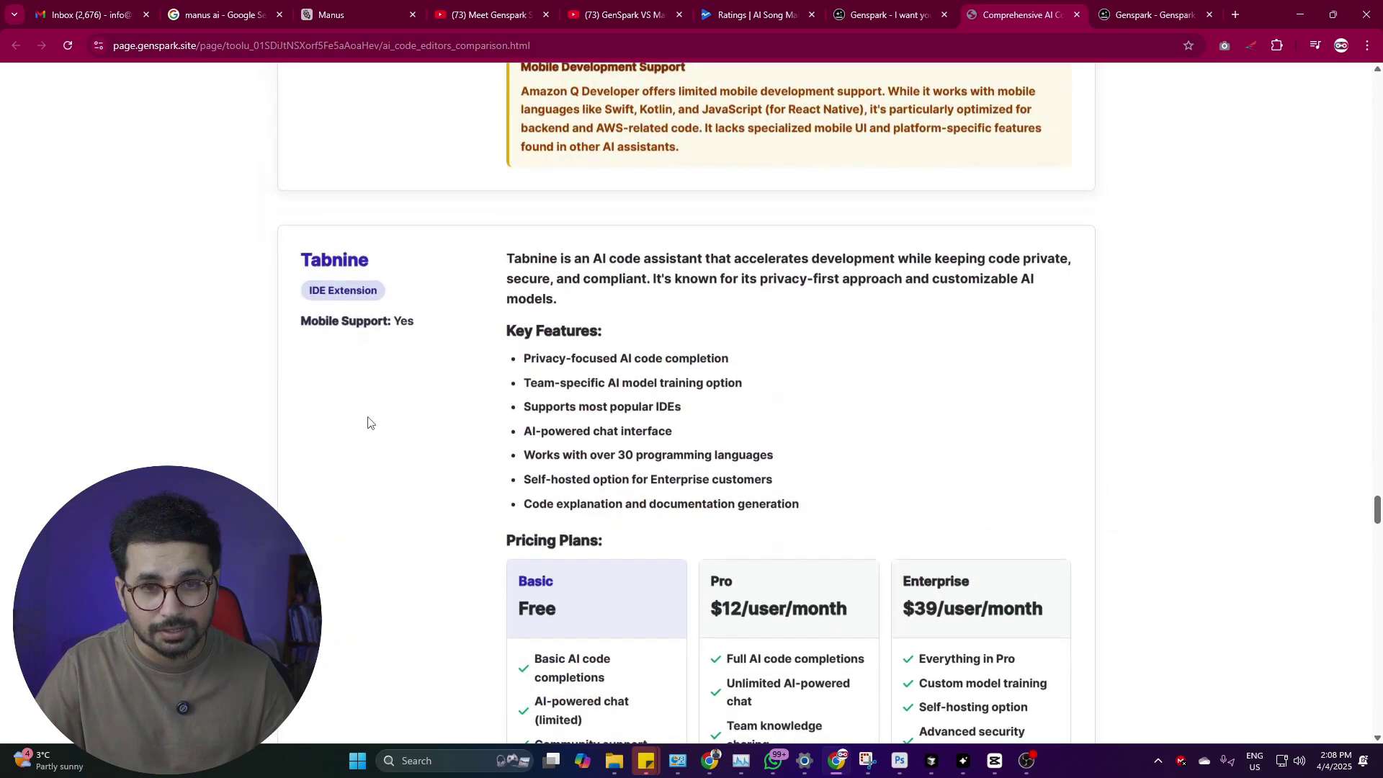
scroll(430, 452, down, 3)
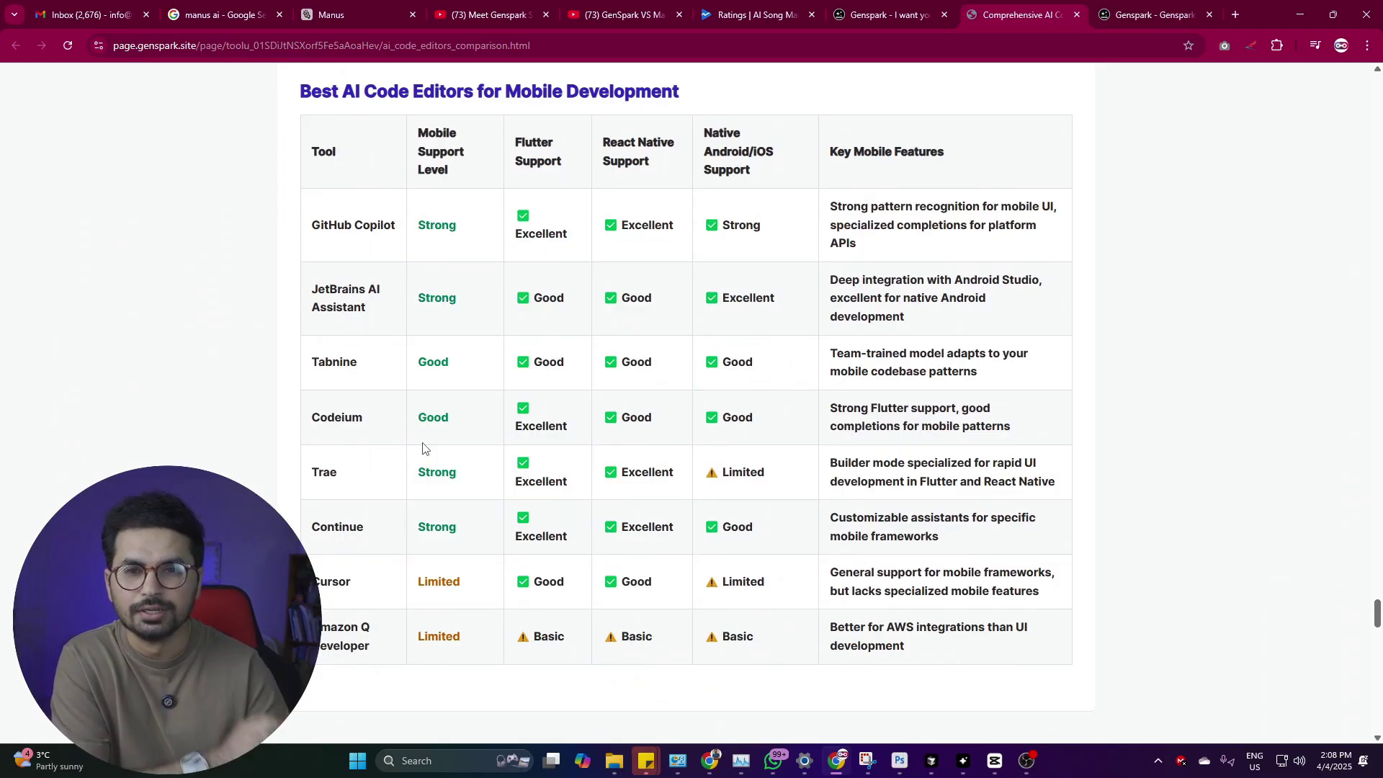
drag(430, 208, 394, 223)
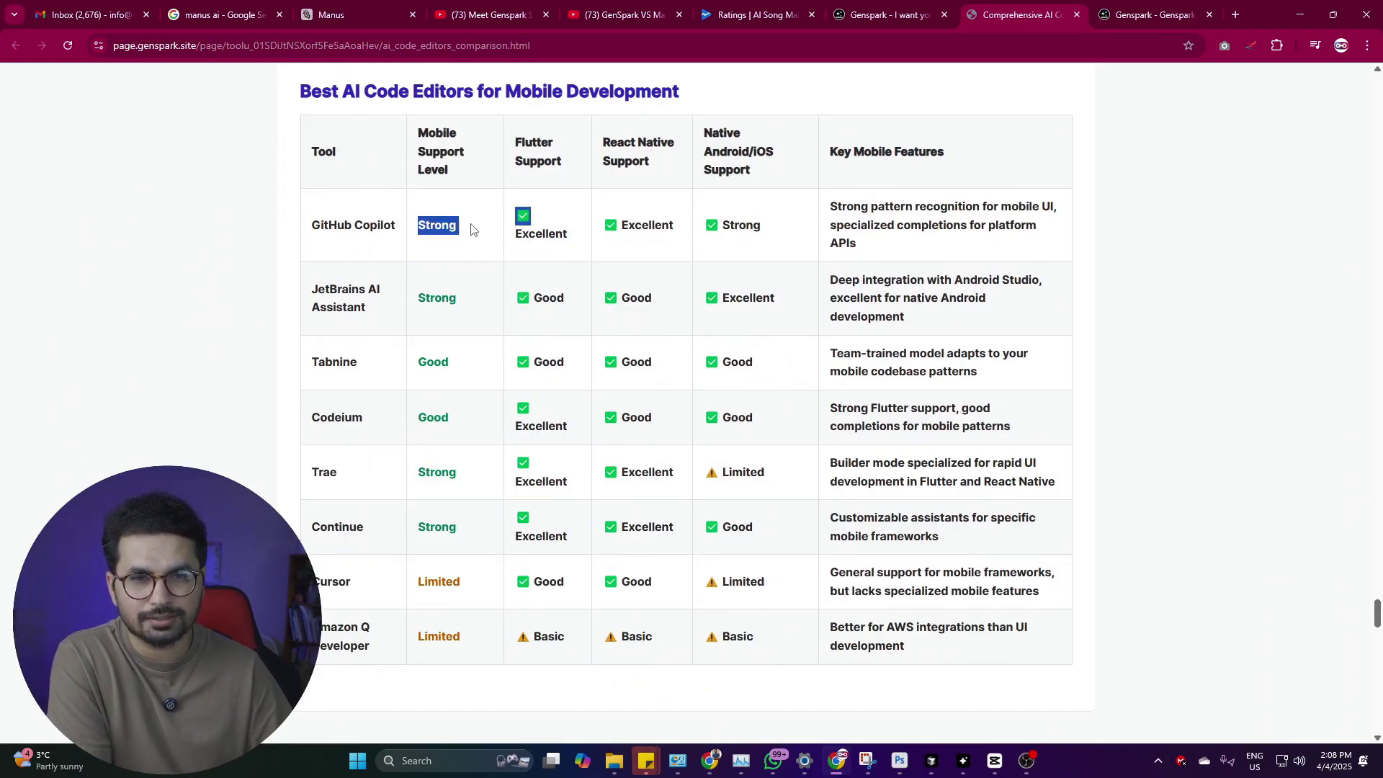
click(345, 222)
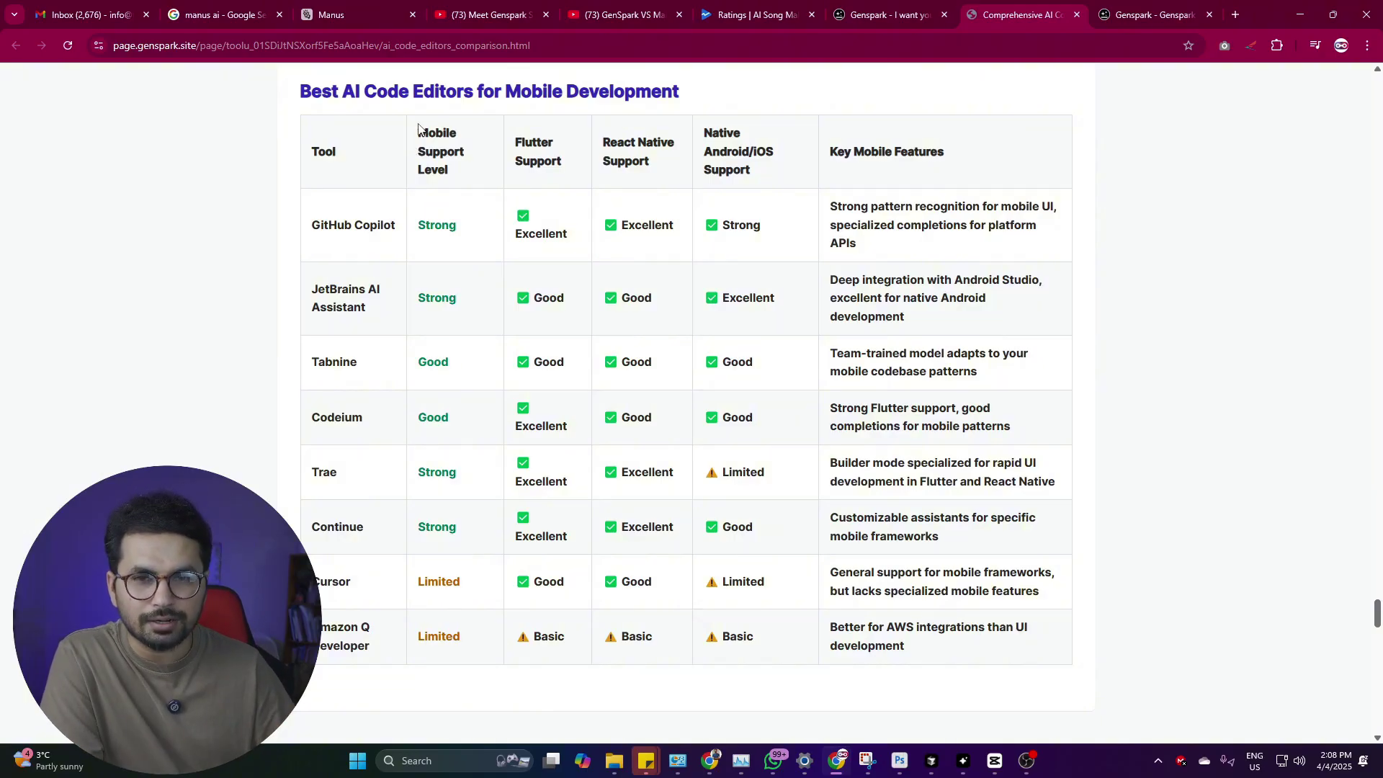
drag(417, 127, 451, 181)
click(442, 151)
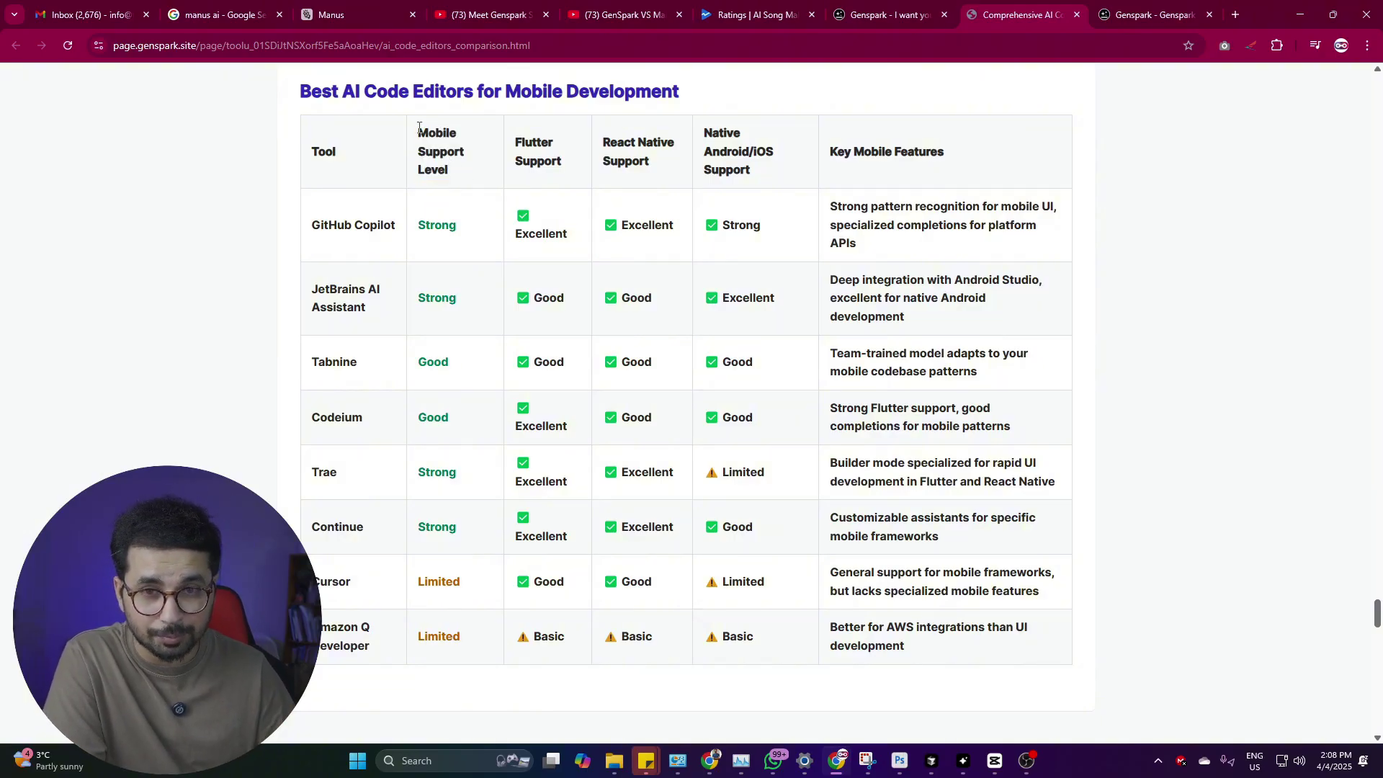
drag(419, 126, 481, 185)
drag(515, 141, 668, 173)
click(634, 142)
click(711, 132)
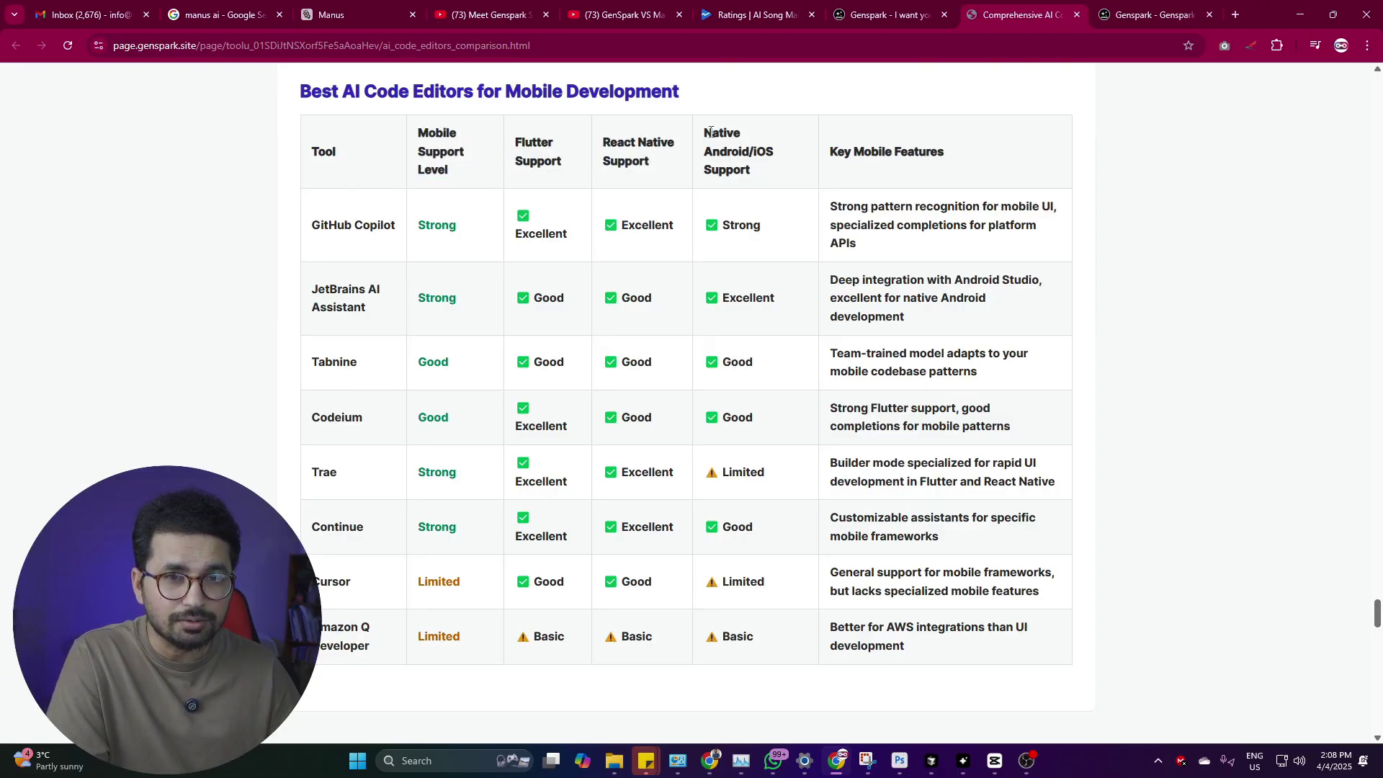
drag(706, 129, 765, 179)
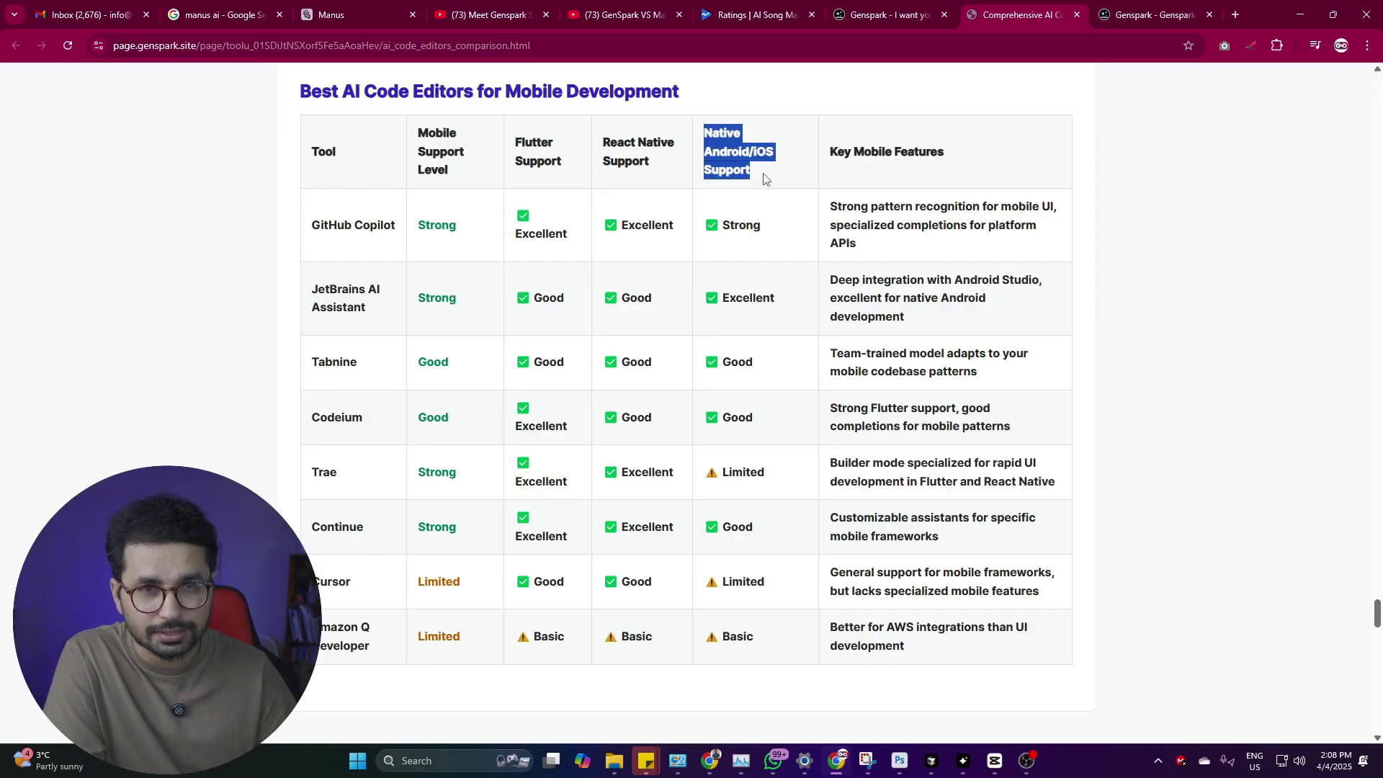
scroll(853, 497, down, 2)
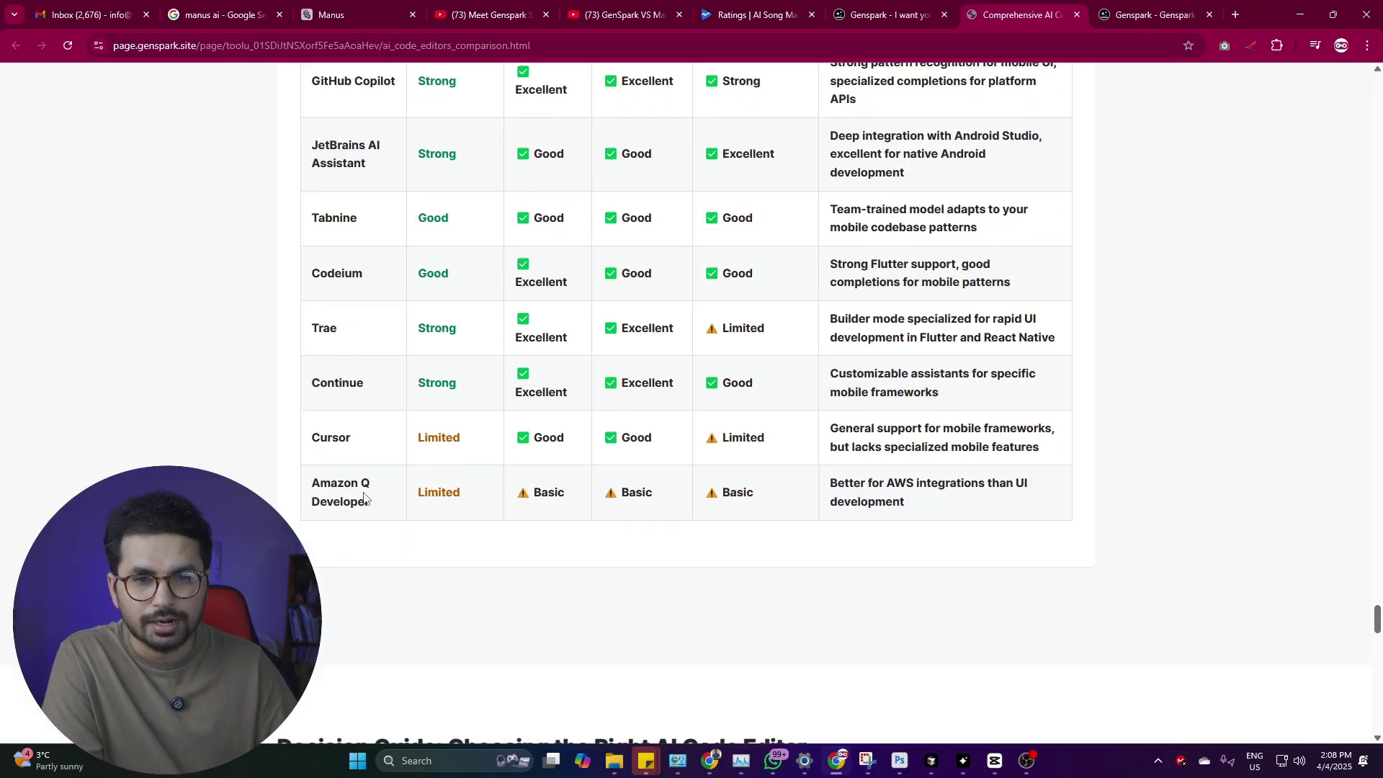
drag(732, 488, 834, 500)
scroll(577, 447, up, 4)
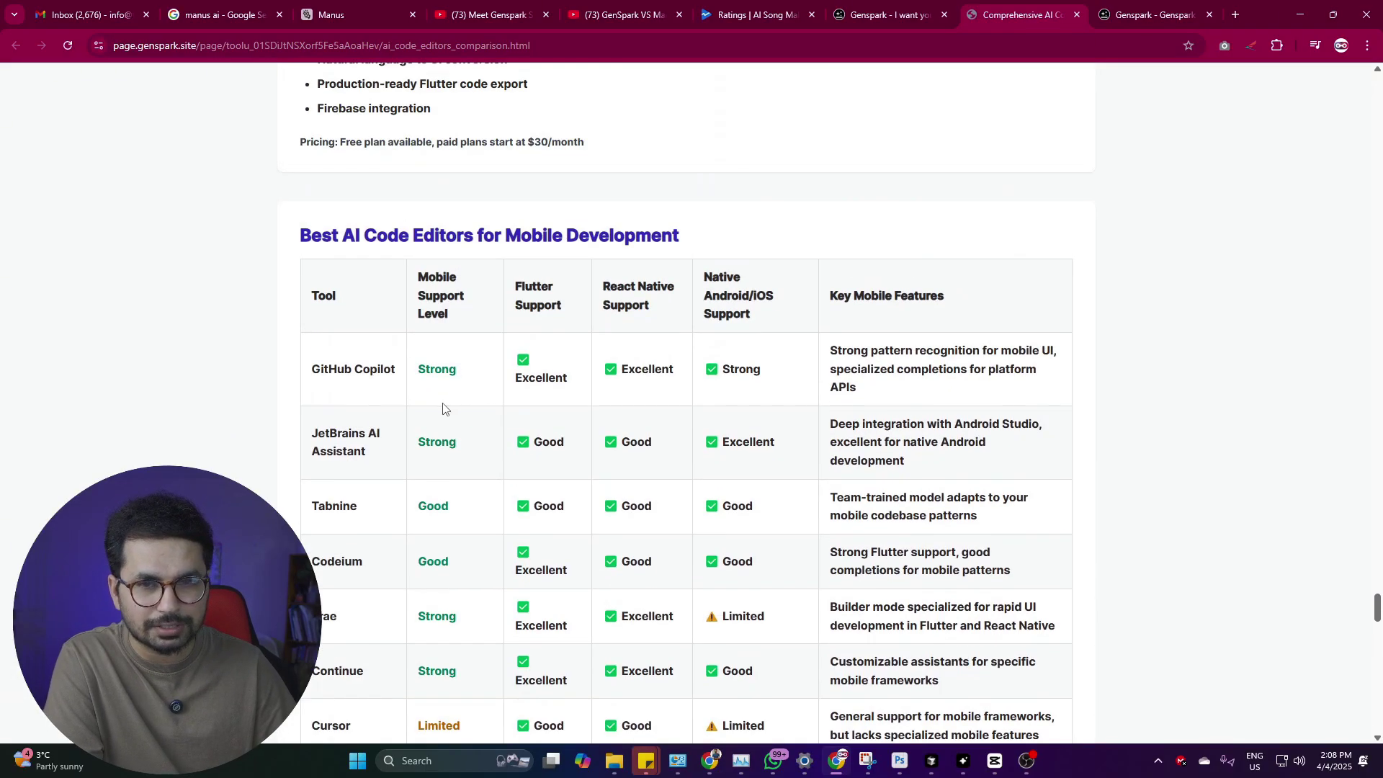
scroll(441, 405, down, 2)
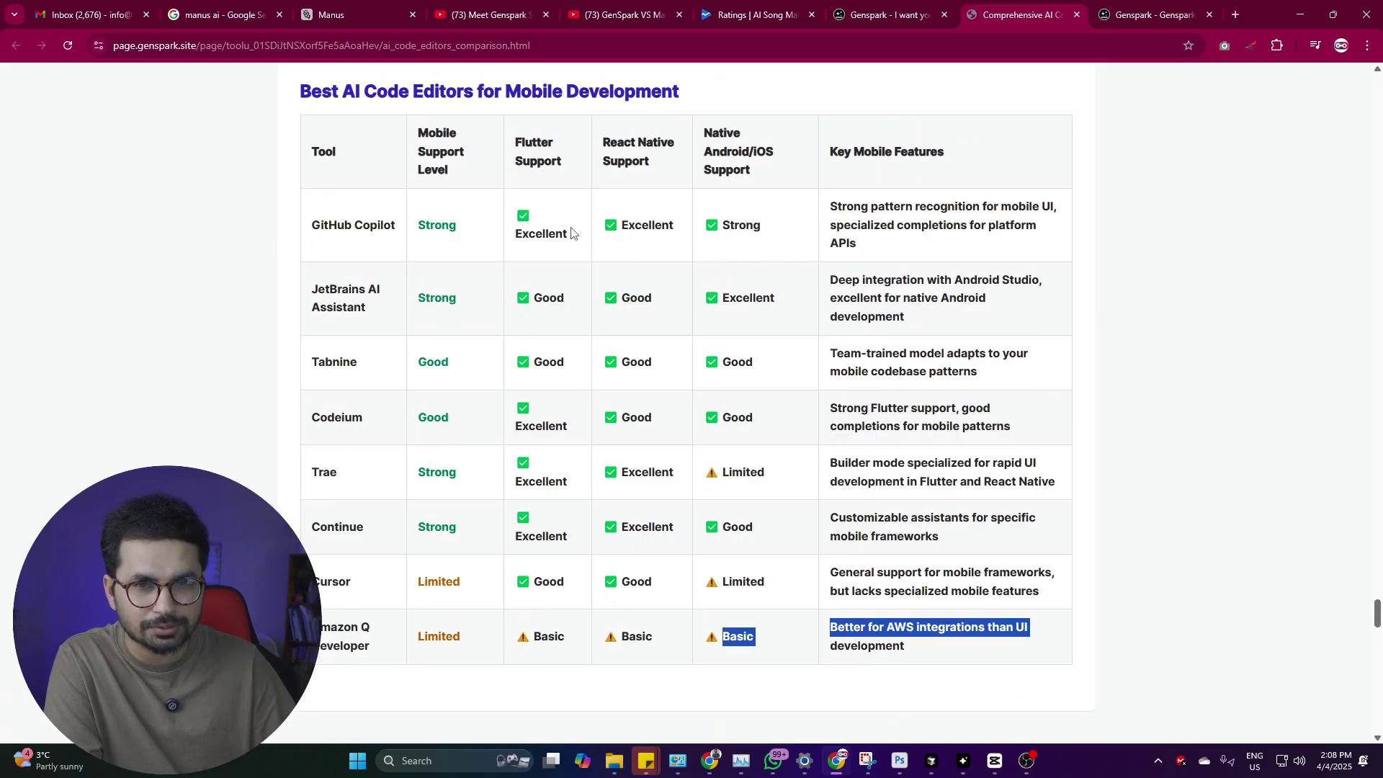
Look through the decision guide for choosing the right AI code editor, its key considerations and the conclusion.
scroll(796, 440, down, 8)
double_click(497, 315)
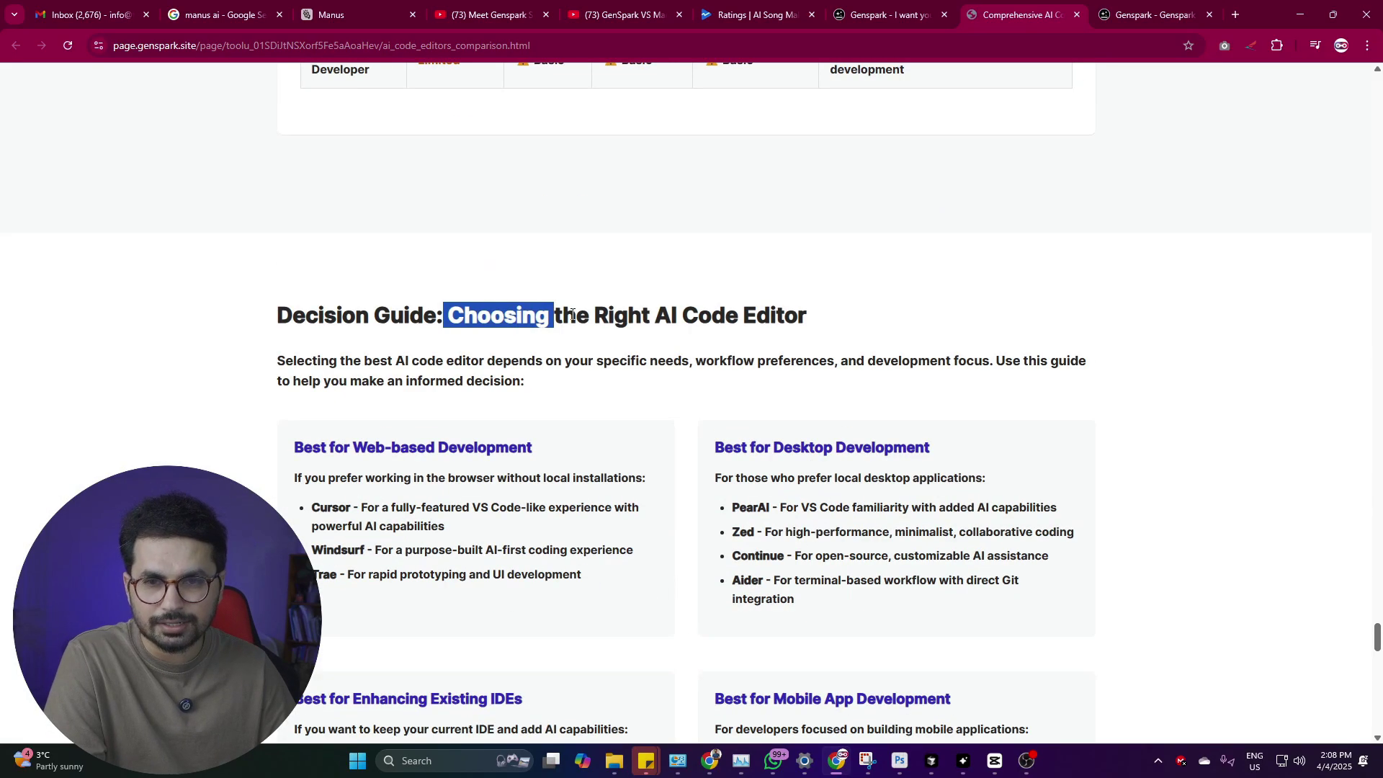
scroll(502, 303, down, 5)
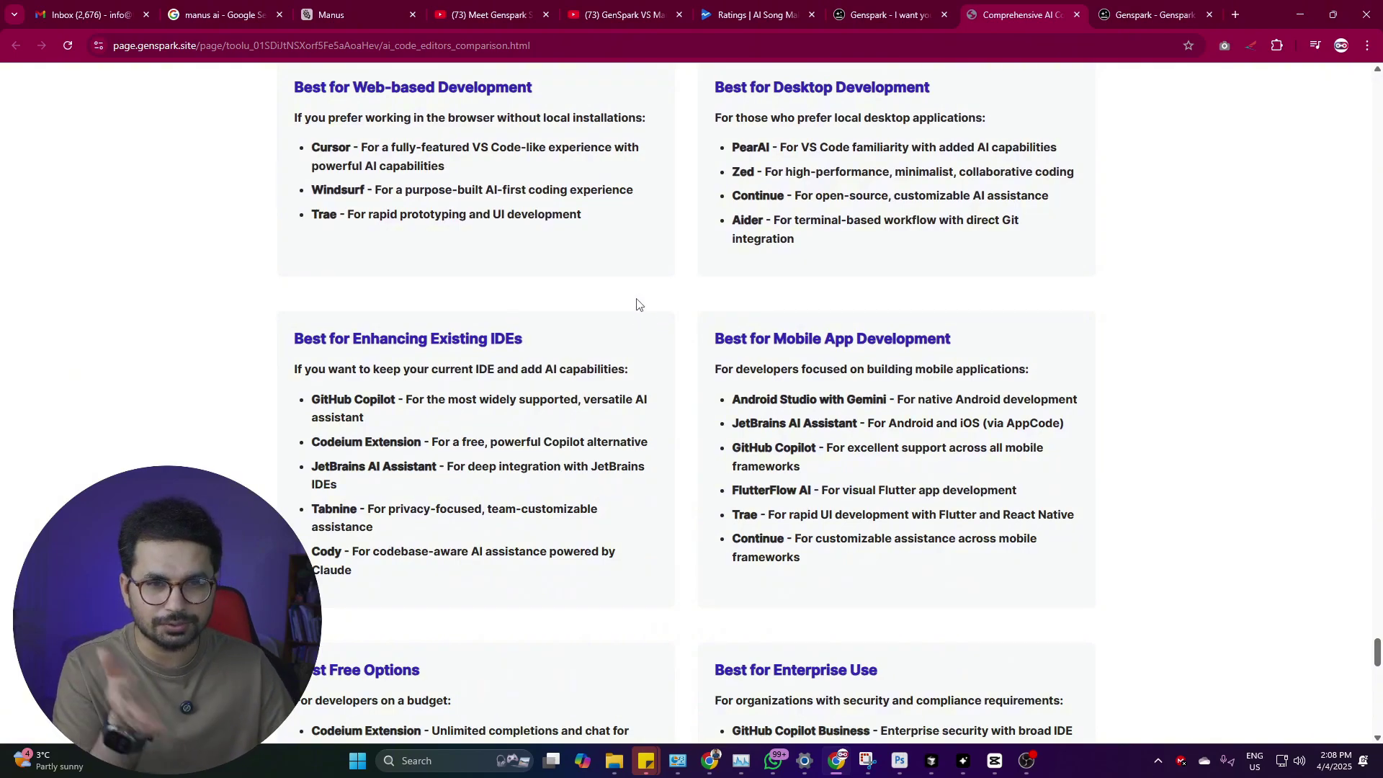
scroll(637, 303, down, 7)
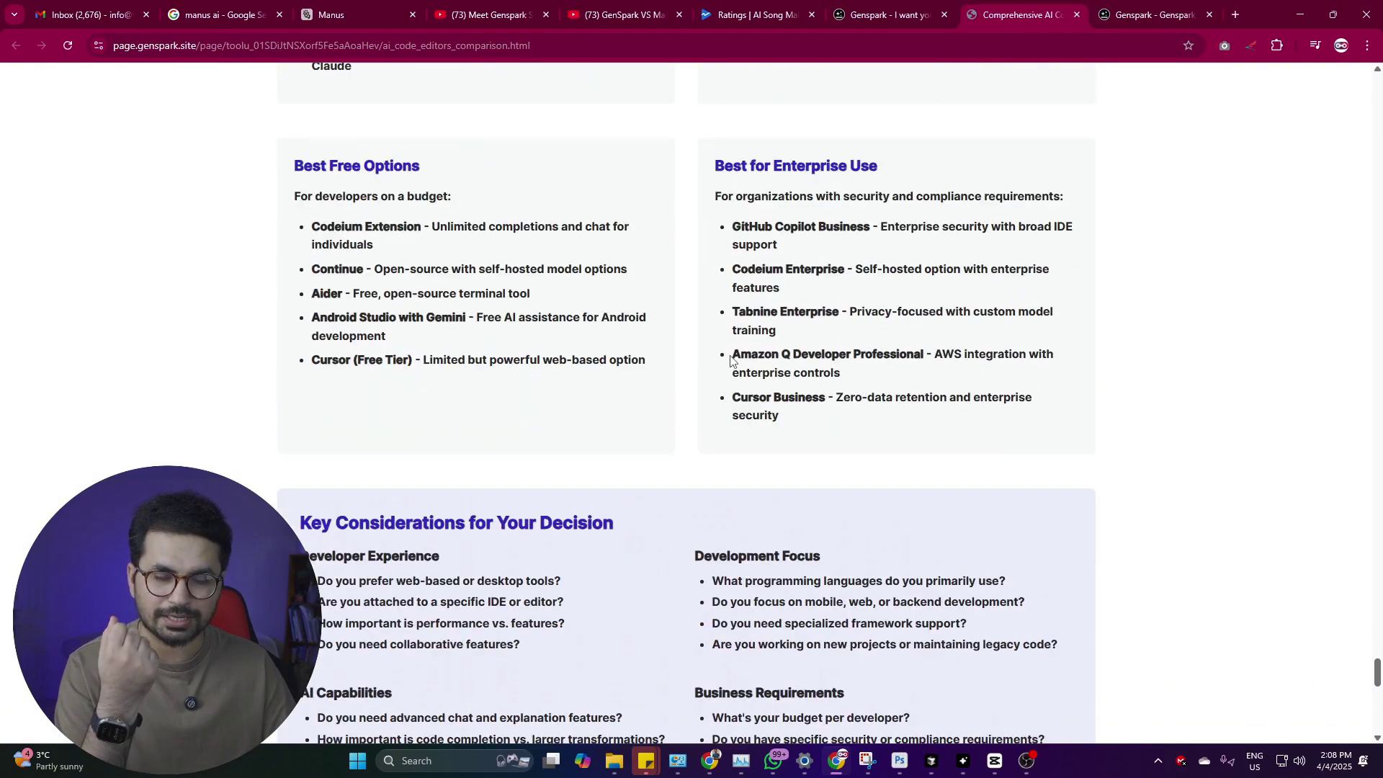
scroll(730, 358, down, 7)
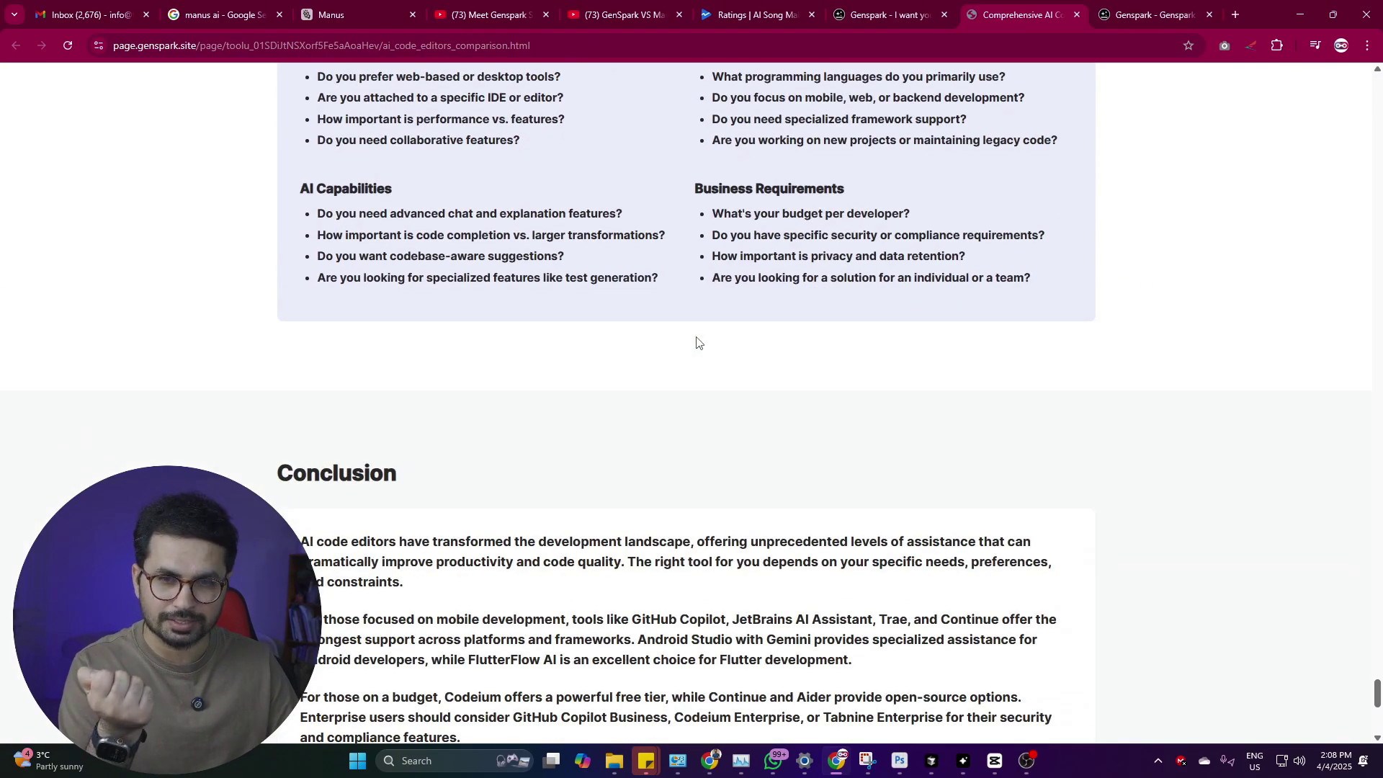
scroll(697, 343, down, 9)
key(Home)
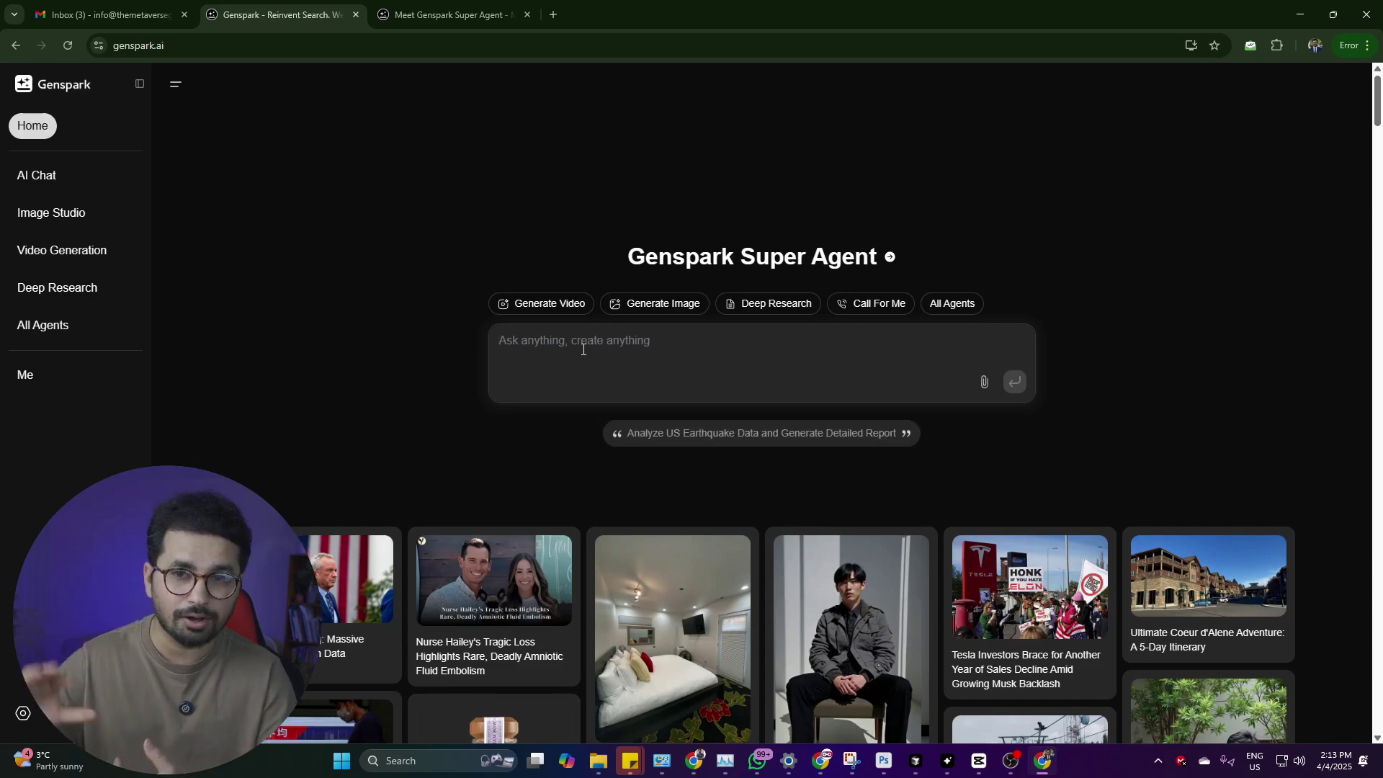
Ask Super Agent to plan a couple's 10–20 June trip from London to Canada within $5000, with cheapest flights, best hotels, visiting order and a precise document.
key(super+h)
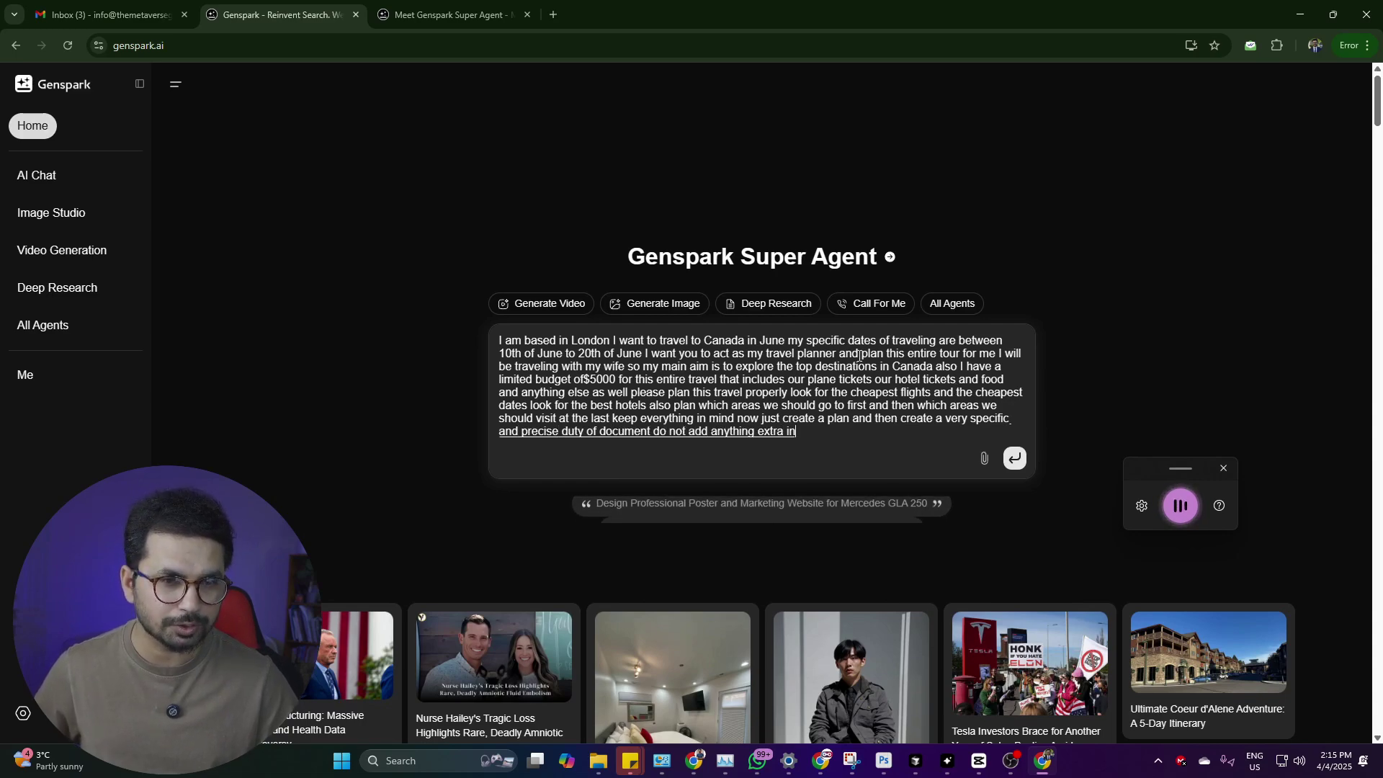
click(1017, 459)
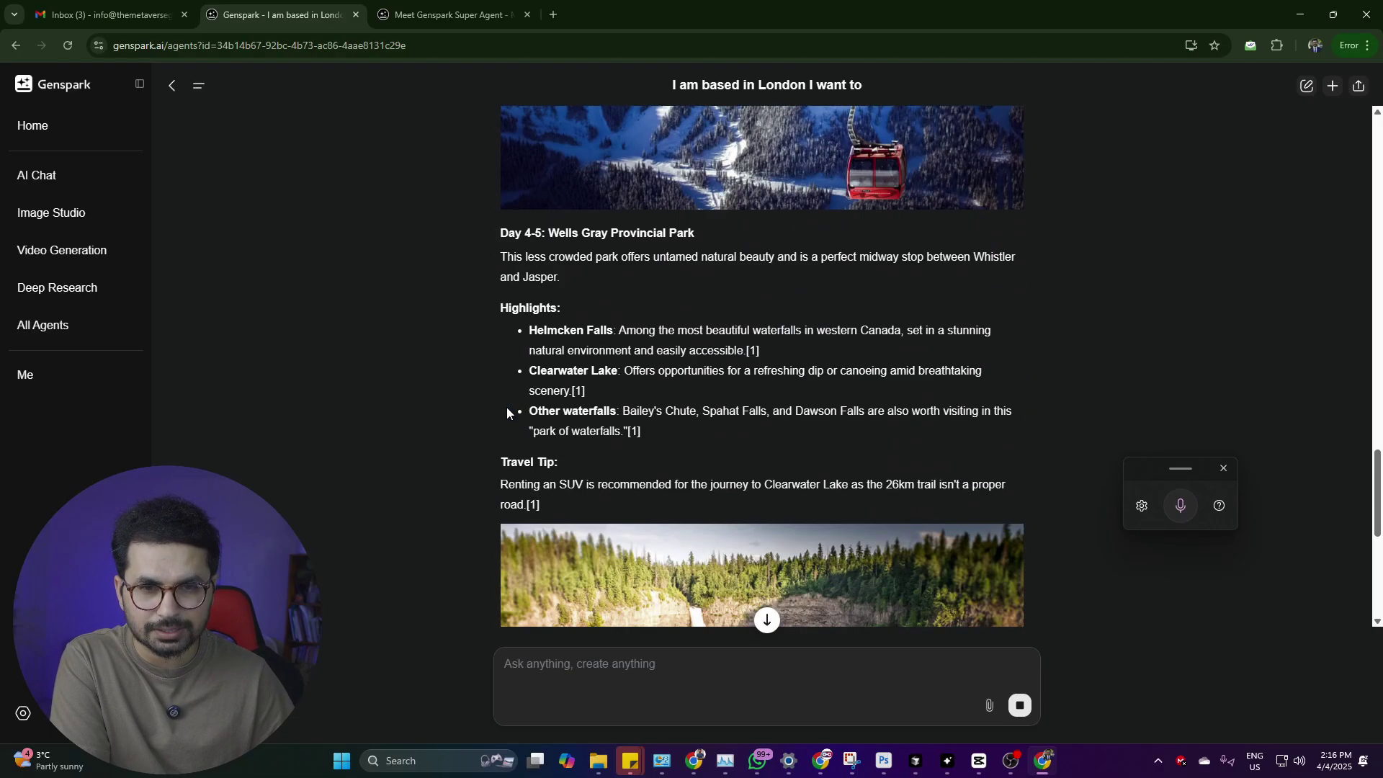
Look through the Western Canada itinerary, from Wells Gray Provincial Park through Jasper and Banff to Calgary, including its travel tips.
scroll(544, 324, up, 1)
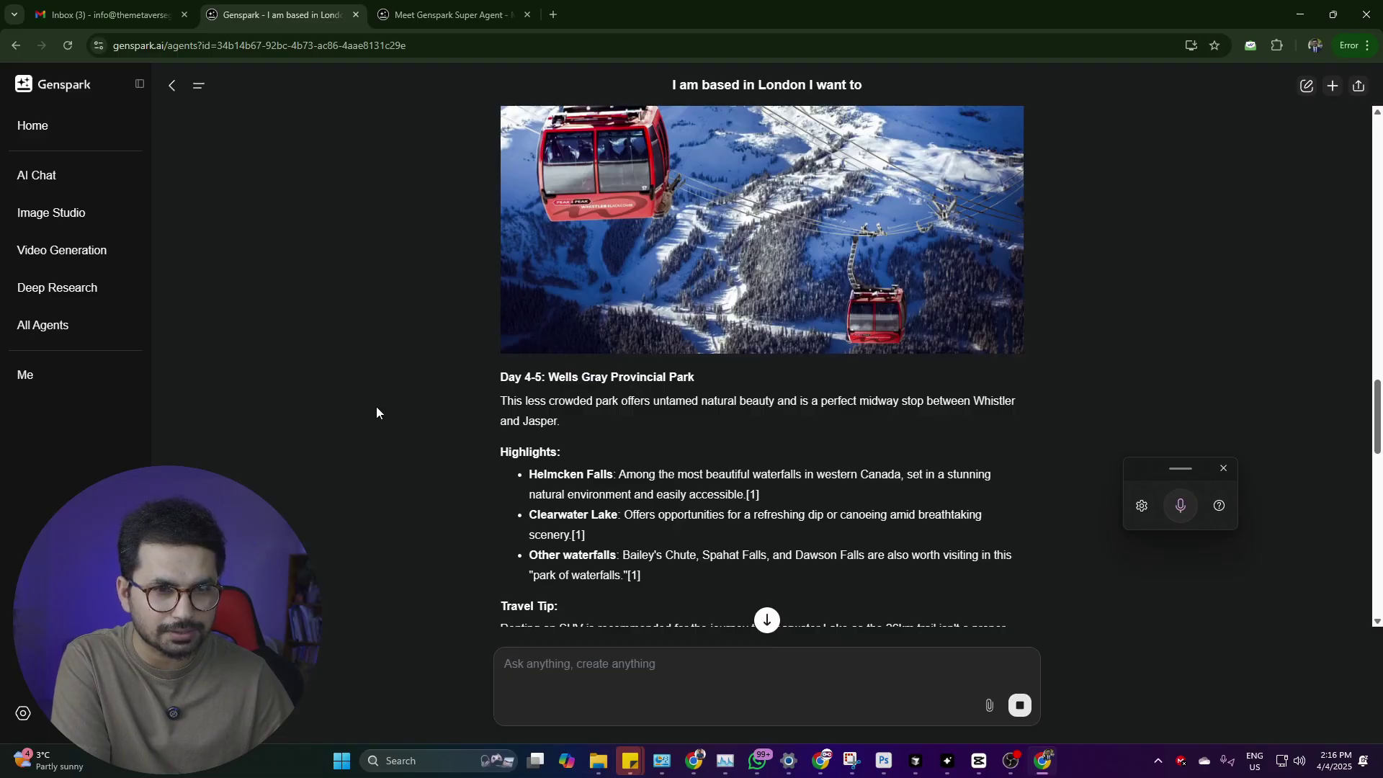
triple_click(510, 426)
click(575, 421)
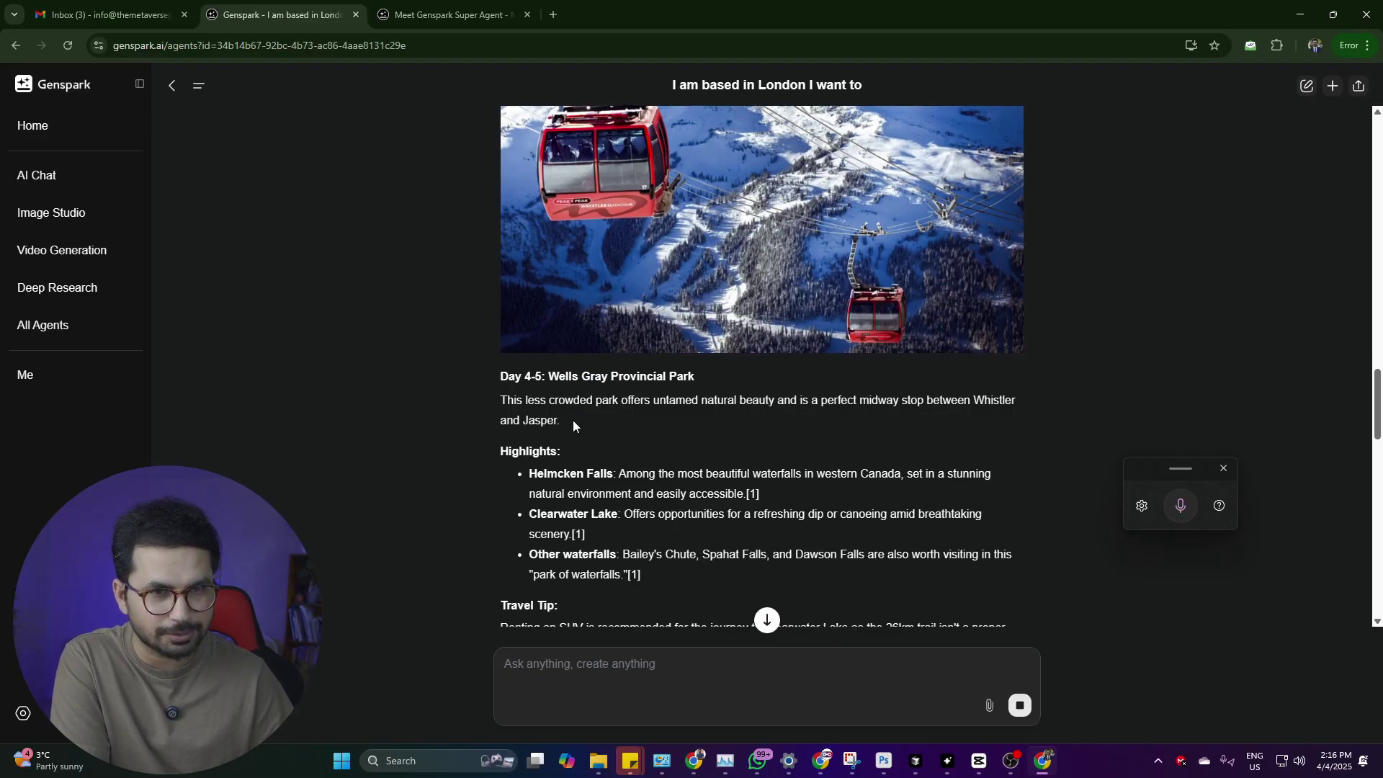
scroll(572, 420, down, 5)
scroll(705, 297, down, 14)
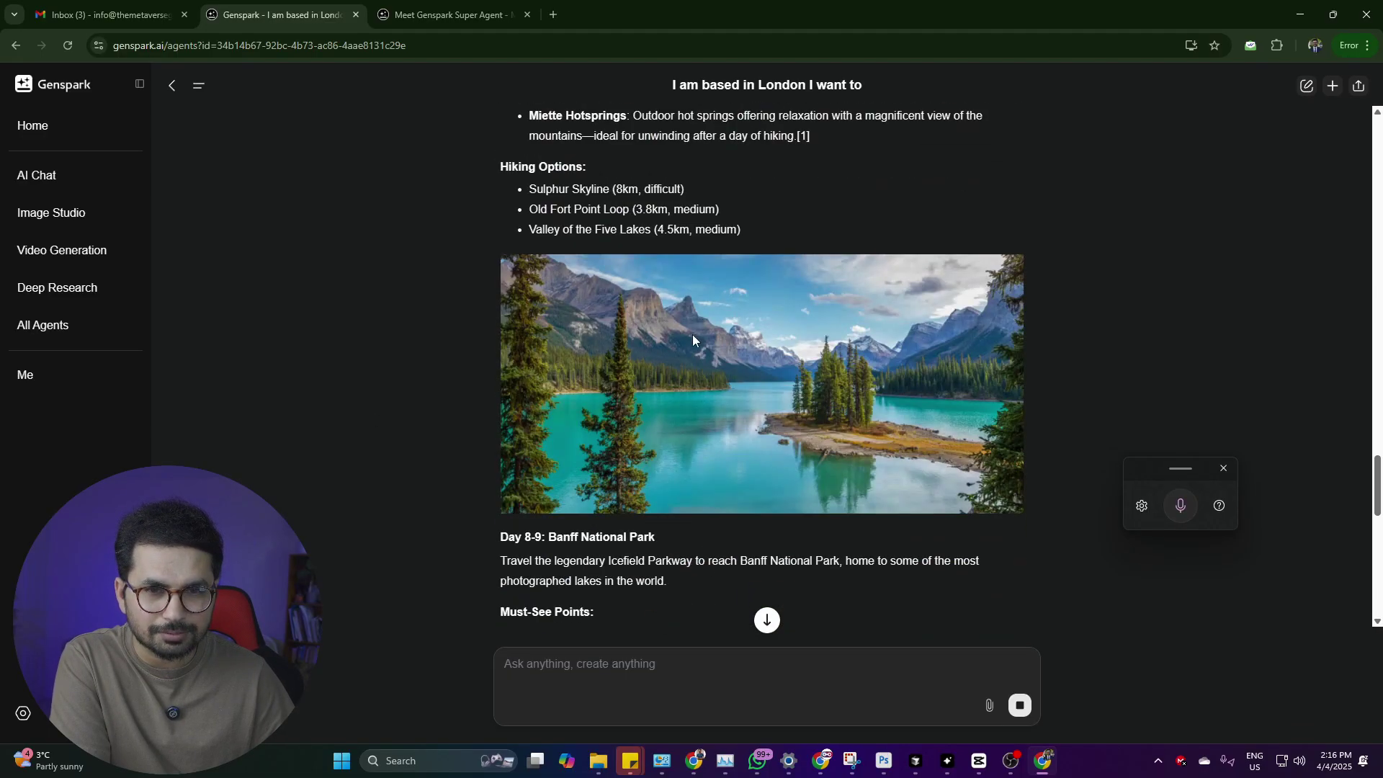
scroll(739, 369, down, 7)
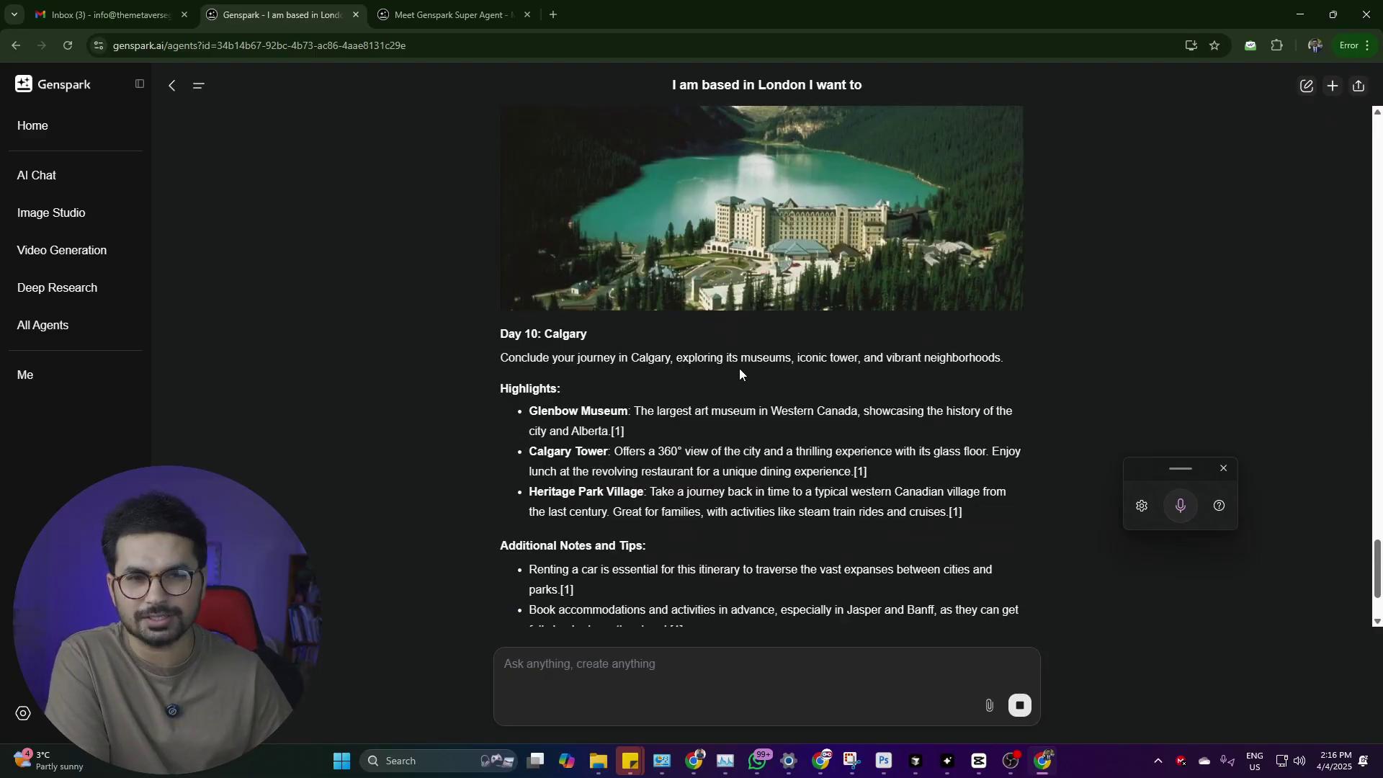
scroll(626, 351, up, 1)
scroll(625, 351, up, 1)
mouse_move(573, 479)
mouse_down()
mouse_move(521, 478)
mouse_move(569, 479)
mouse_up()
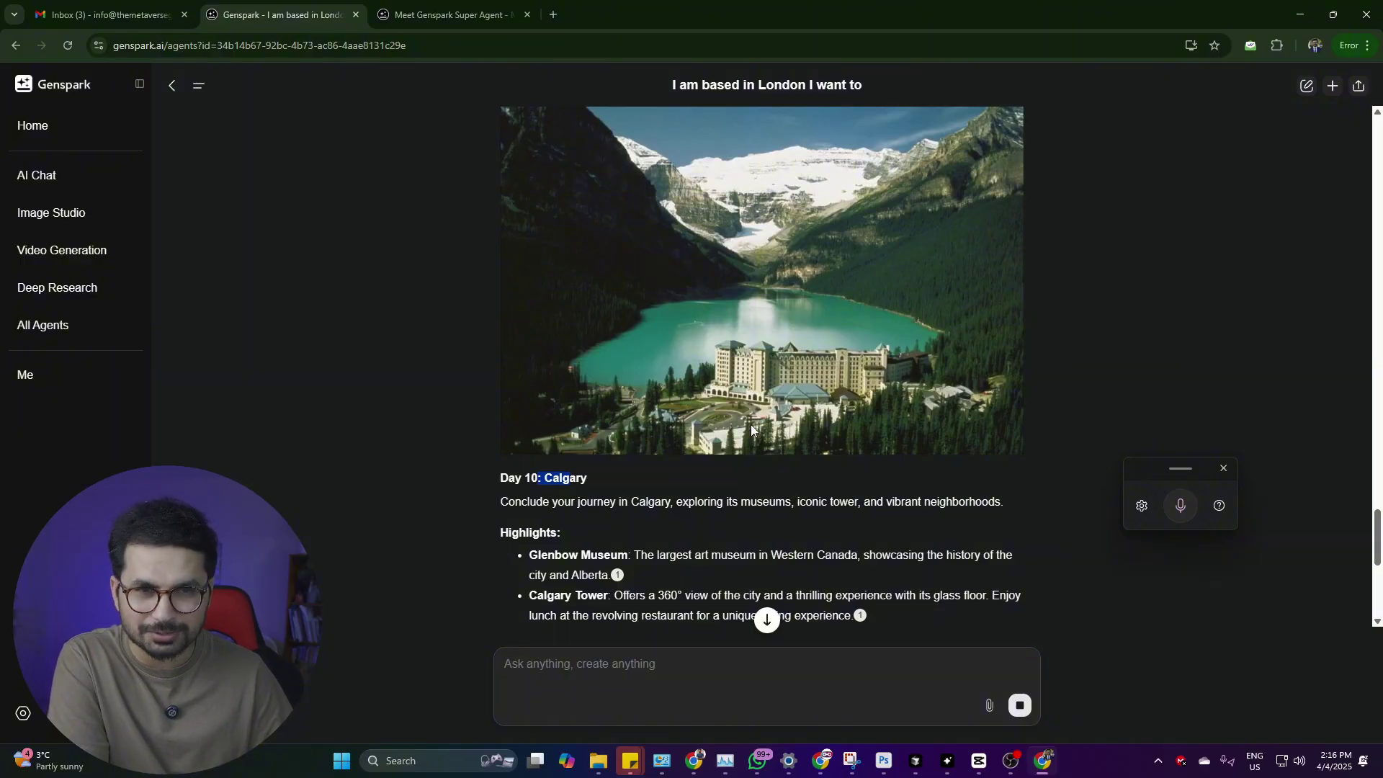
scroll(750, 425, up, 3)
drag(646, 283, 735, 281)
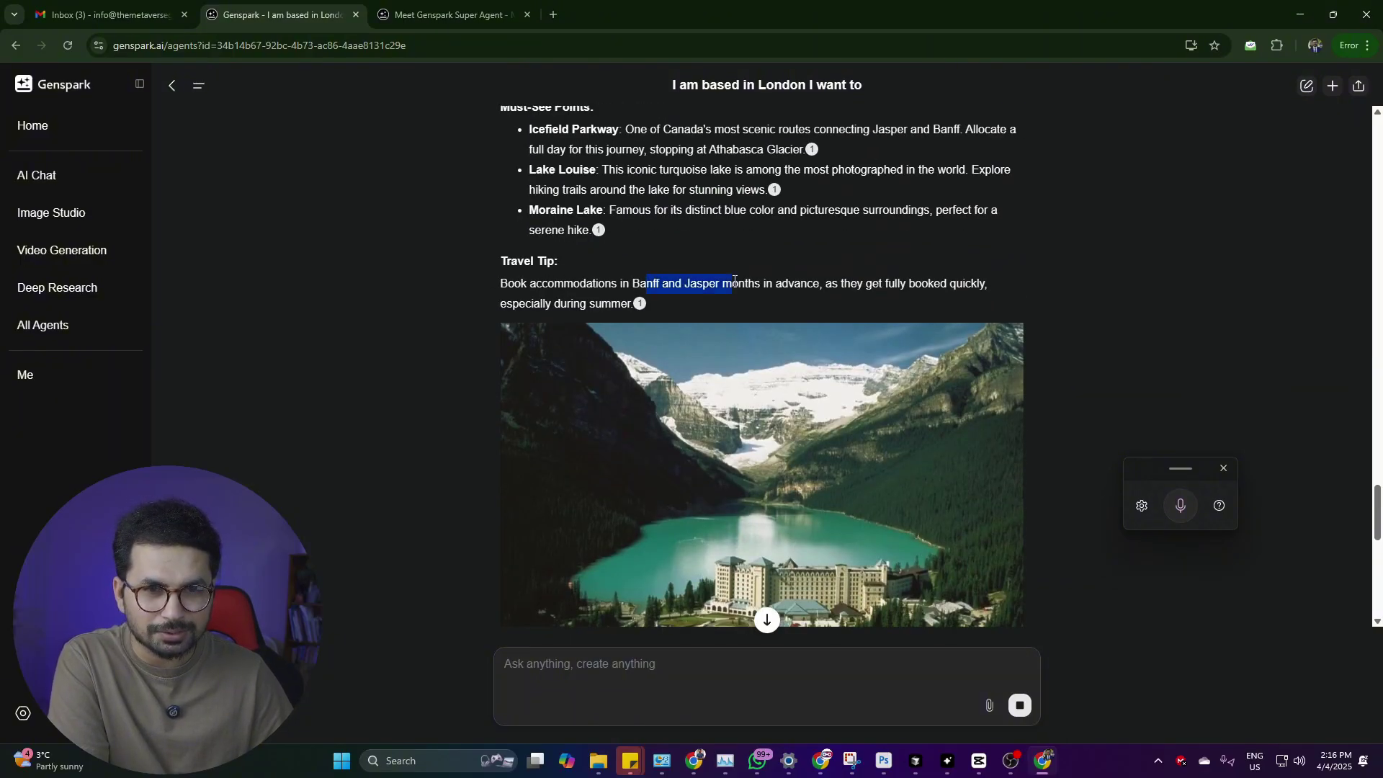
click(735, 281)
Examine the Eastern Canada 10-day itinerary, reading the overview table of days, destinations and highlights.
scroll(658, 408, down, 5)
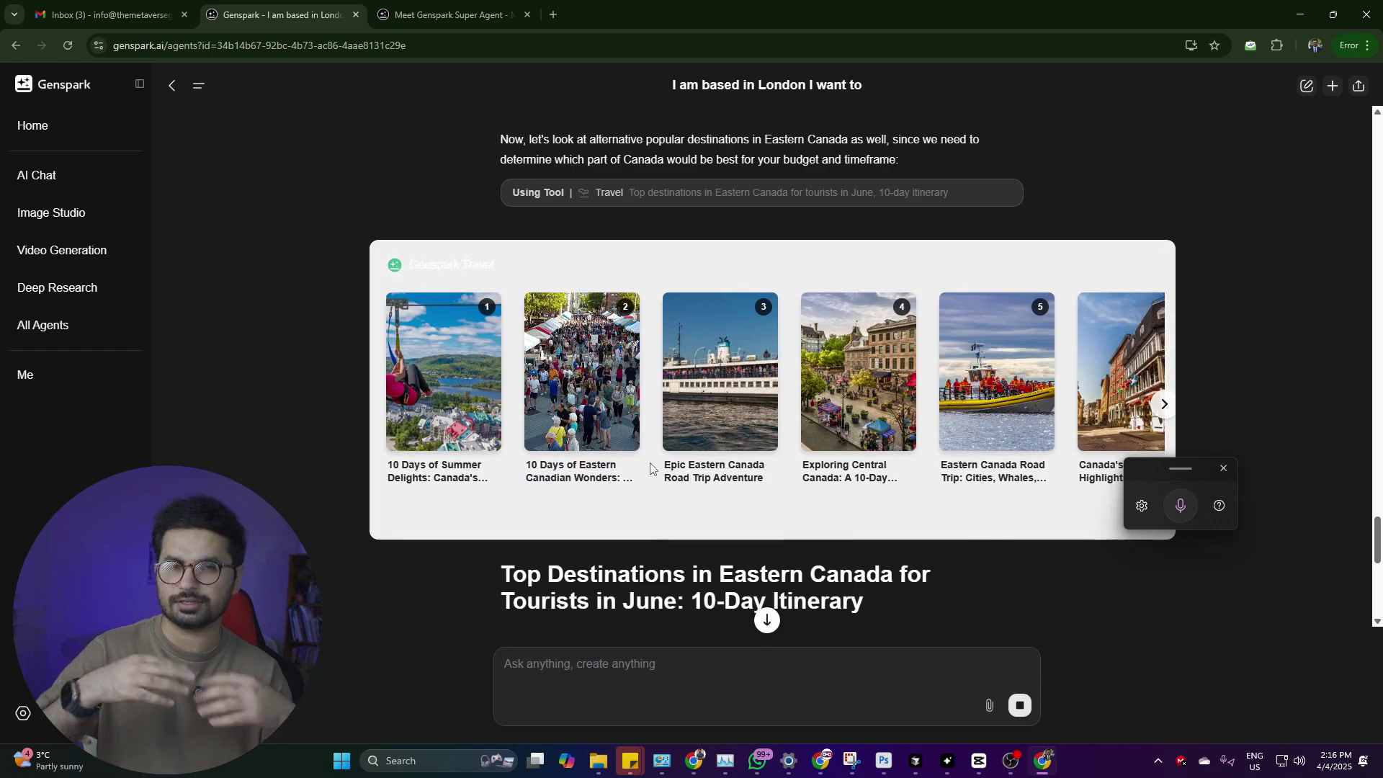
scroll(650, 469, down, 10)
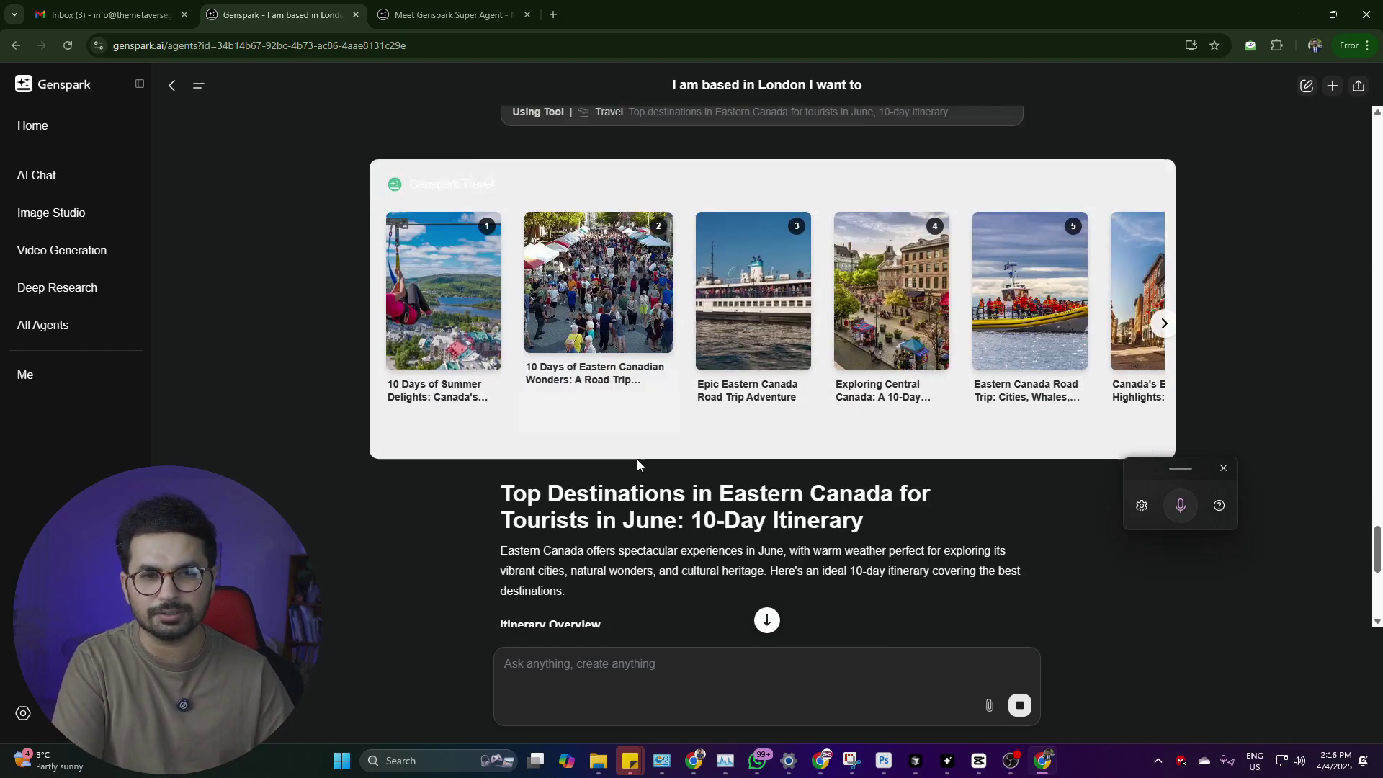
scroll(639, 463, up, 1)
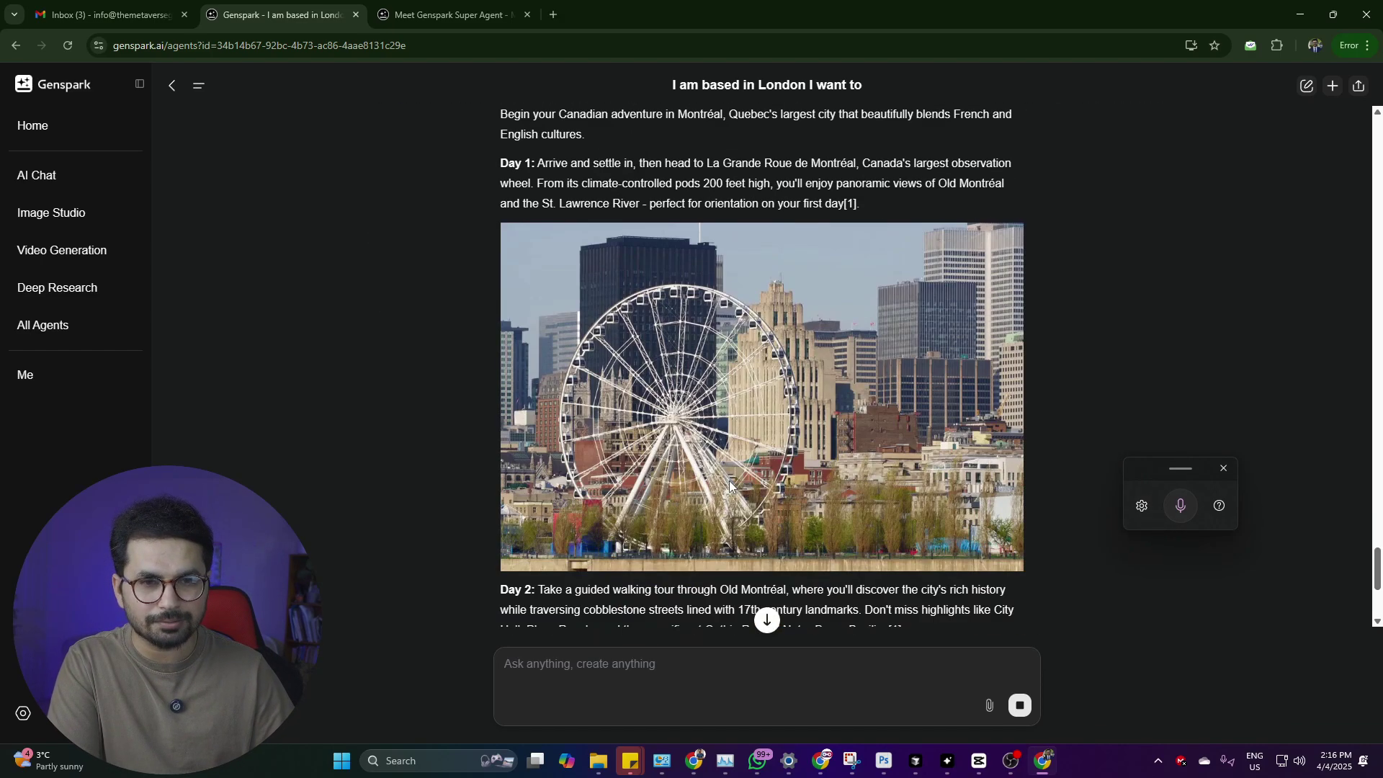
scroll(591, 303, up, 5)
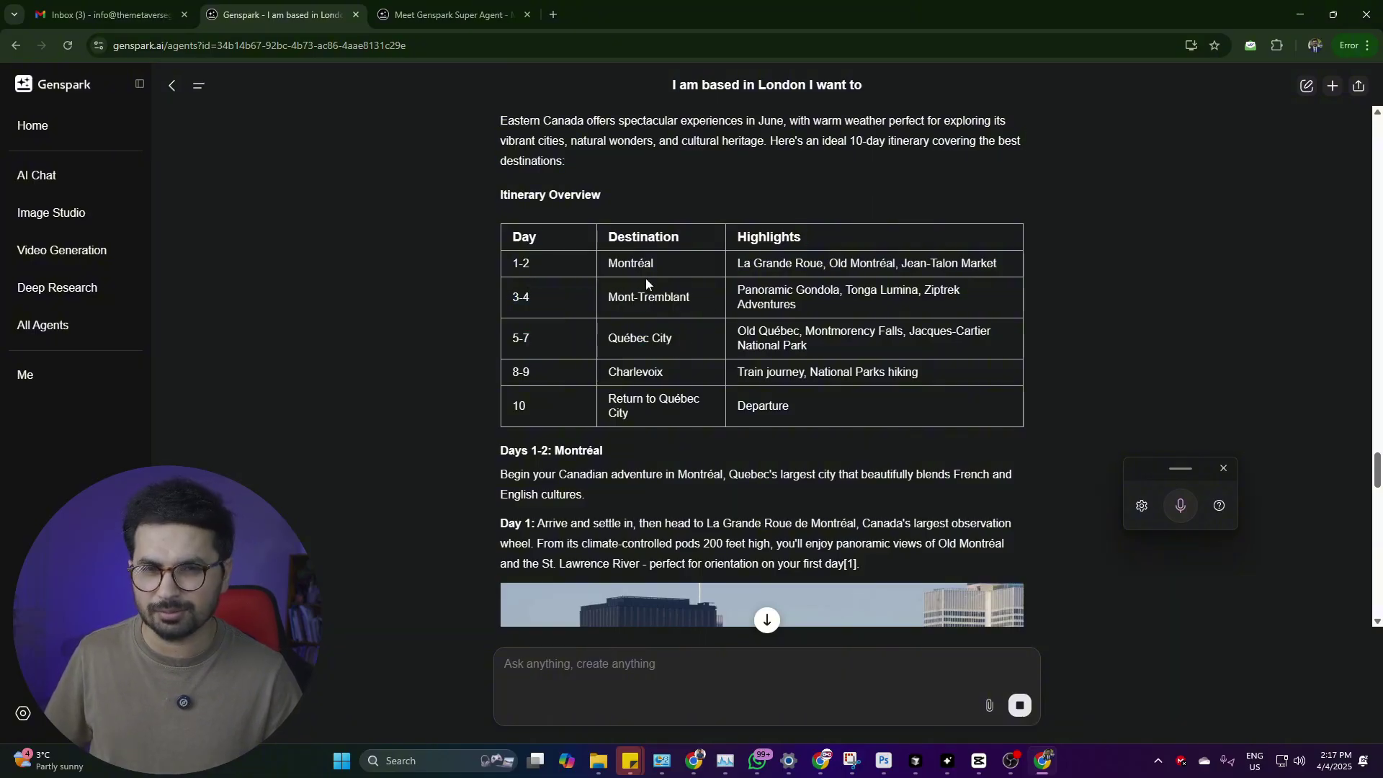
drag(645, 278, 595, 373)
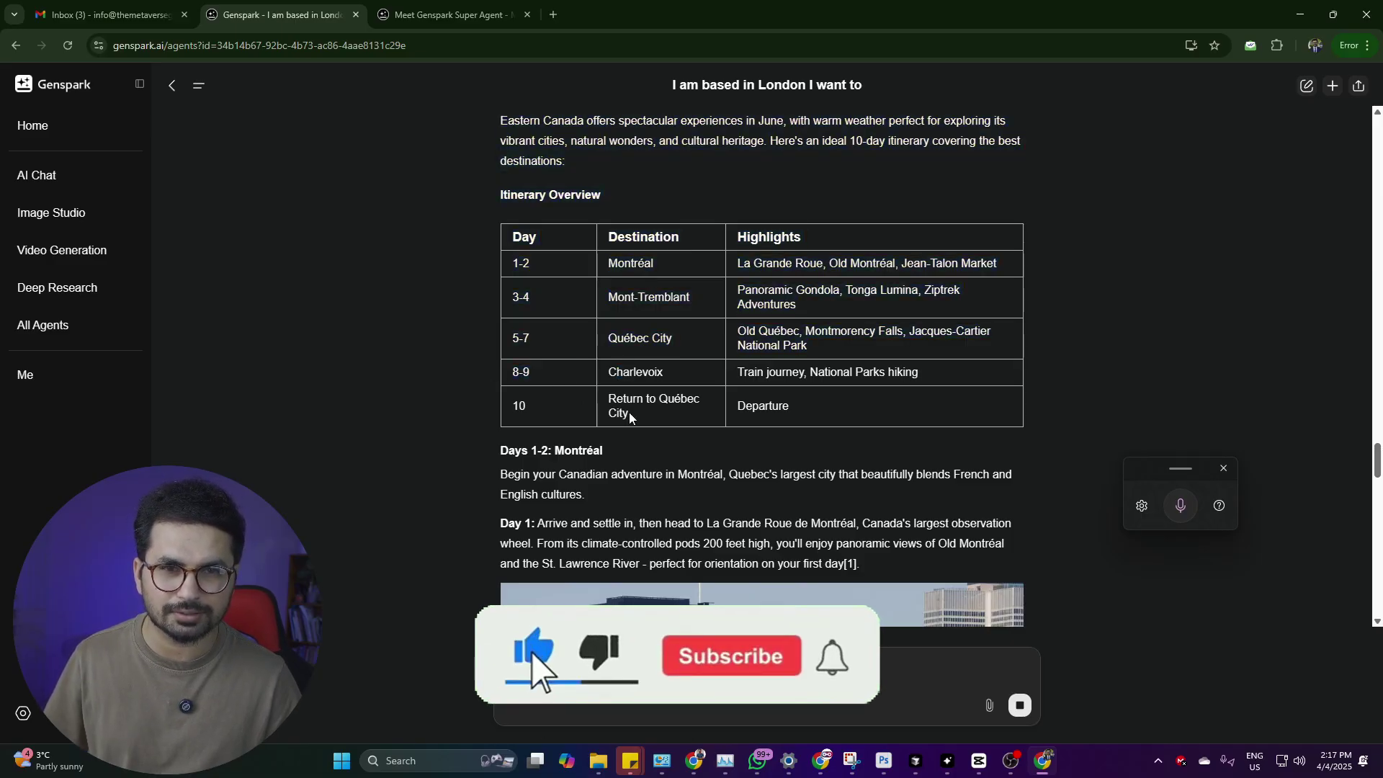
scroll(630, 418, up, 1)
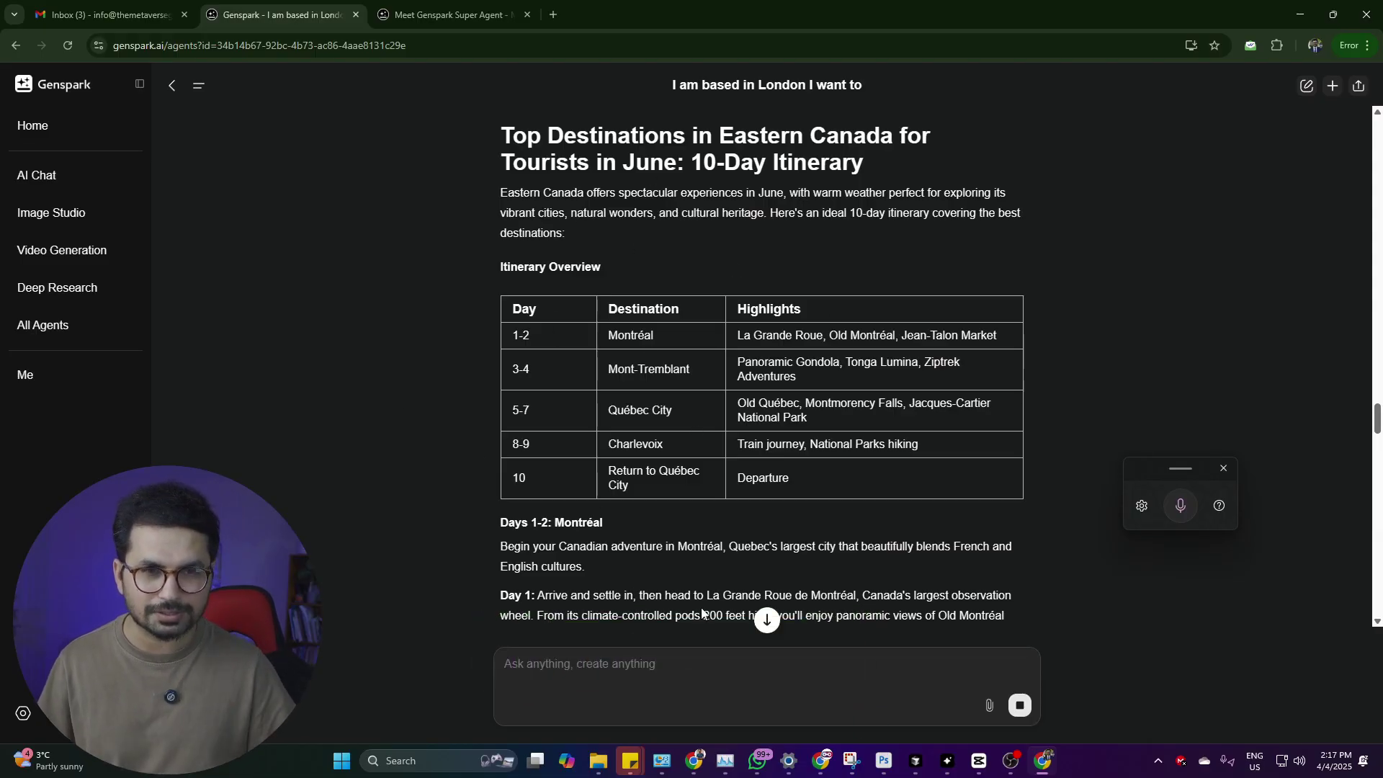
Review the agent's research on flights, Toronto, Vancouver and Montreal hotel prices, transportation and food costs.
scroll(660, 449, down, 15)
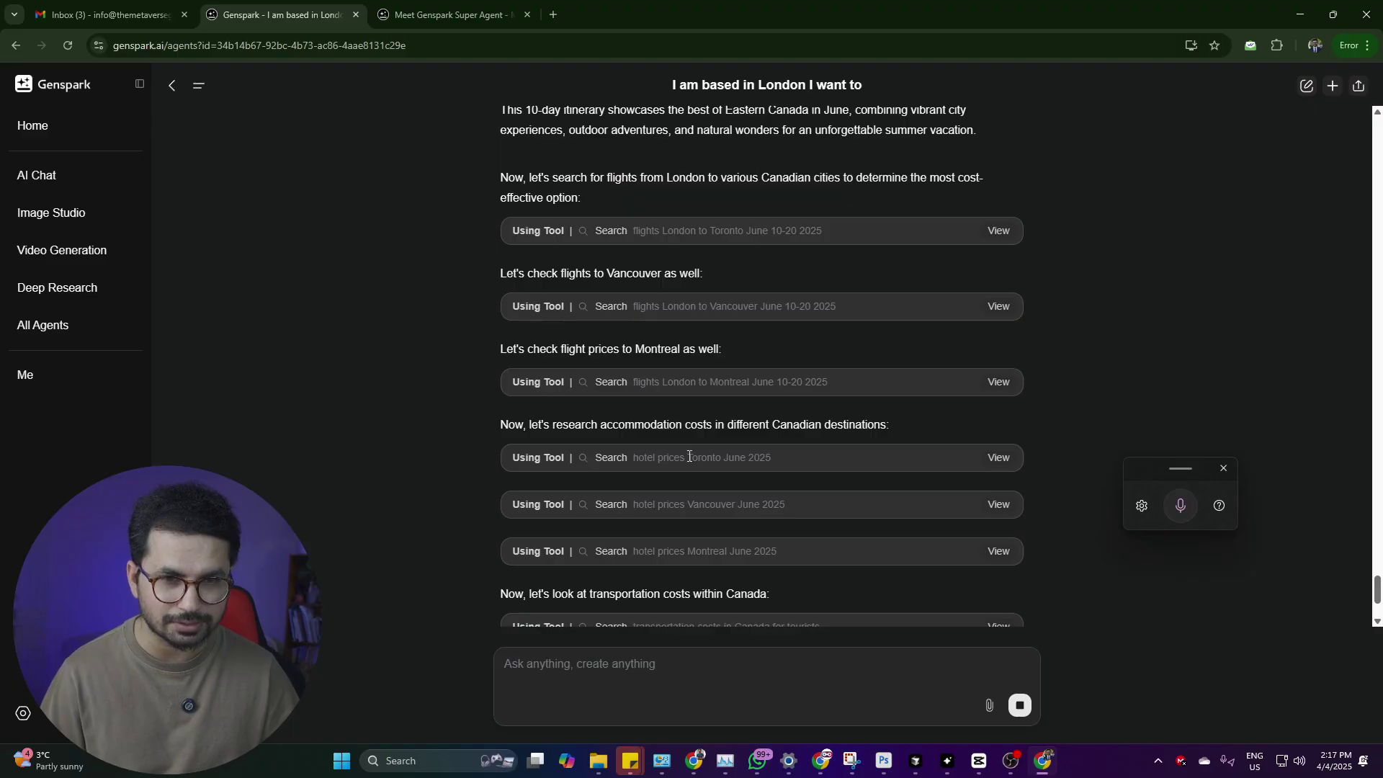
drag(687, 504, 747, 506)
drag(688, 551, 747, 552)
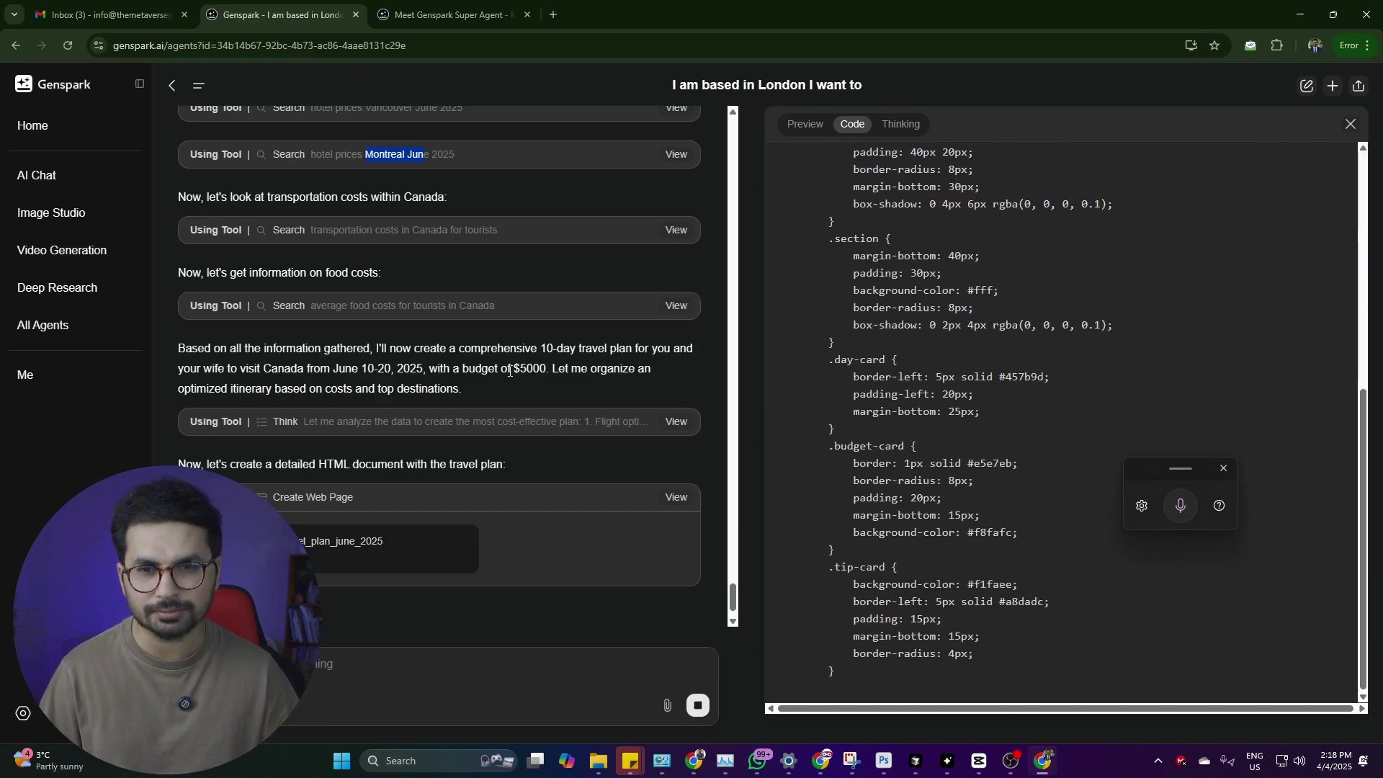
scroll(318, 339, up, 1)
scroll(317, 338, up, 1)
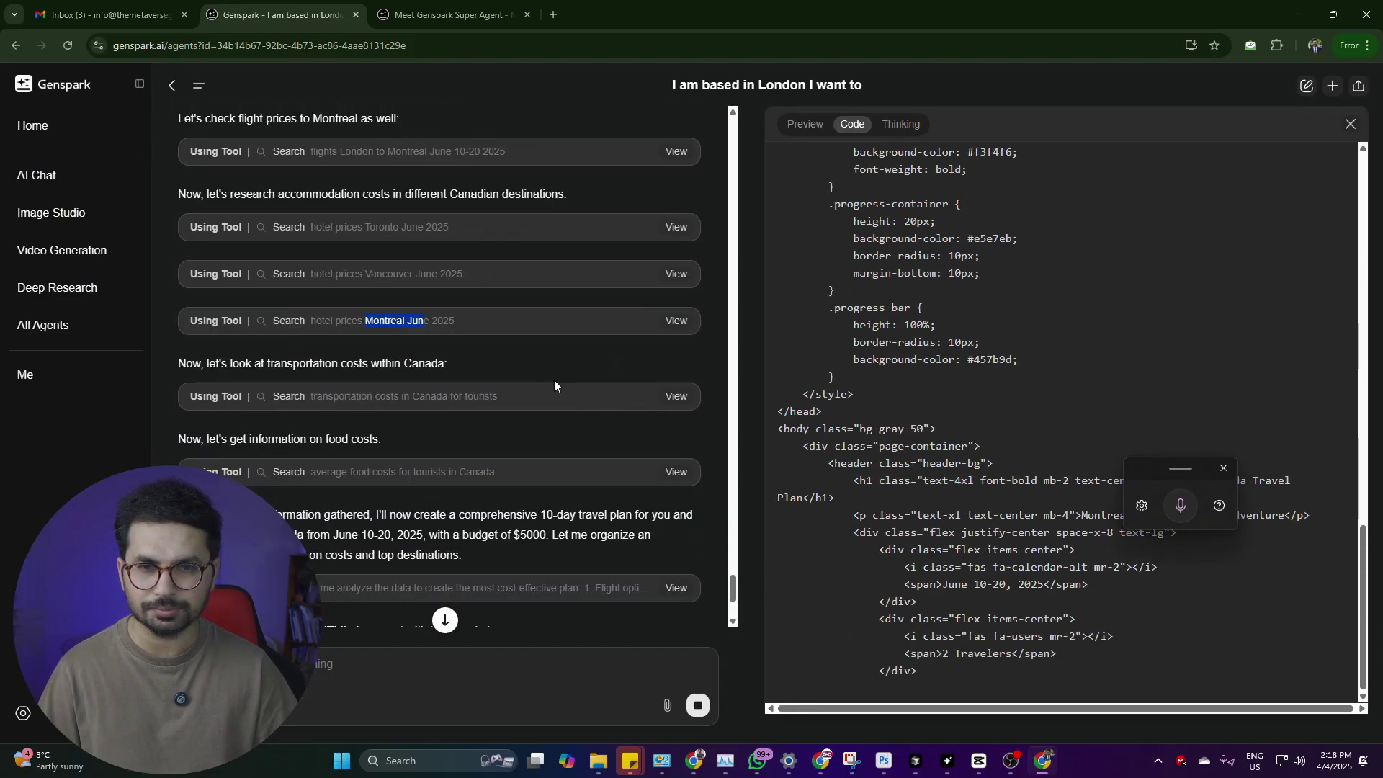
View the results of the London to Toronto flight search for June 10-20 2025 and read through the listed sources.
scroll(555, 382, up, 5)
click(678, 361)
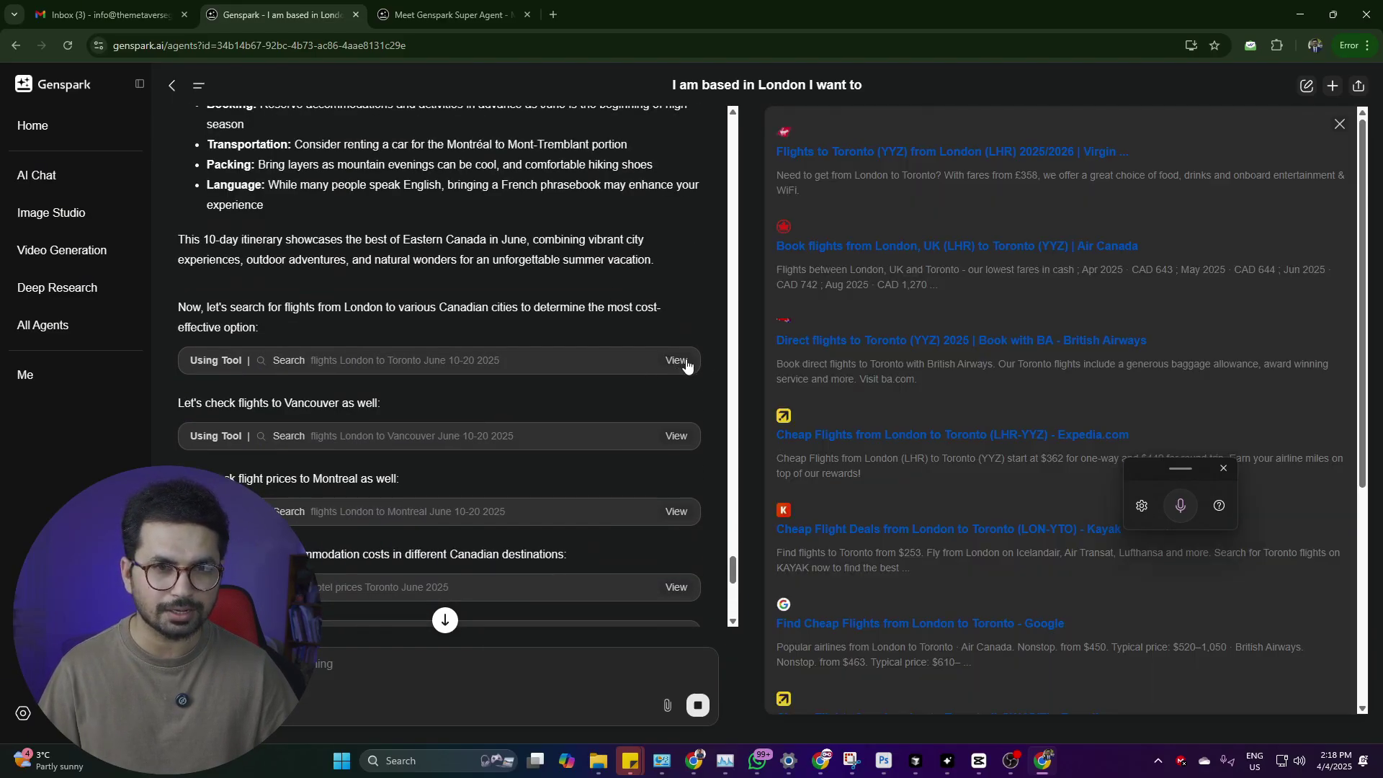
scroll(670, 370, up, 4)
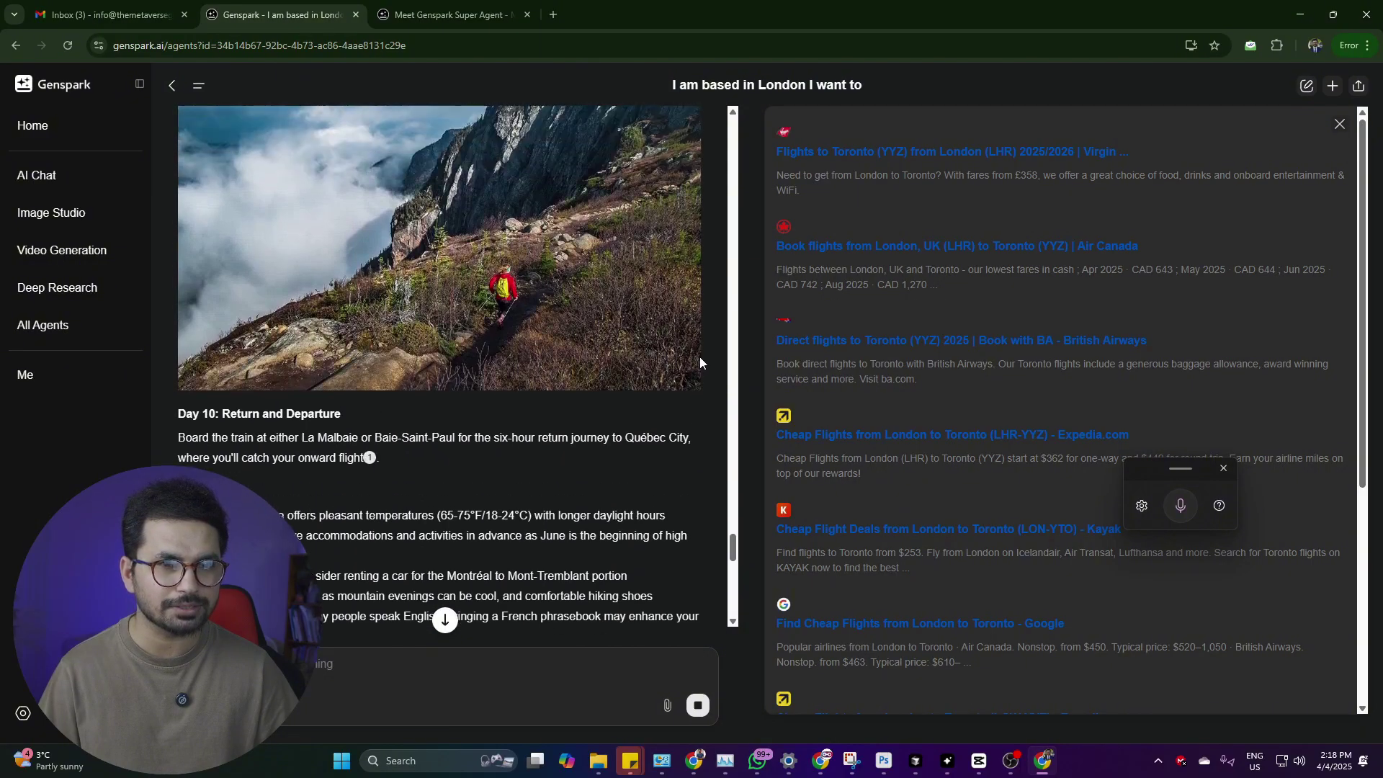
scroll(802, 354, down, 5)
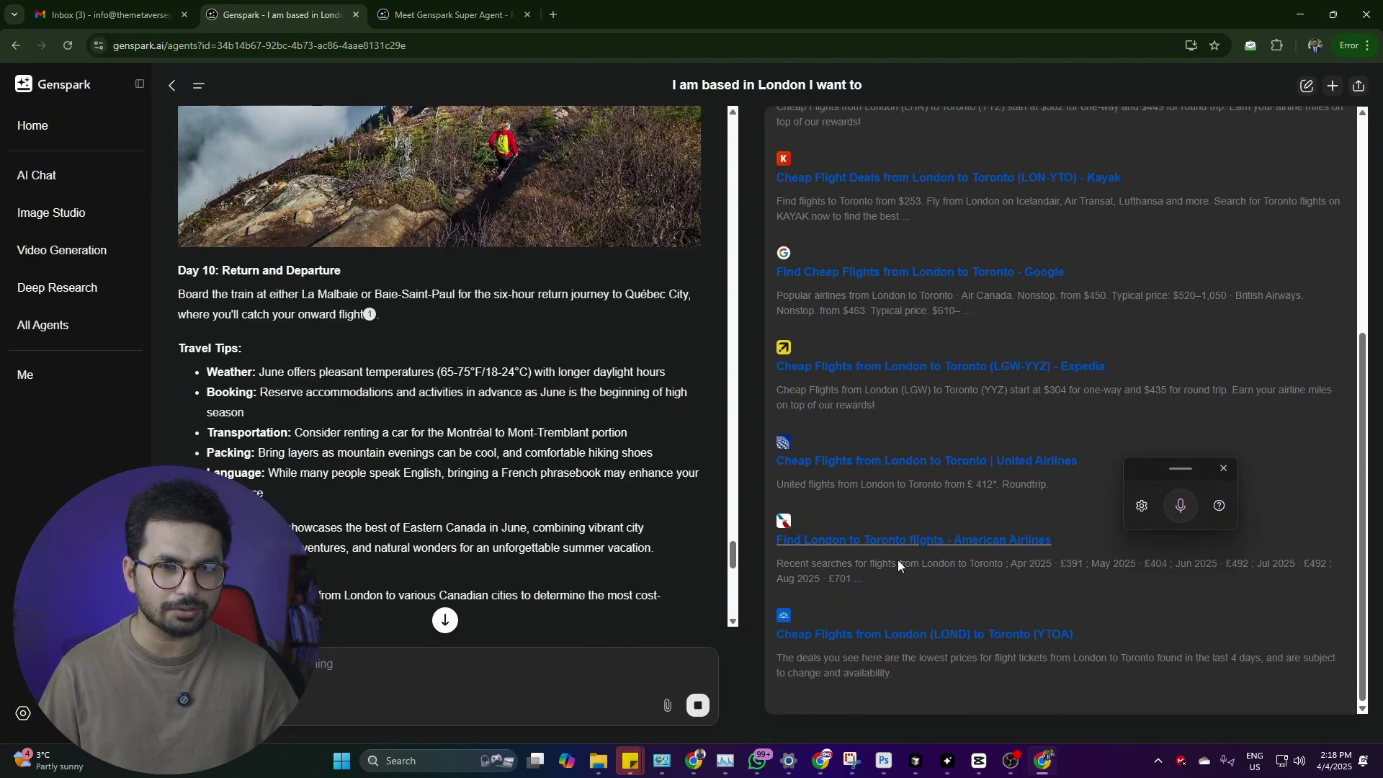
Check the travel plan web page while it is generated, switching between its preview and its code.
scroll(899, 534, up, 5)
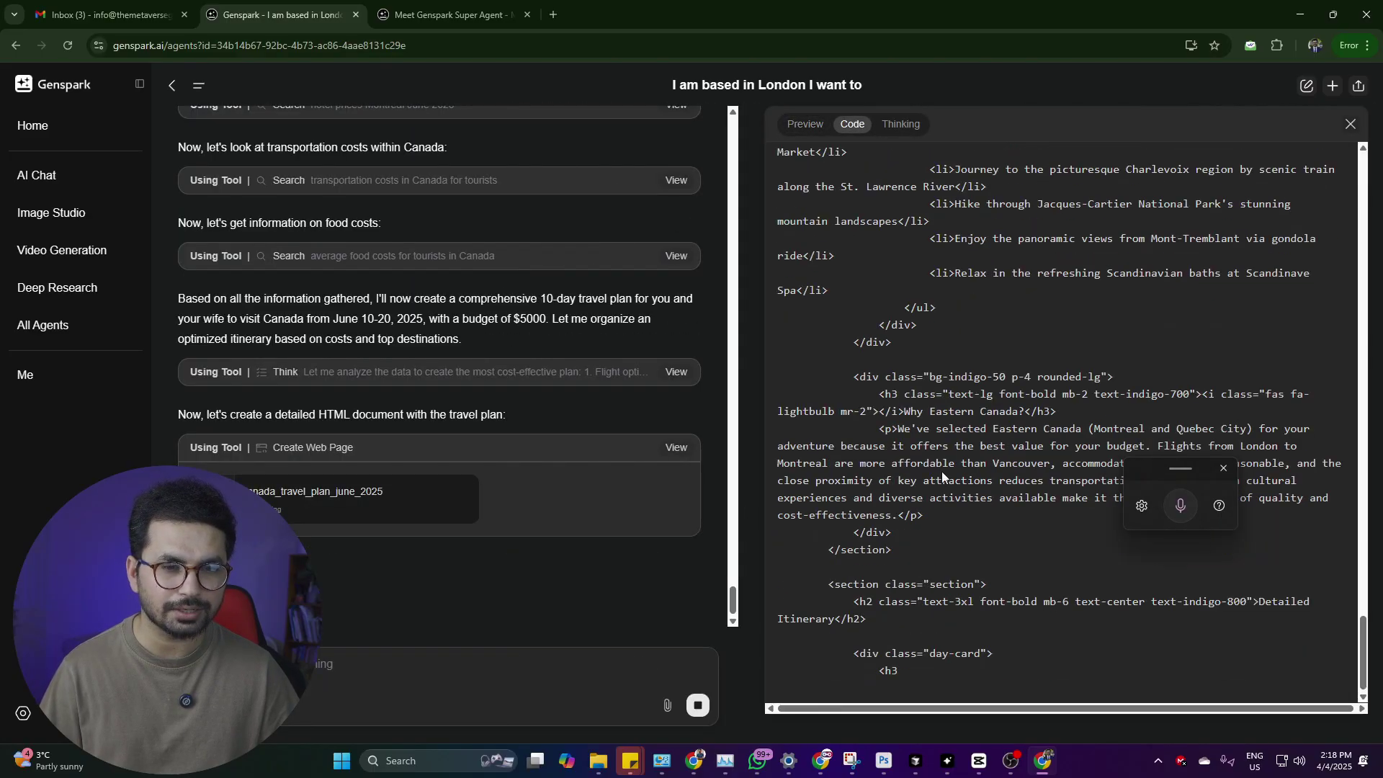
click(804, 128)
click(851, 129)
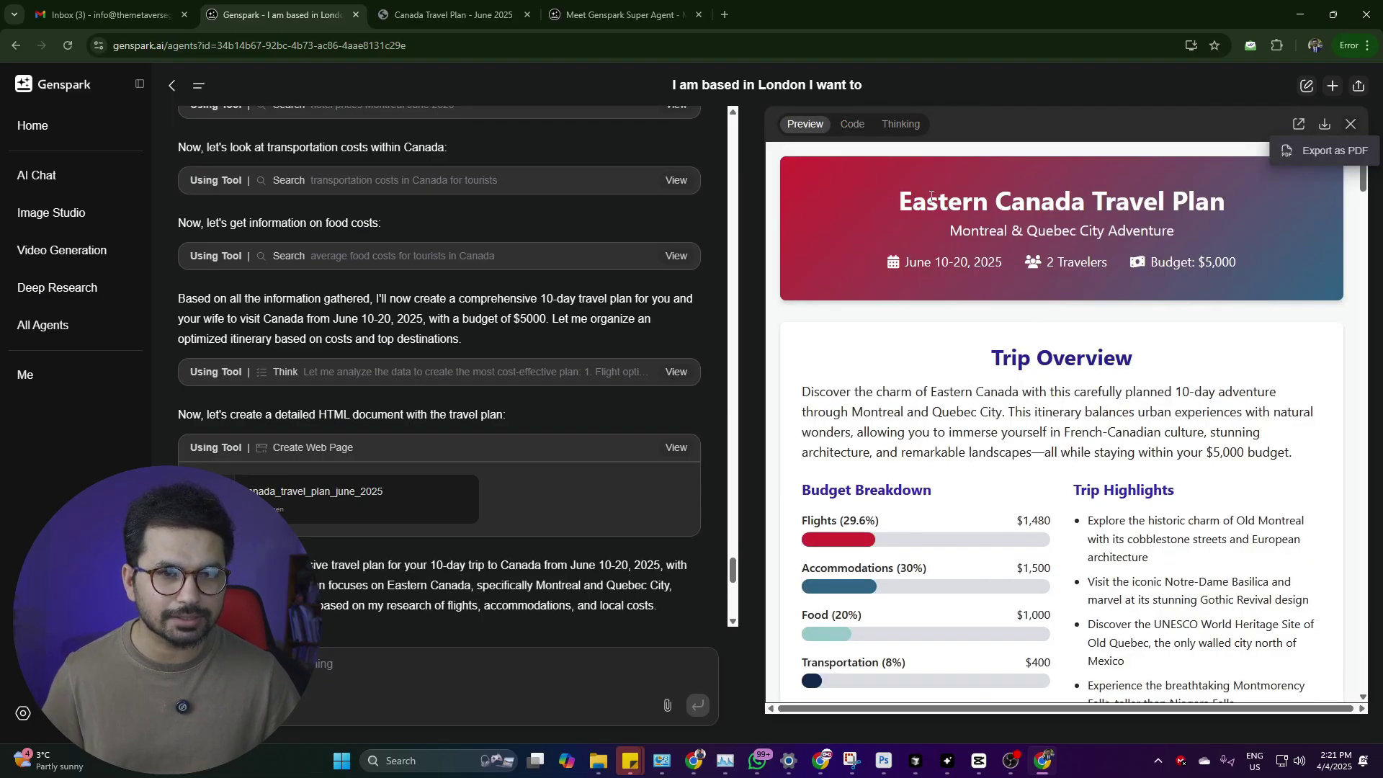
Skim the preview of the Eastern Canada Travel Plan and export it as a PDF.
scroll(1093, 274, down, 10)
scroll(1094, 274, up, 10)
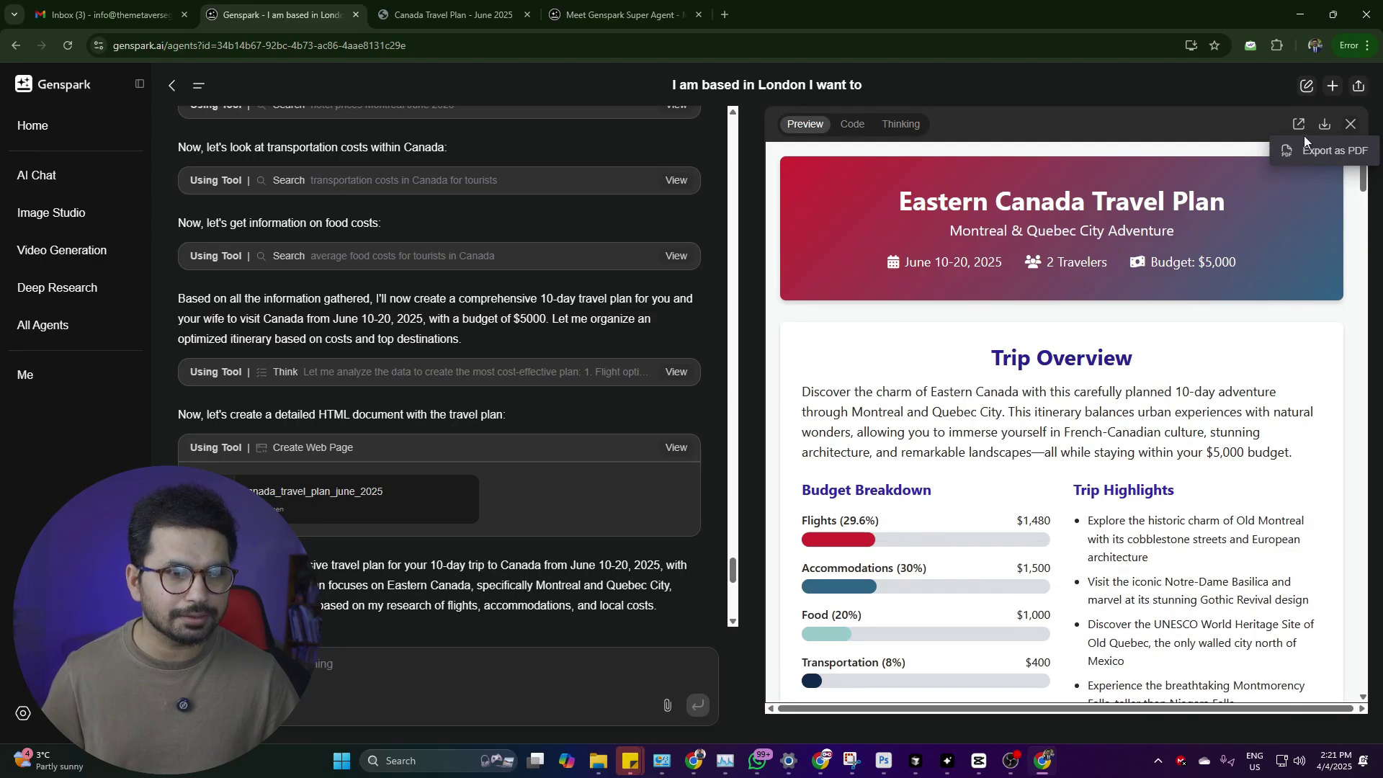
click(1335, 152)
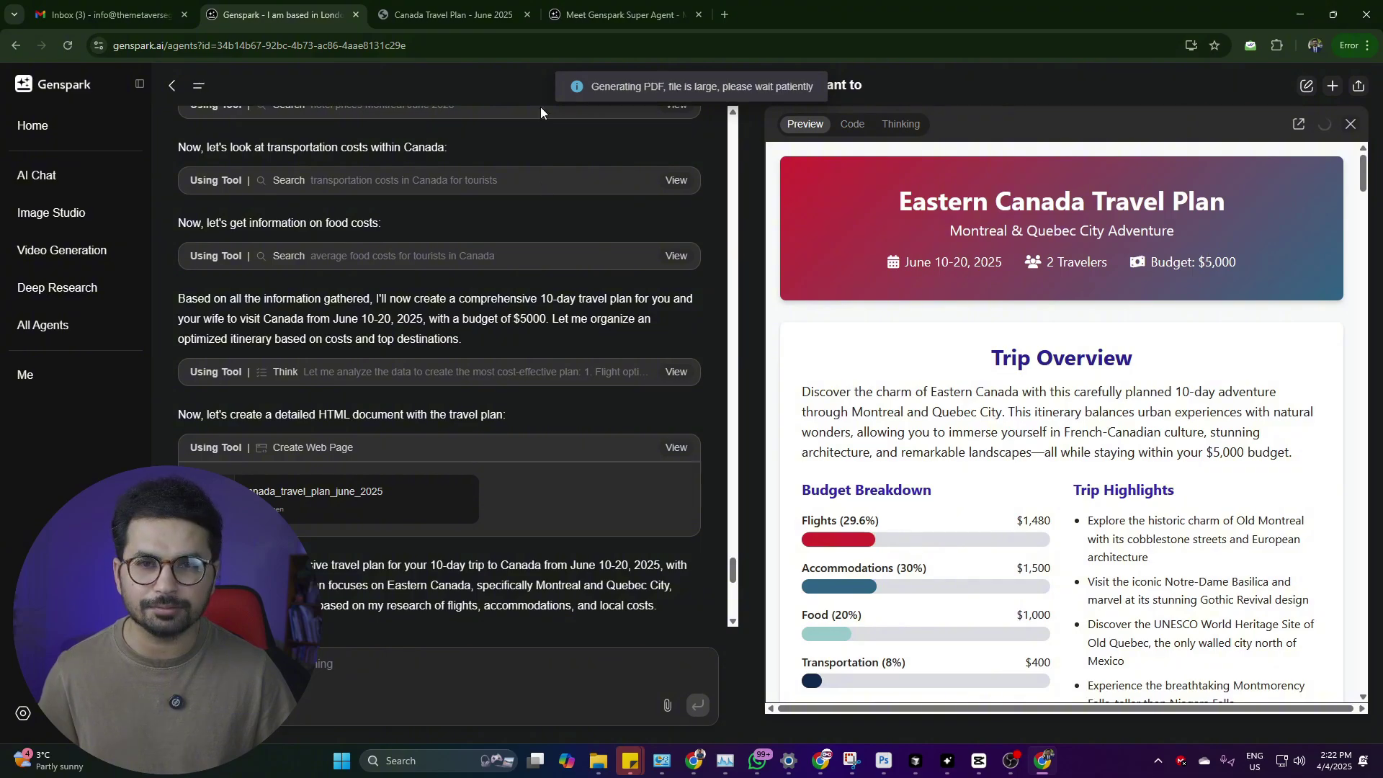
View the full Canada Travel Plan page and read its trip overview and budget breakdown by category.
click(454, 14)
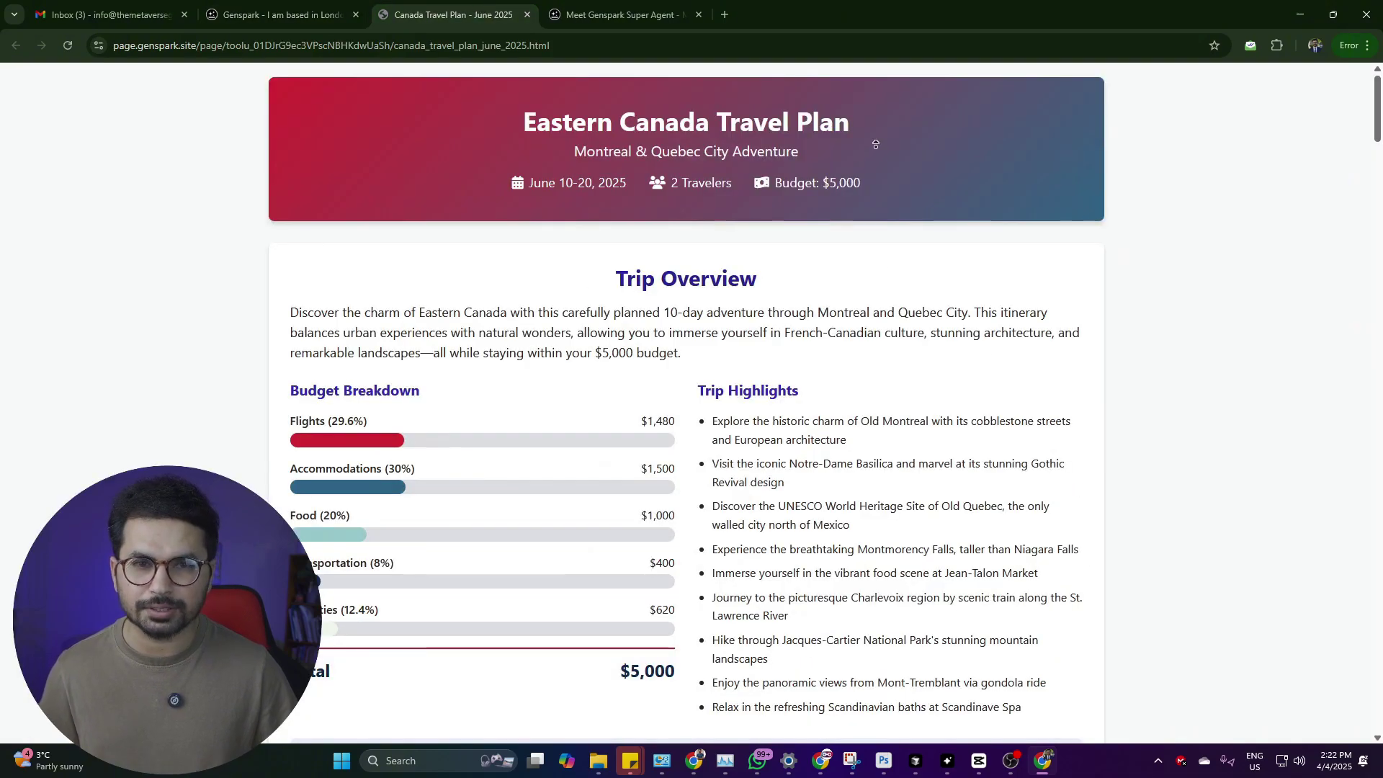
scroll(875, 144, down, 10)
scroll(706, 314, up, 10)
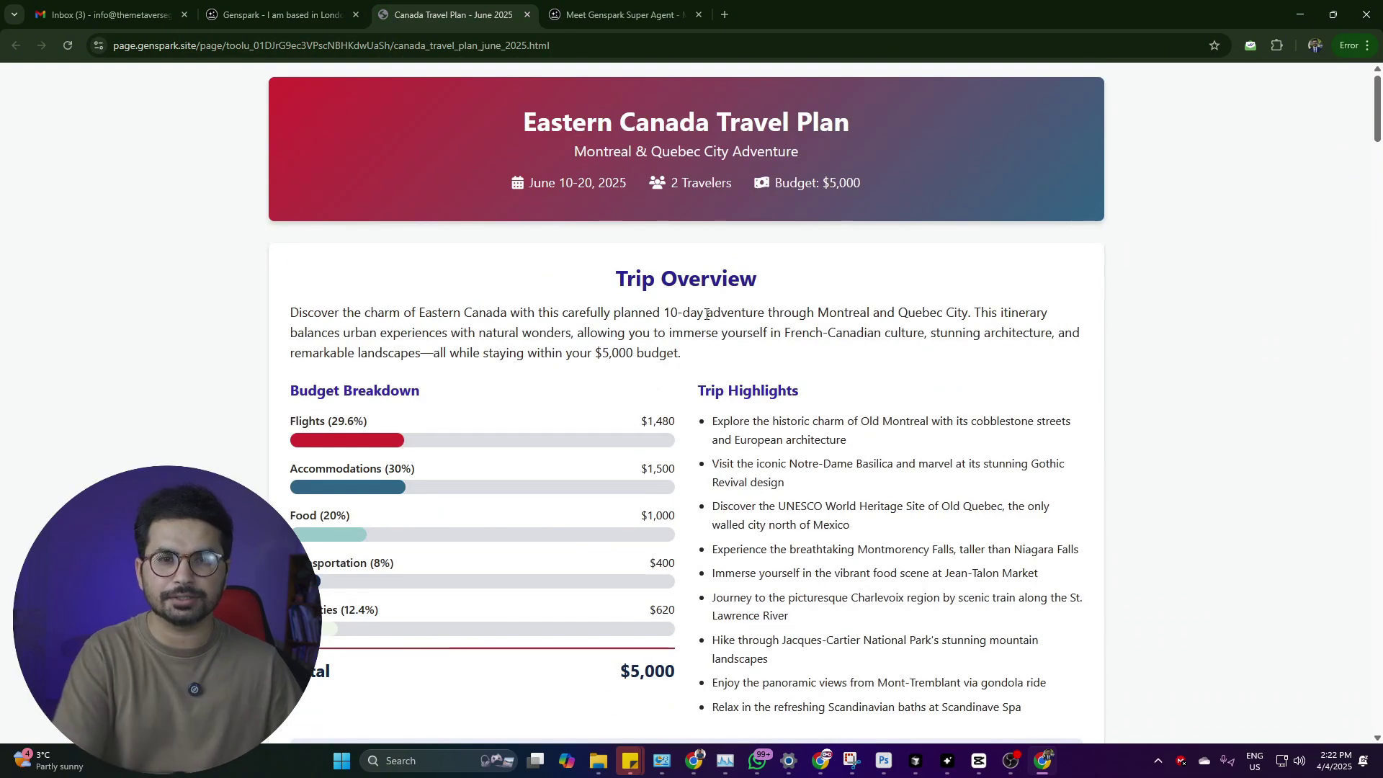
drag(778, 153, 670, 152)
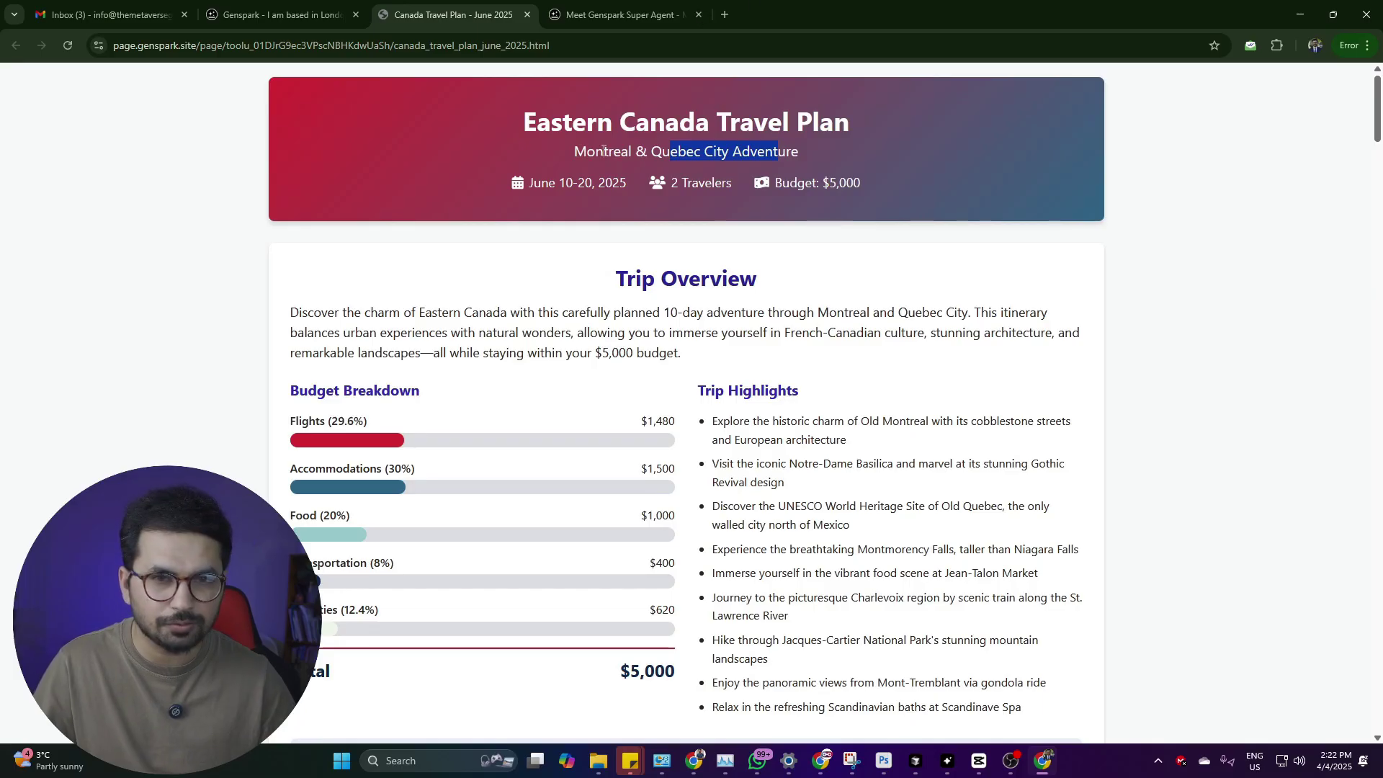
mouse_move(331, 427)
mouse_down()
mouse_move(369, 424)
mouse_move(332, 427)
mouse_up()
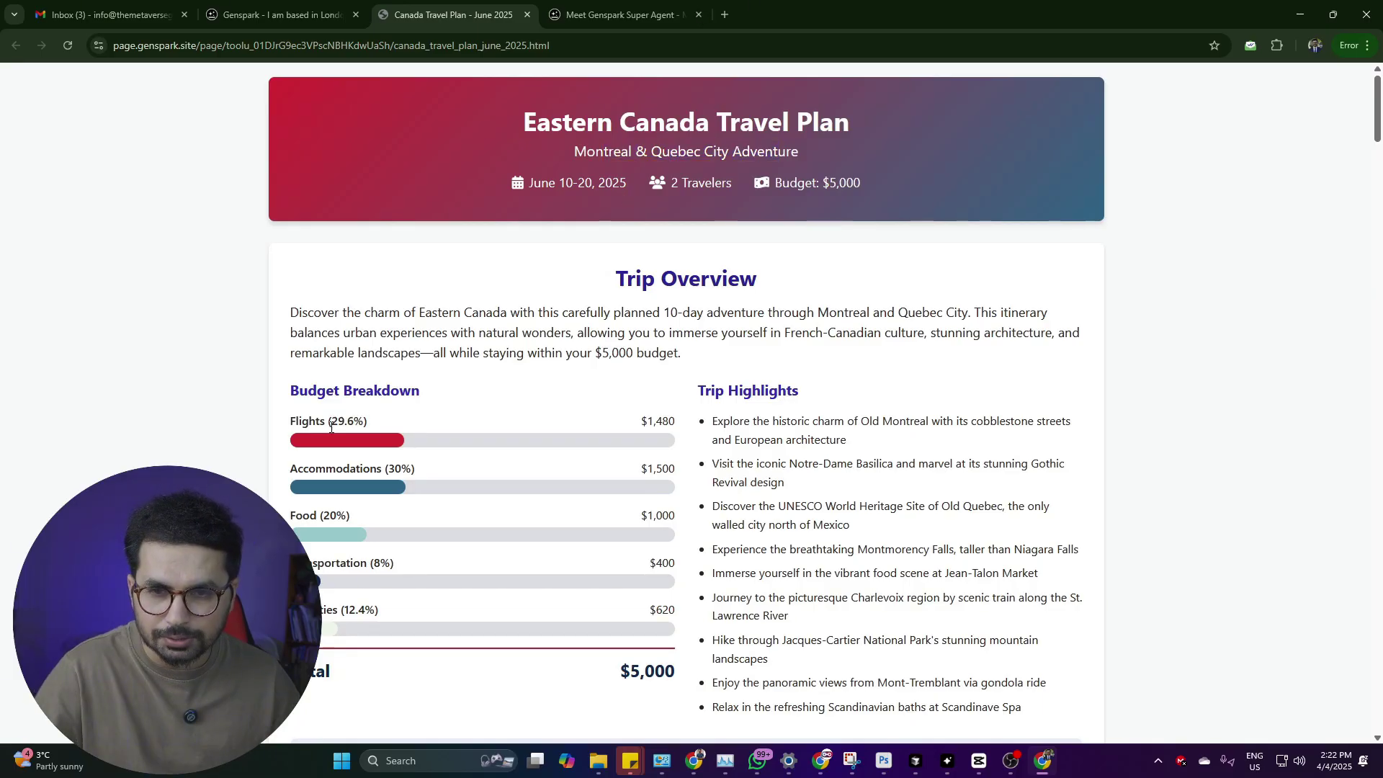
drag(643, 418, 629, 469)
drag(637, 517, 505, 551)
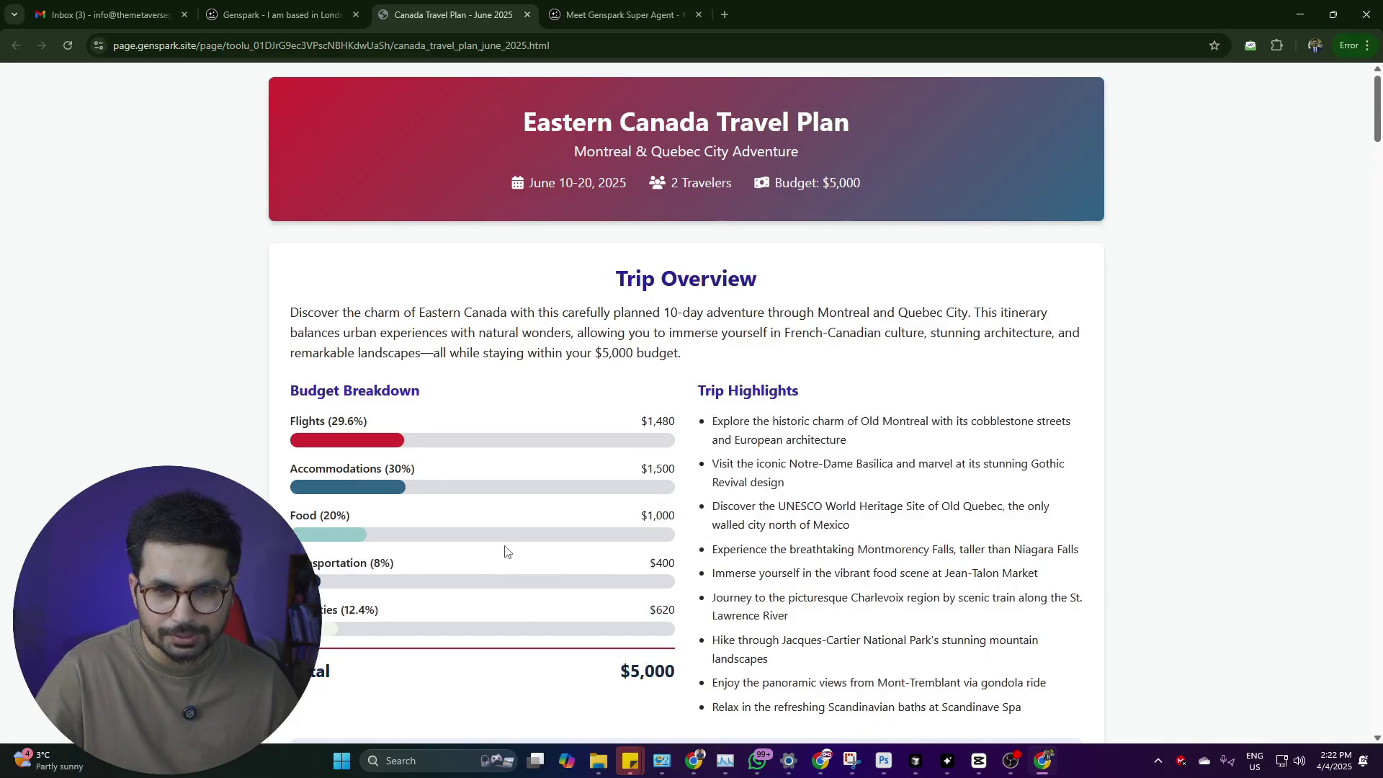
drag(629, 561, 504, 504)
Read Days 1 to 3 of the detailed itinerary, covering arrival, Old Montreal and Mount Royal, with their daily costs.
scroll(674, 569, down, 1)
scroll(432, 360, down, 9)
drag(307, 246, 1114, 380)
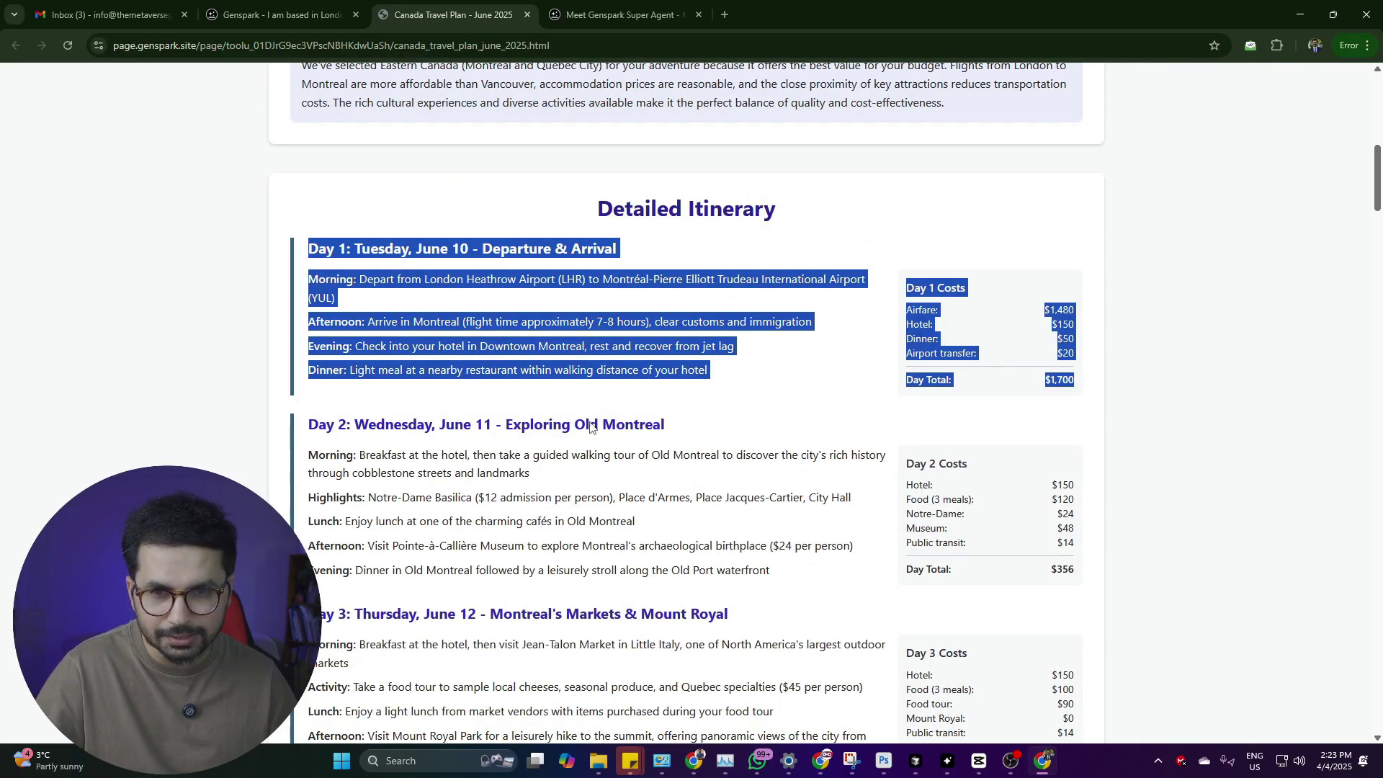
scroll(590, 426, down, 4)
drag(393, 326, 583, 322)
drag(360, 357, 492, 357)
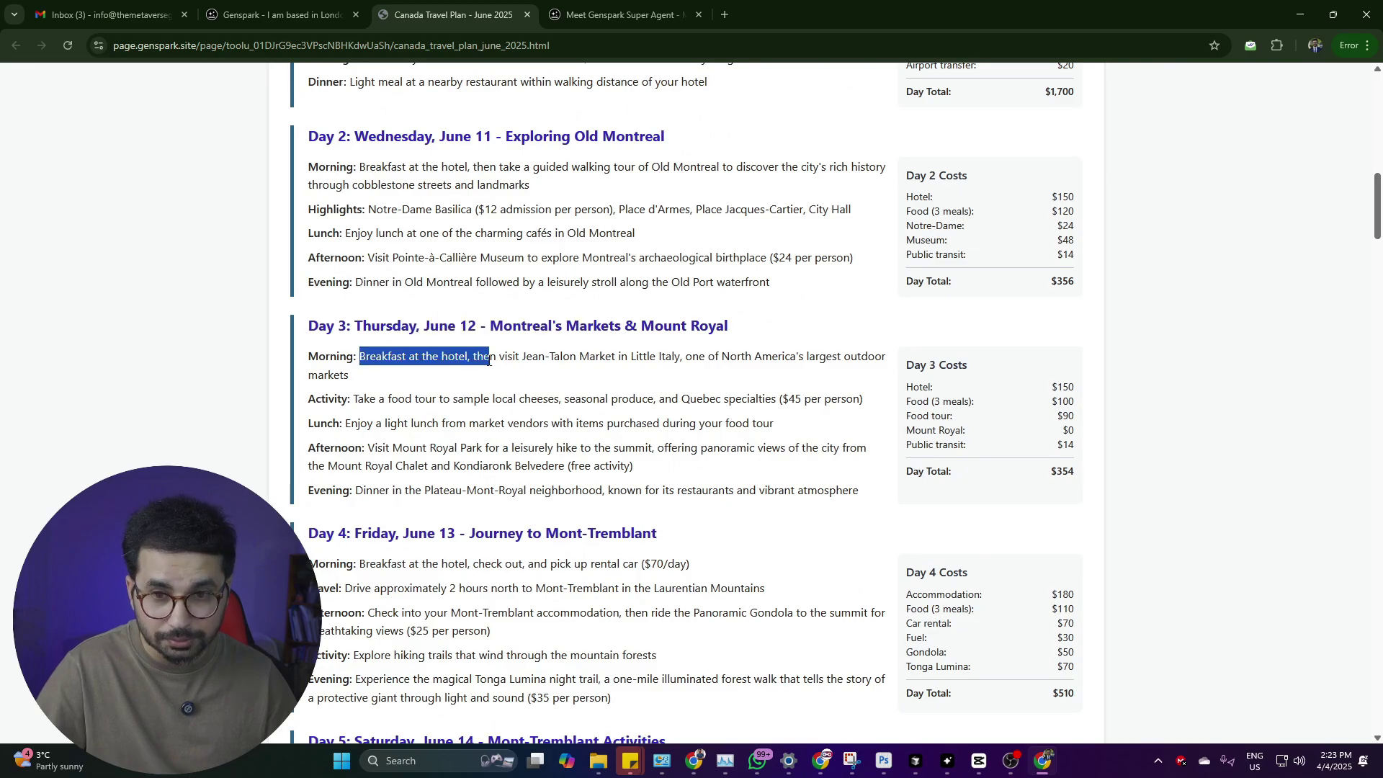
drag(376, 423, 461, 424)
drag(368, 447, 547, 513)
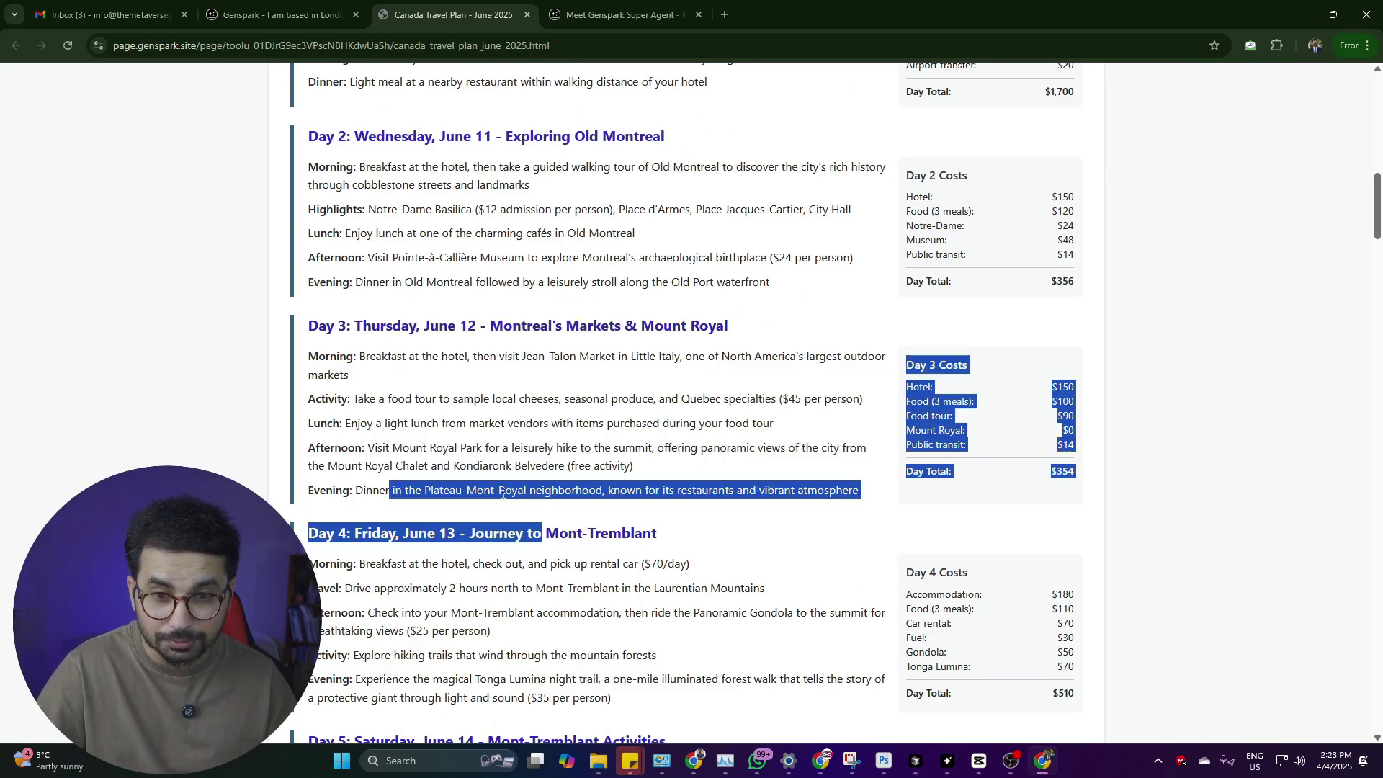
click(673, 474)
Look through the remaining itinerary days, from Mont-Tremblant and Quebec City to the Day 10 departure.
scroll(555, 457, down, 3)
scroll(555, 457, down, 10)
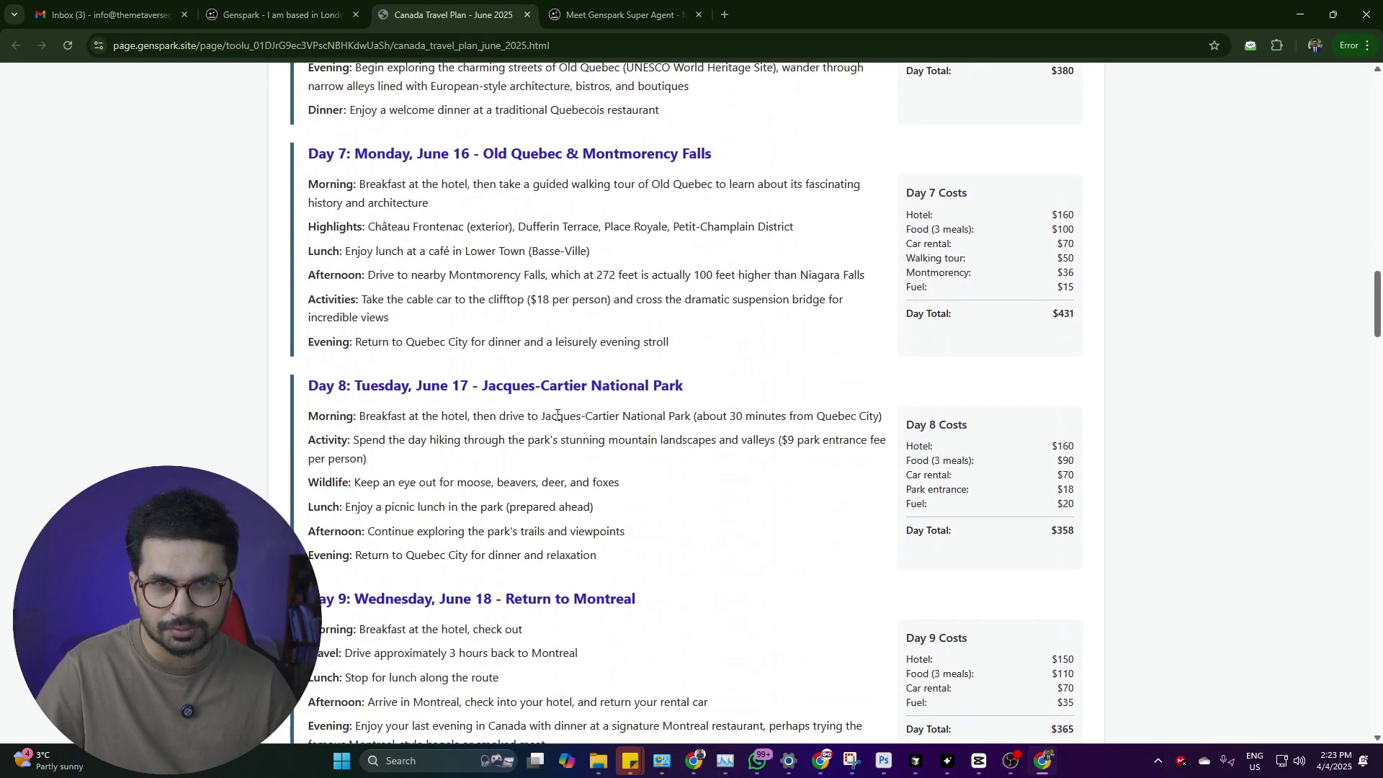
scroll(591, 371, down, 2)
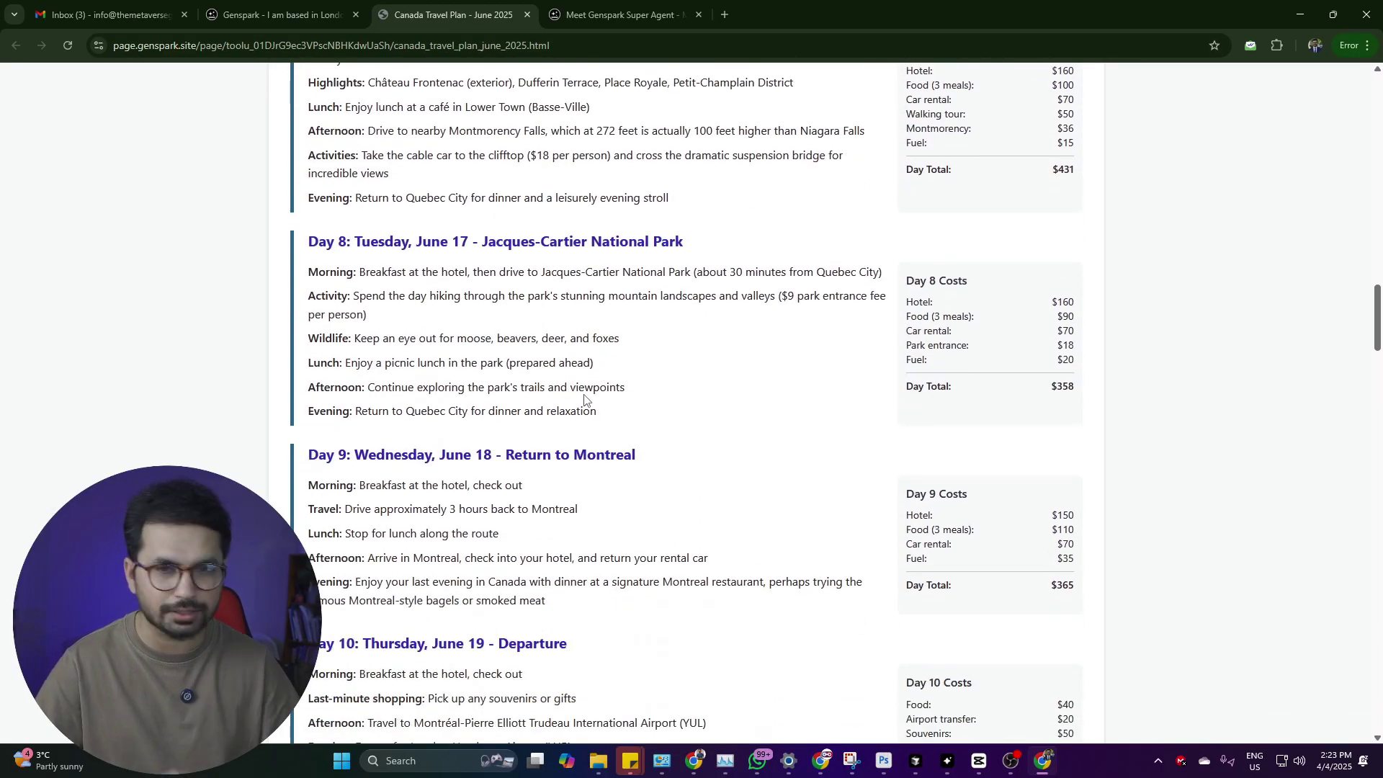
scroll(582, 396, down, 8)
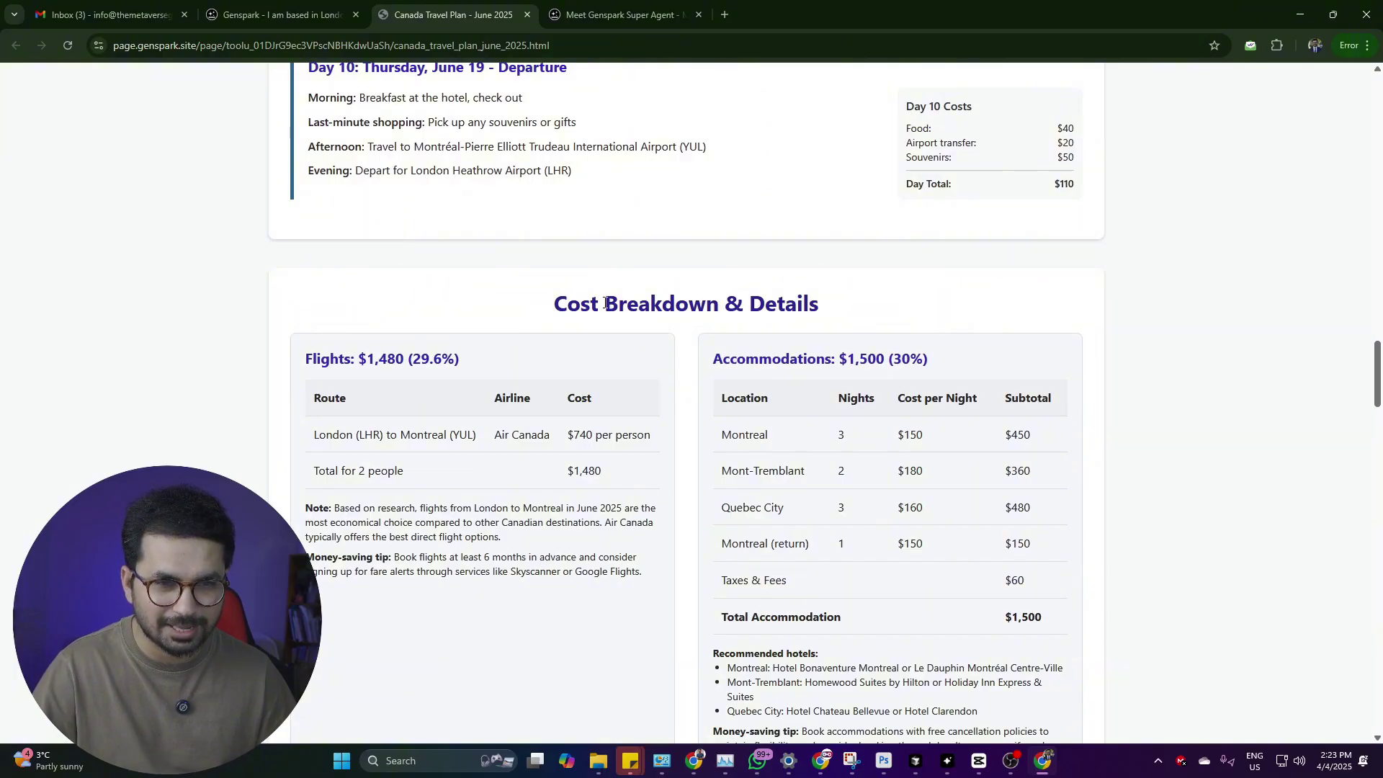
Examine the cost breakdown tables for flights, accommodations, food, transportation and activities.
drag(579, 300, 756, 303)
click(717, 303)
scroll(412, 353, down, 10)
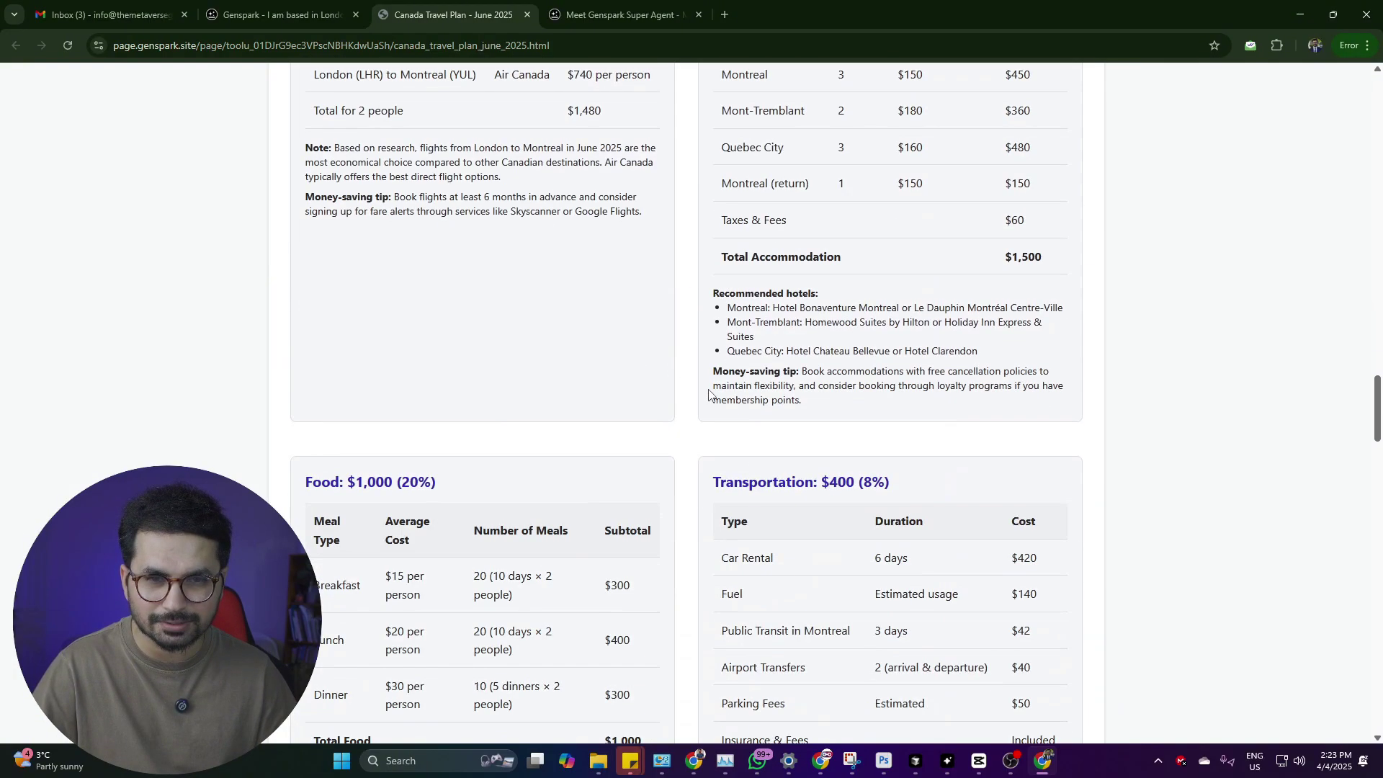
scroll(634, 407, down, 15)
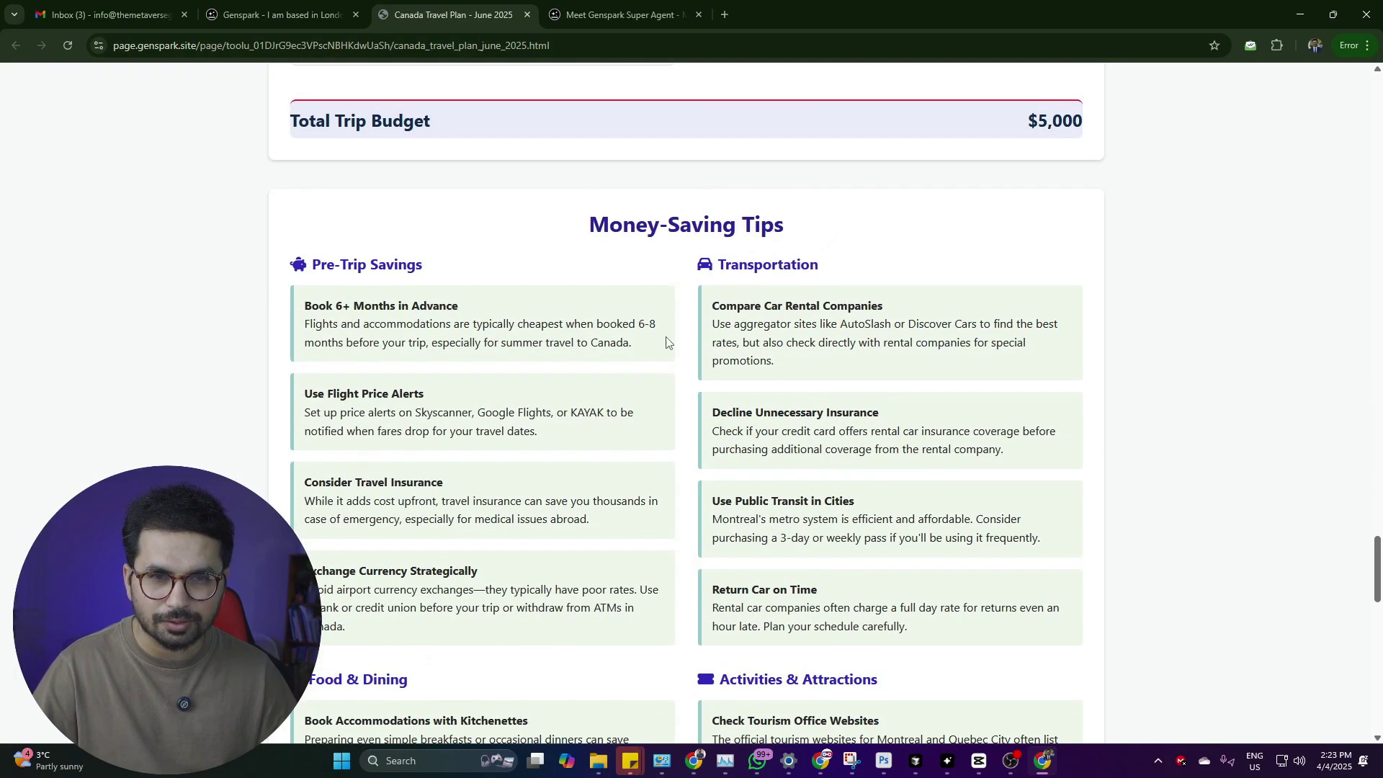
Review the money-saving tips, including the pre-trip savings and transportation sections.
drag(607, 215, 700, 241)
drag(328, 265, 397, 264)
click(385, 265)
click(504, 270)
drag(731, 257, 785, 257)
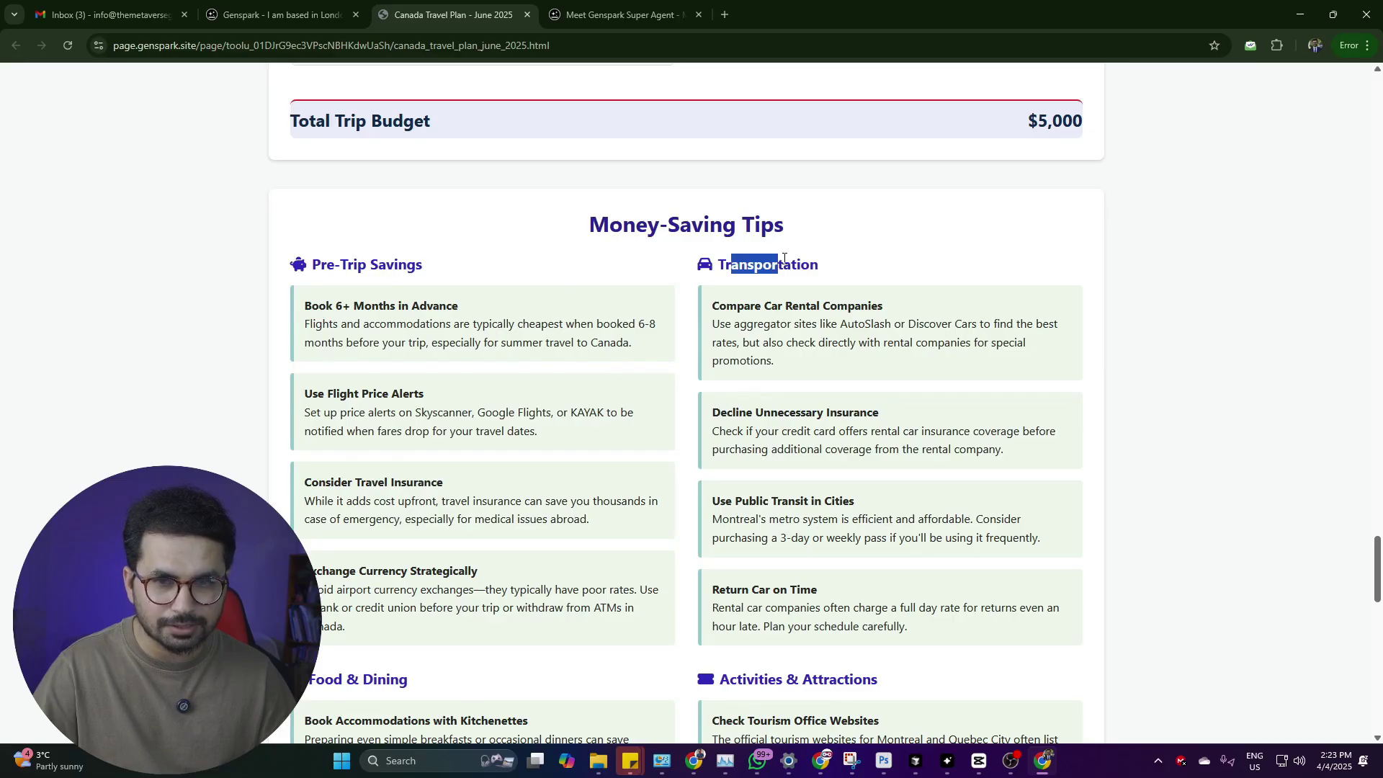
Read the essential travel information, including entry requirements, weather, money, language, communication and health sections.
scroll(381, 350, down, 10)
drag(587, 336, 771, 334)
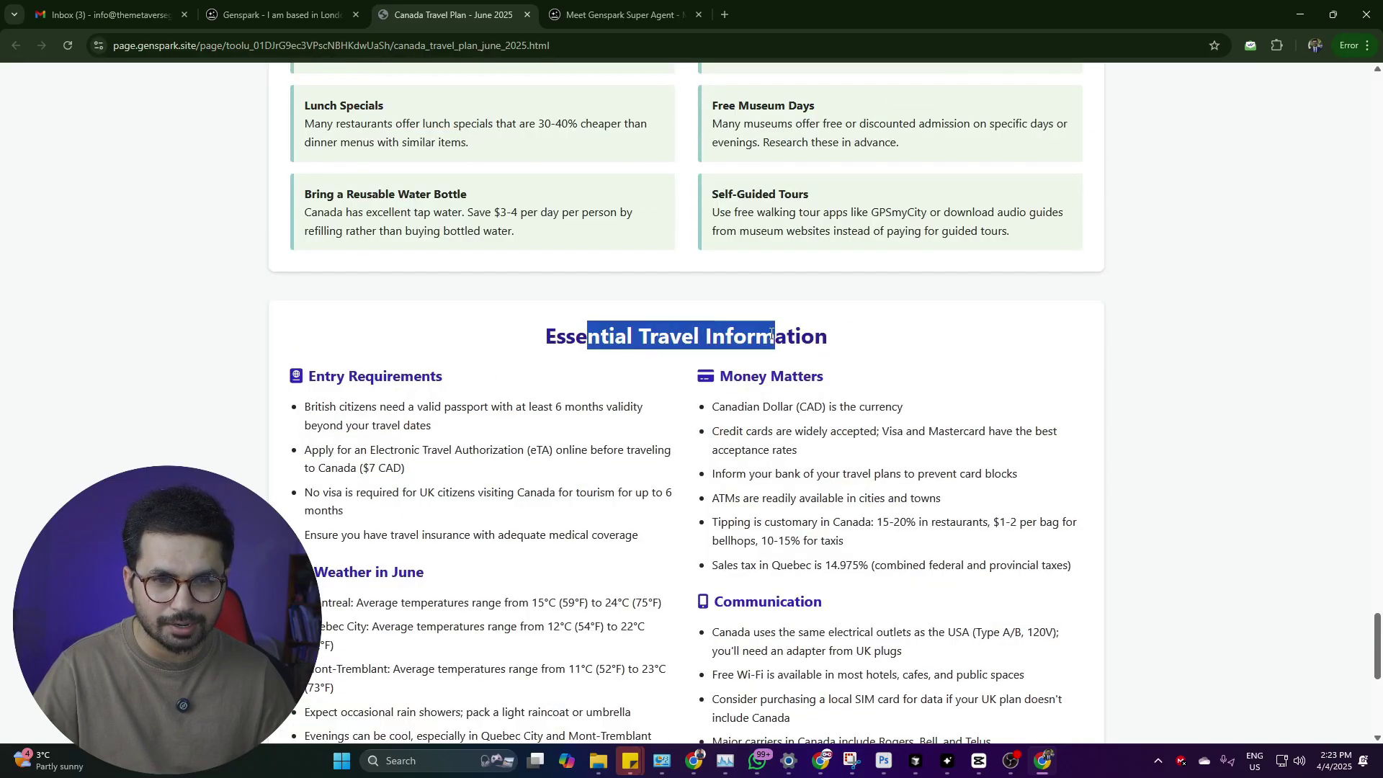
scroll(374, 414, down, 5)
scroll(401, 427, up, 5)
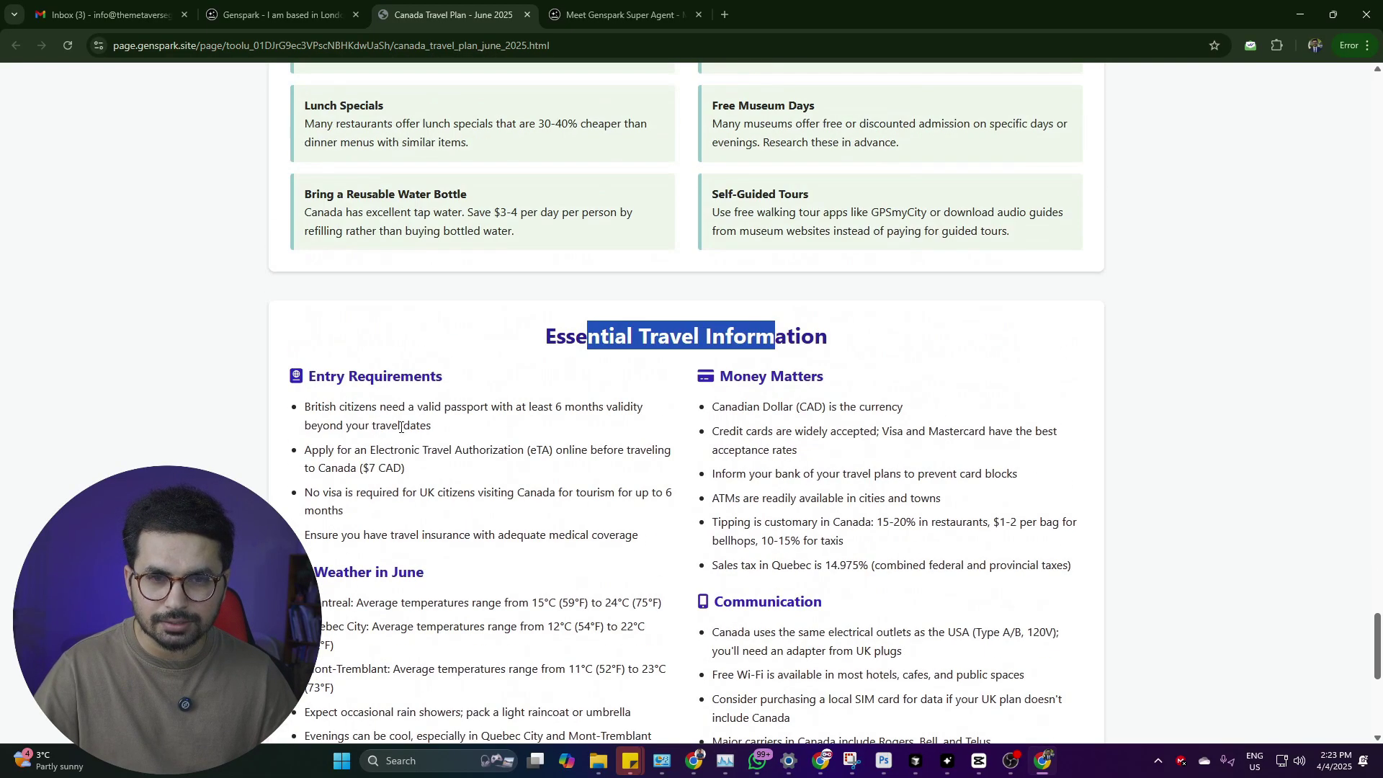
drag(375, 406, 364, 534)
scroll(602, 524, down, 8)
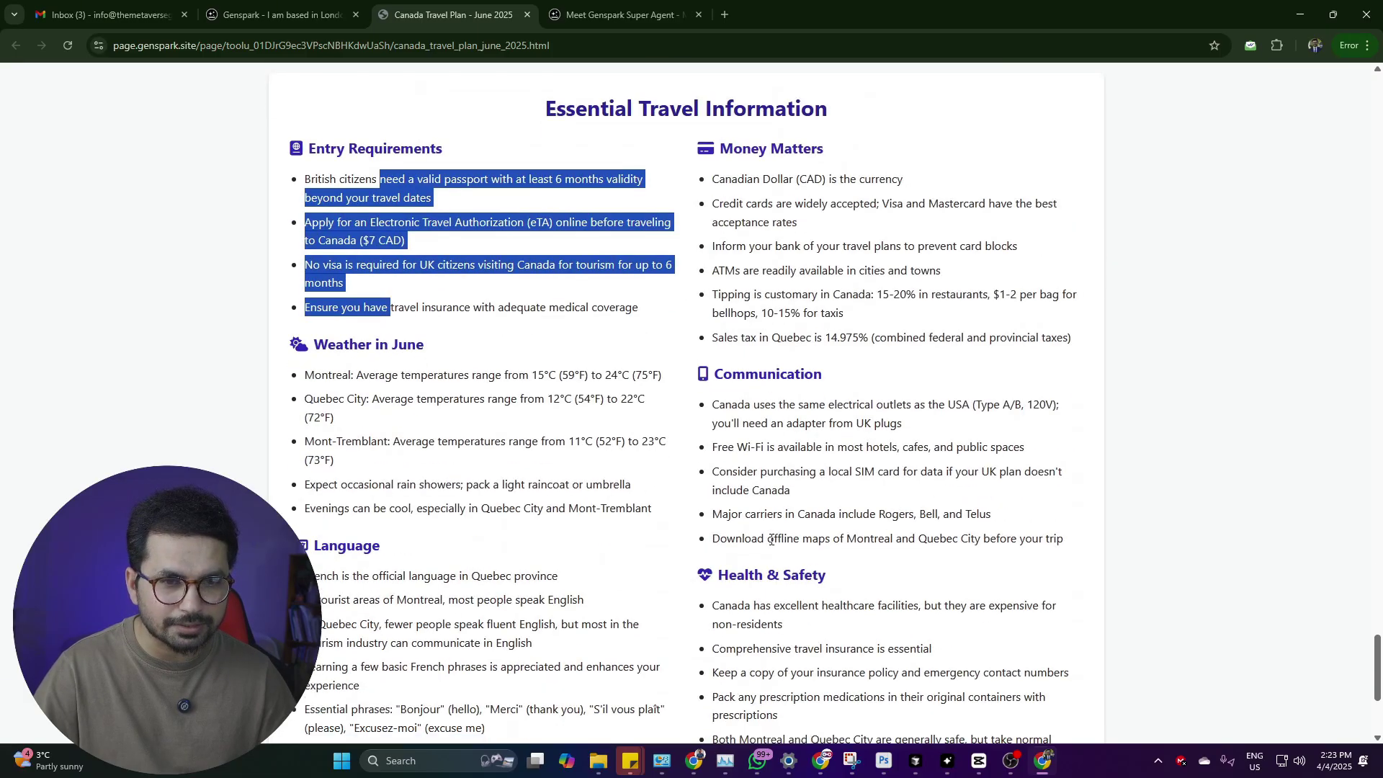
Skim the travel plan once more from the trip overview through the itinerary and activity costs.
scroll(764, 631, up, 20)
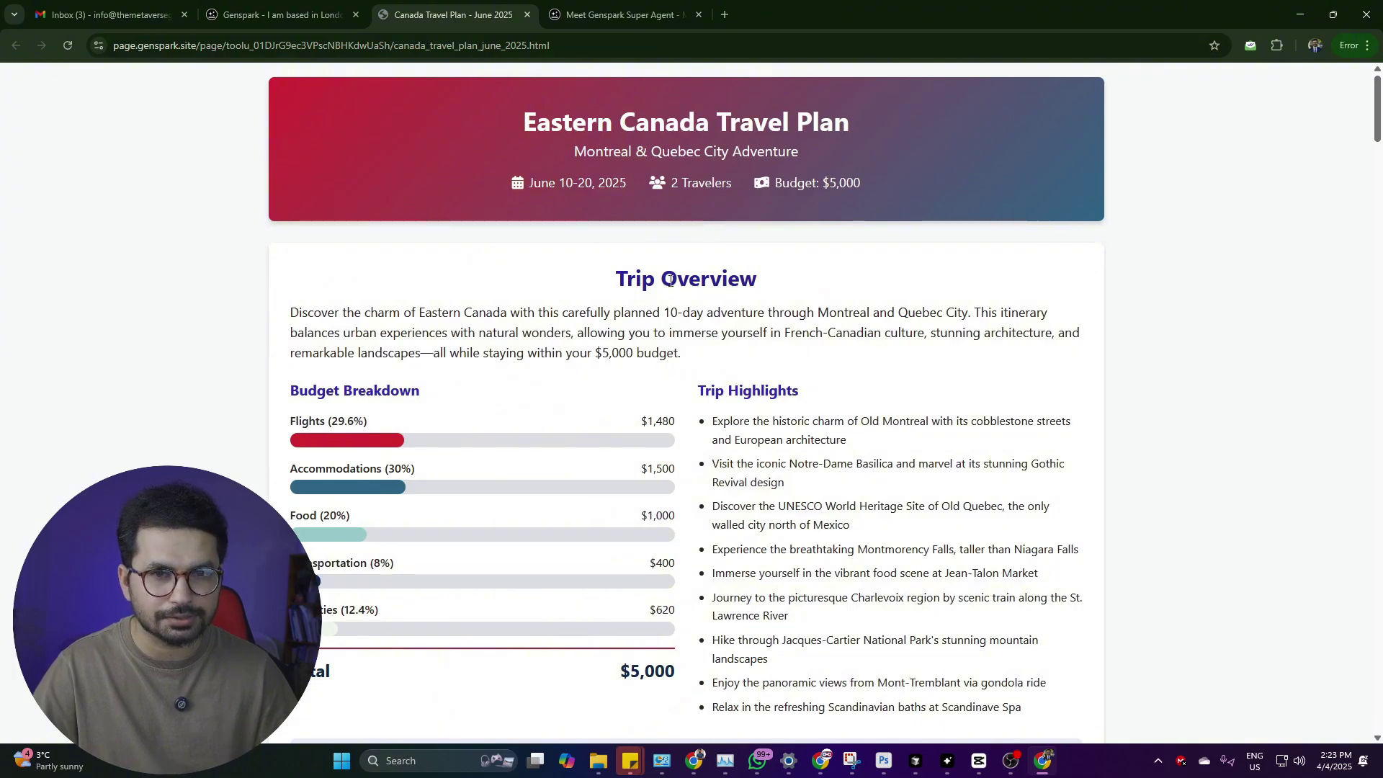
scroll(721, 209, down, 4)
scroll(828, 166, up, 4)
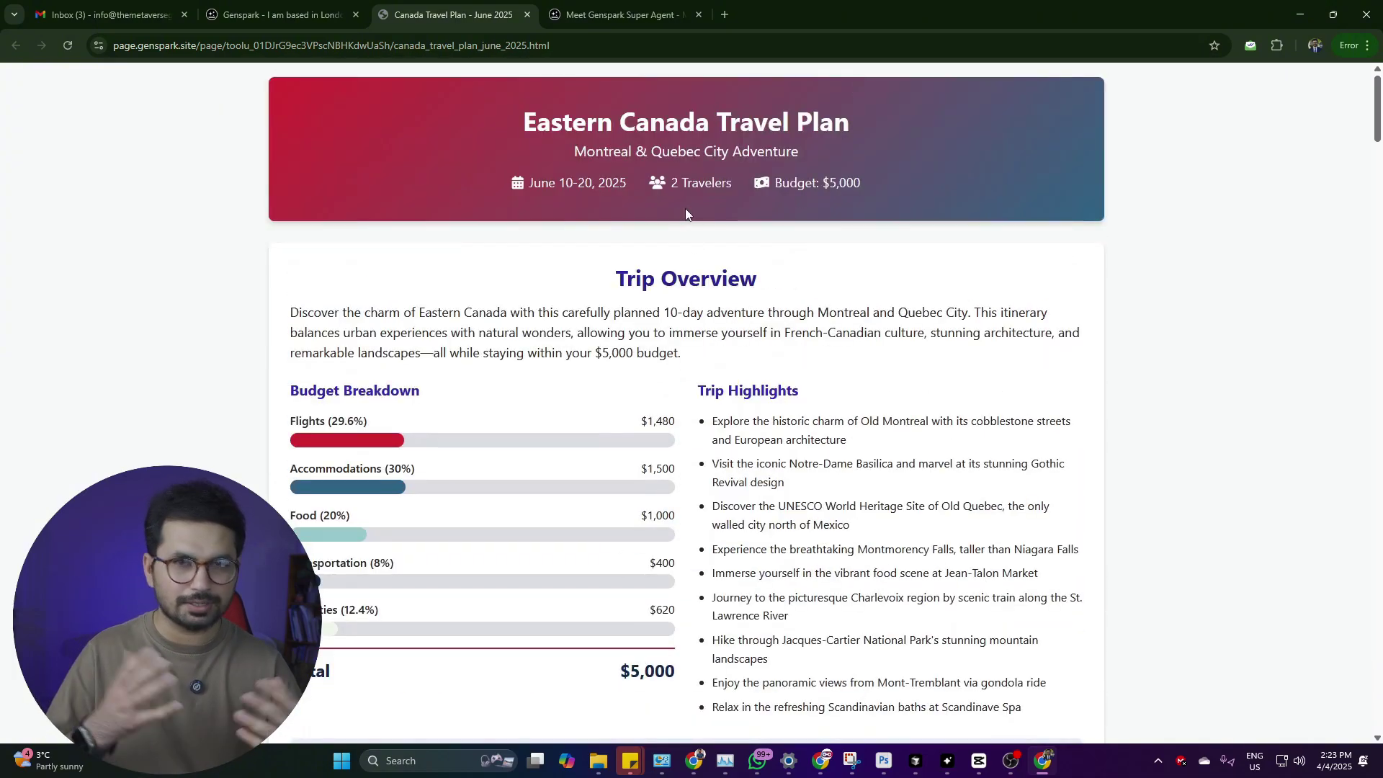
scroll(870, 183, down, 10)
scroll(870, 183, down, 15)
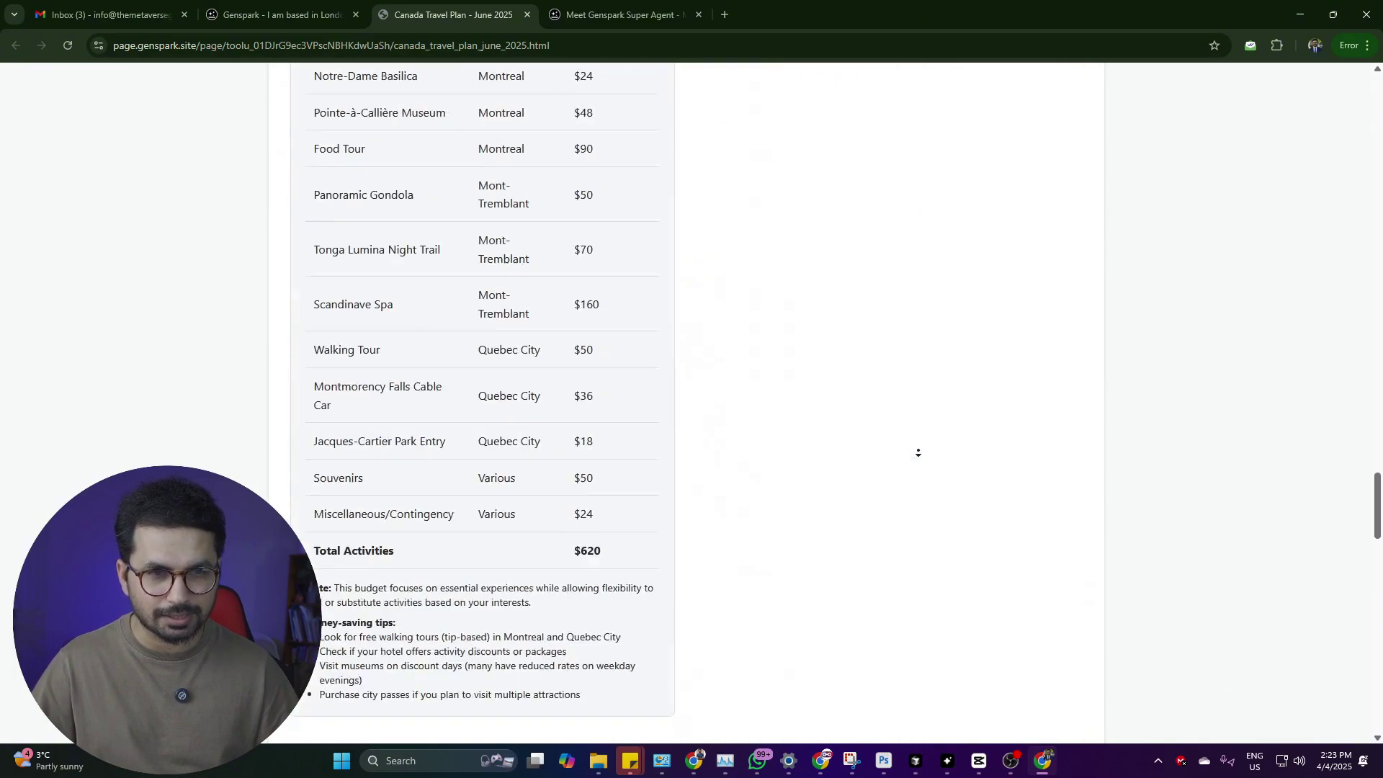
scroll(917, 451, up, 20)
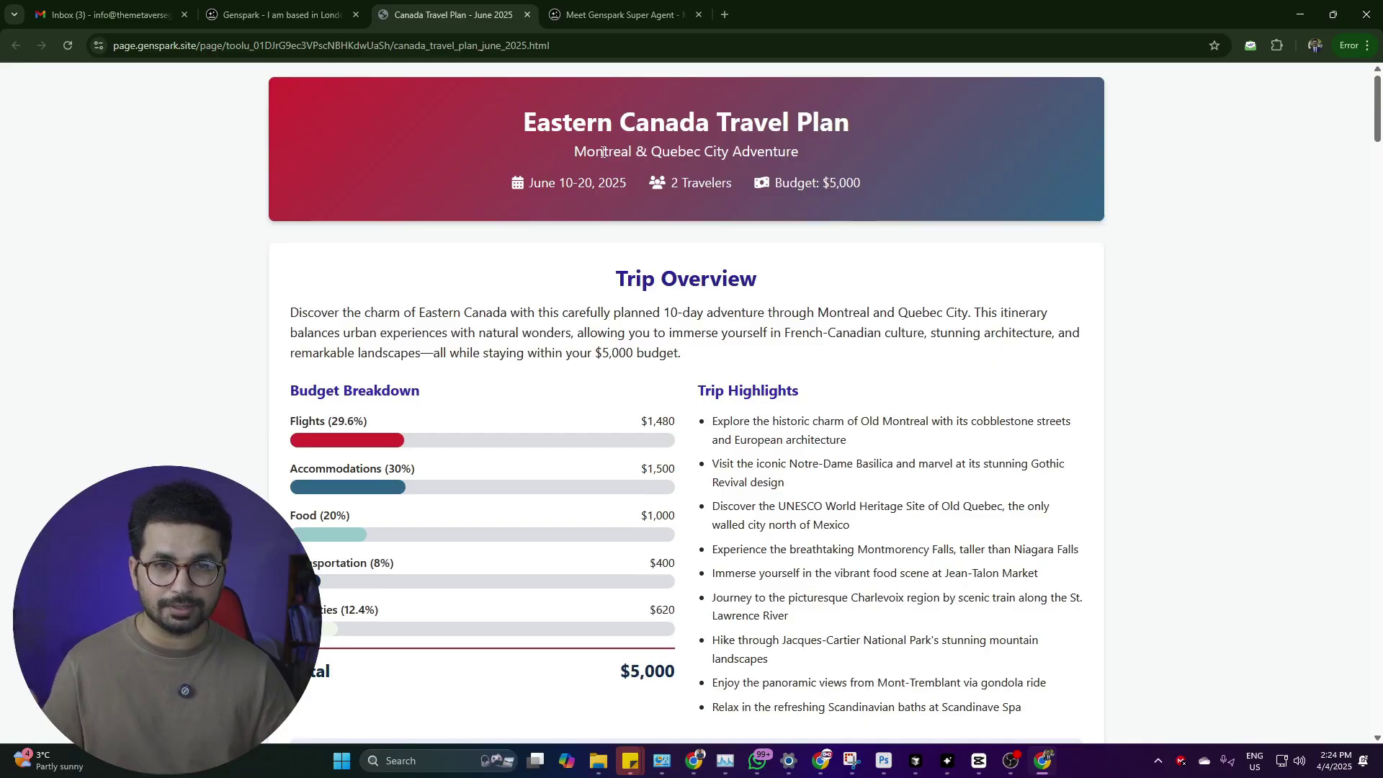
scroll(723, 349, down, 10)
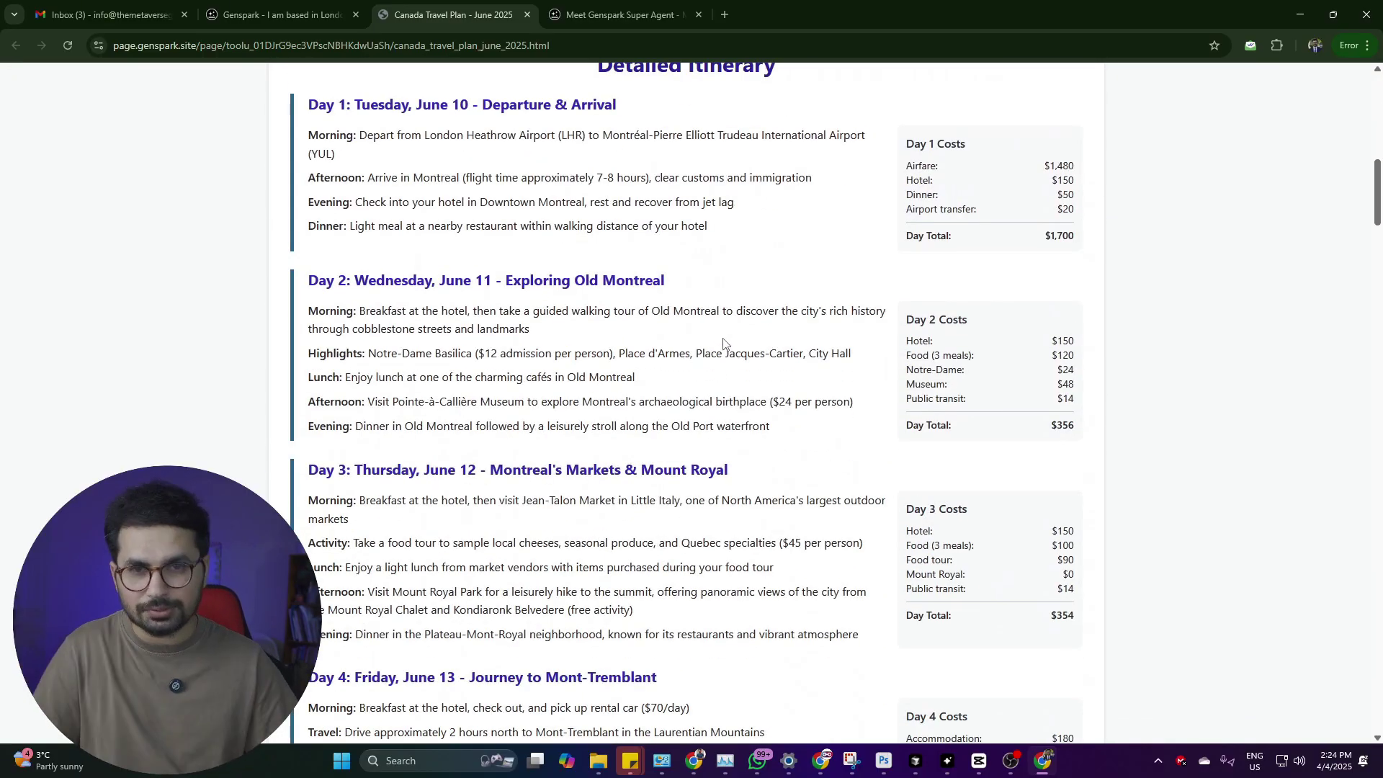
scroll(712, 205, up, 10)
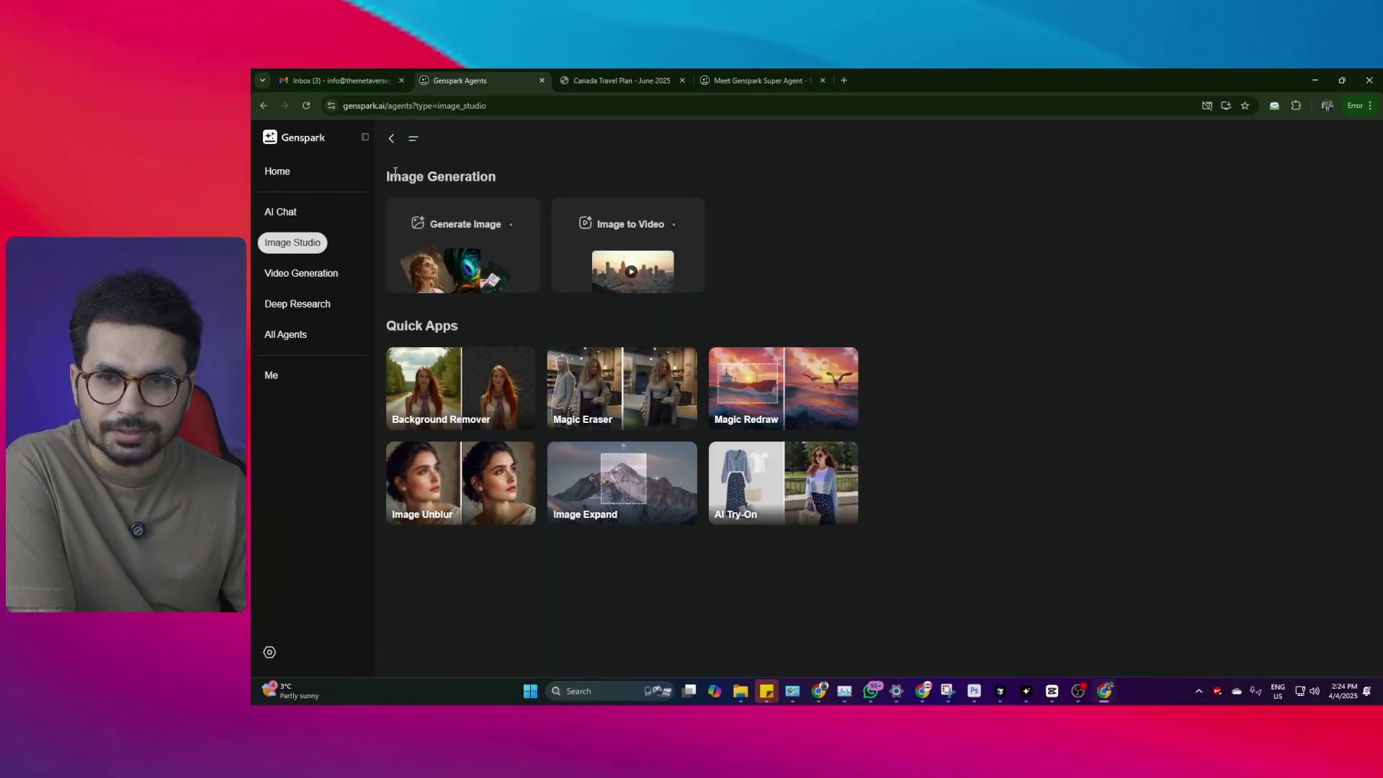
Review the image models offered for Generate Image in Image Studio and pick FLUX 1.1 [pro] Ultra.
drag(388, 175, 467, 173)
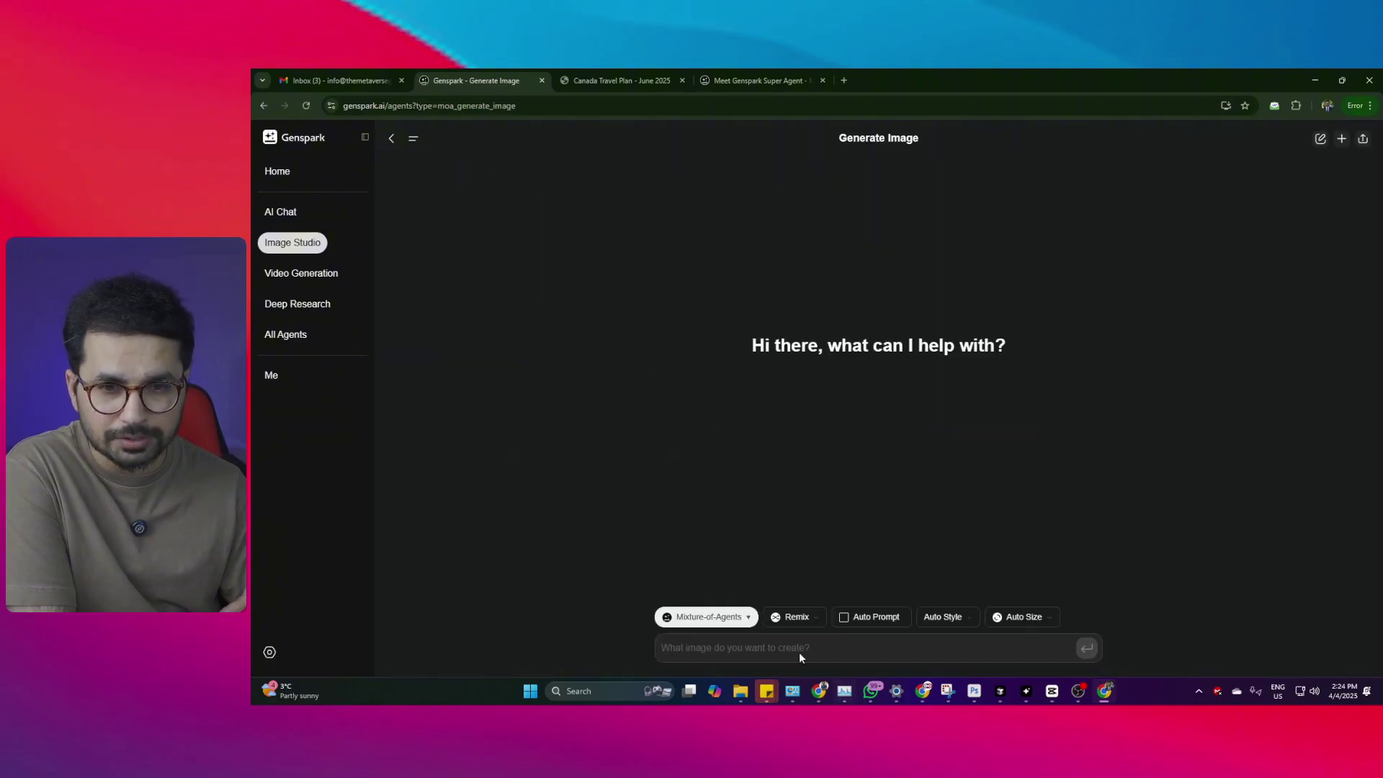
click(706, 616)
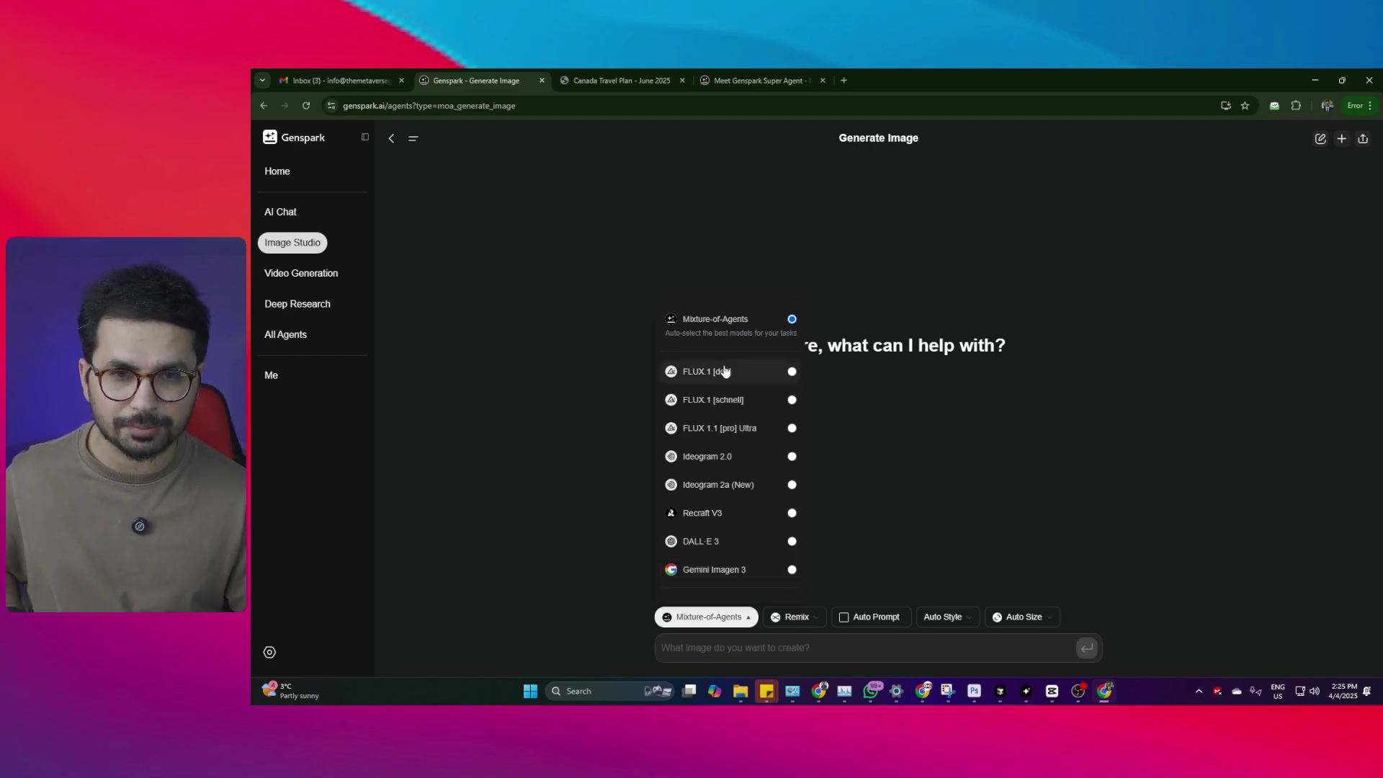
click(749, 429)
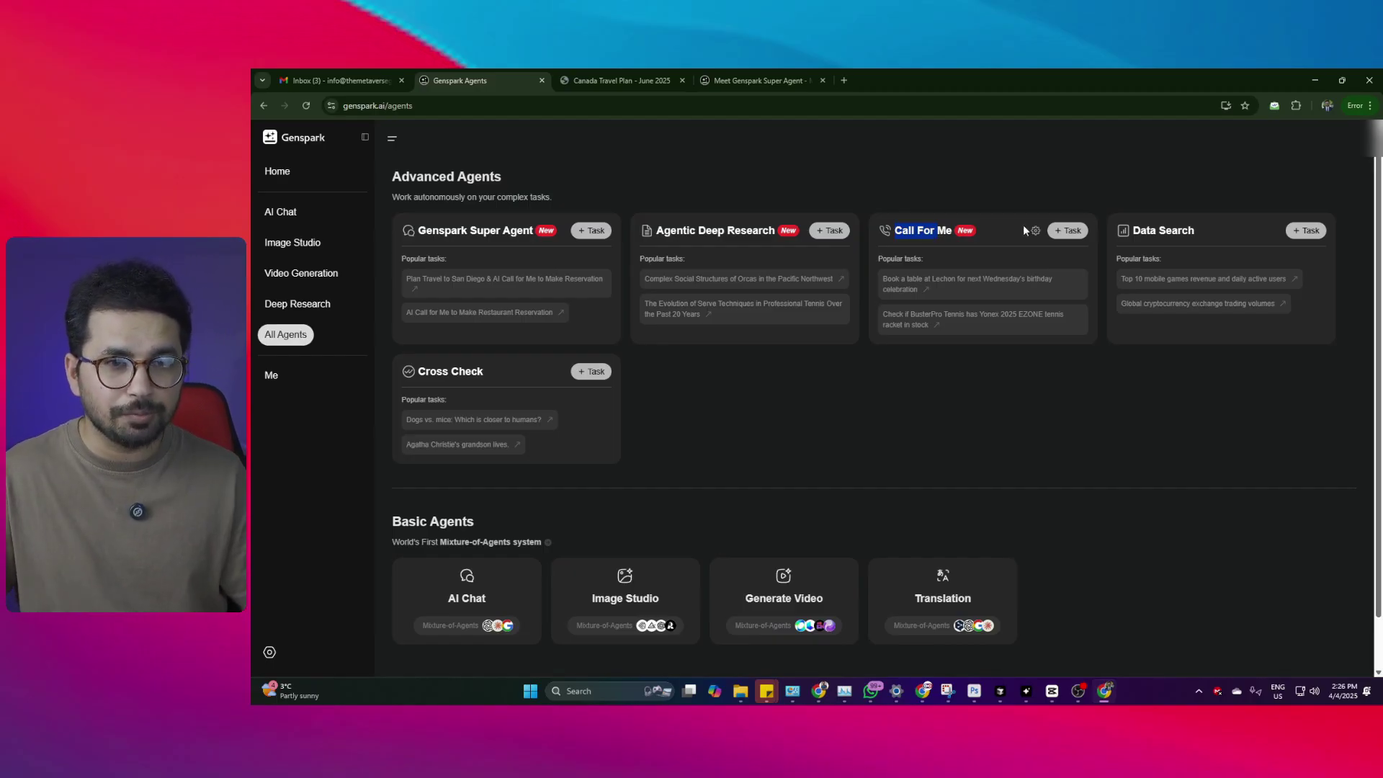
Start a new Call For Me task and read which countries the phone assistant can call.
click(1059, 232)
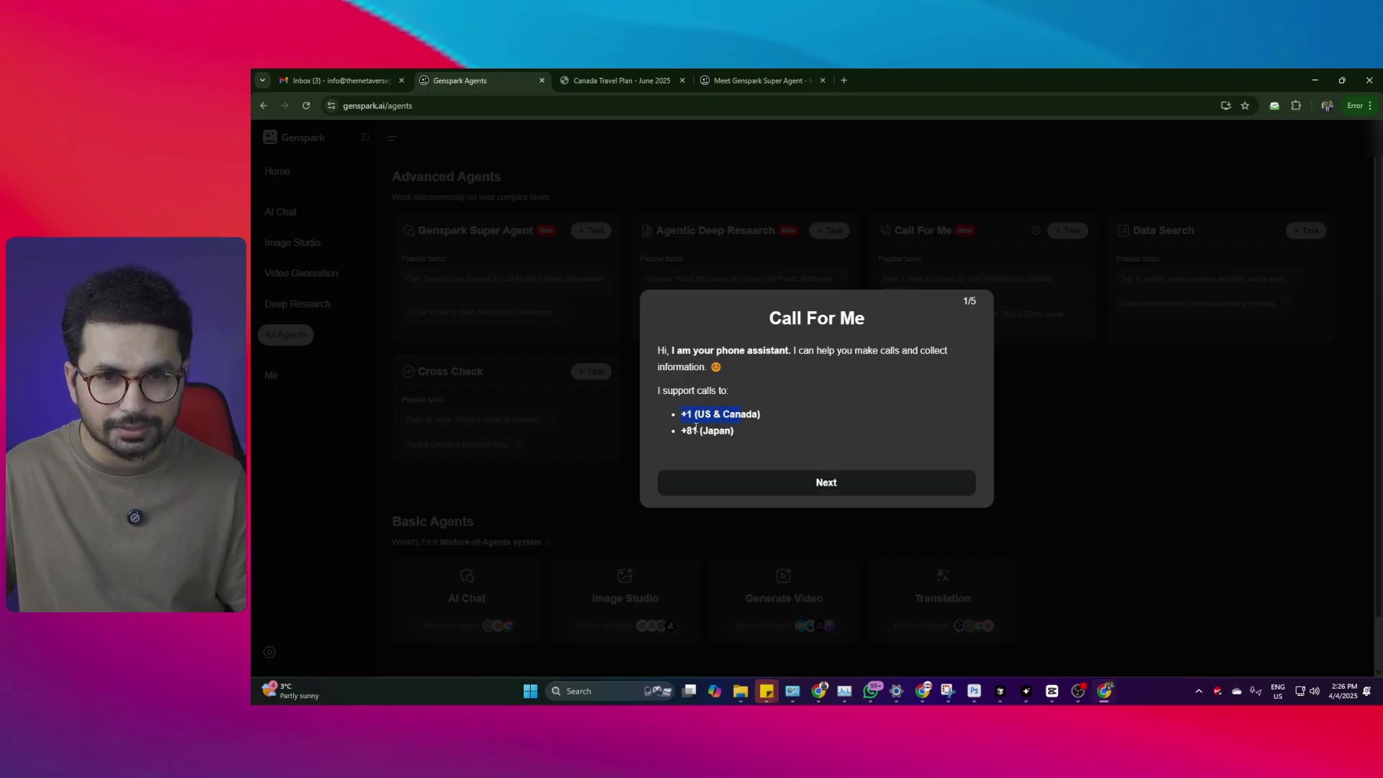
drag(681, 431, 698, 431)
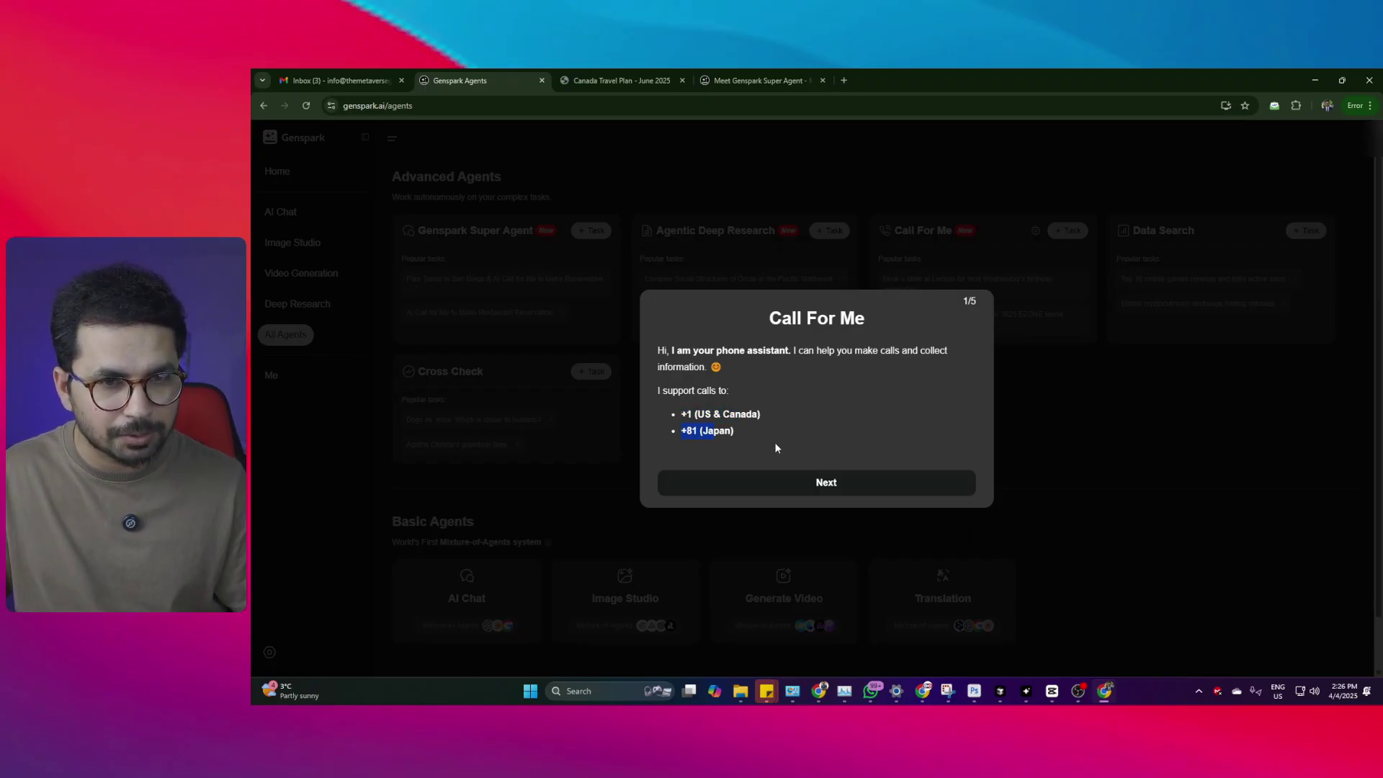
click(709, 431)
drag(696, 429, 719, 430)
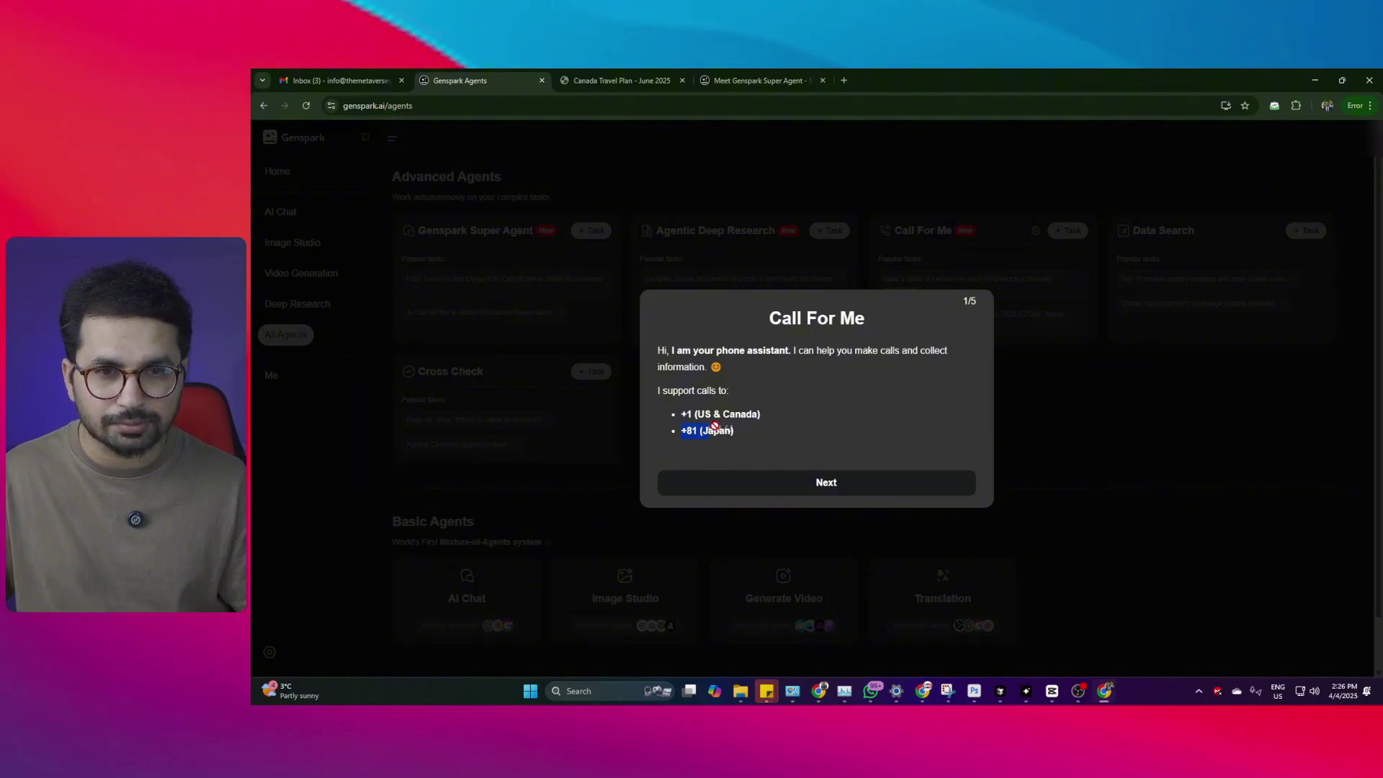
Continue to the phone number verification of Call For Me and check its country code choices.
click(753, 479)
click(682, 387)
click(716, 461)
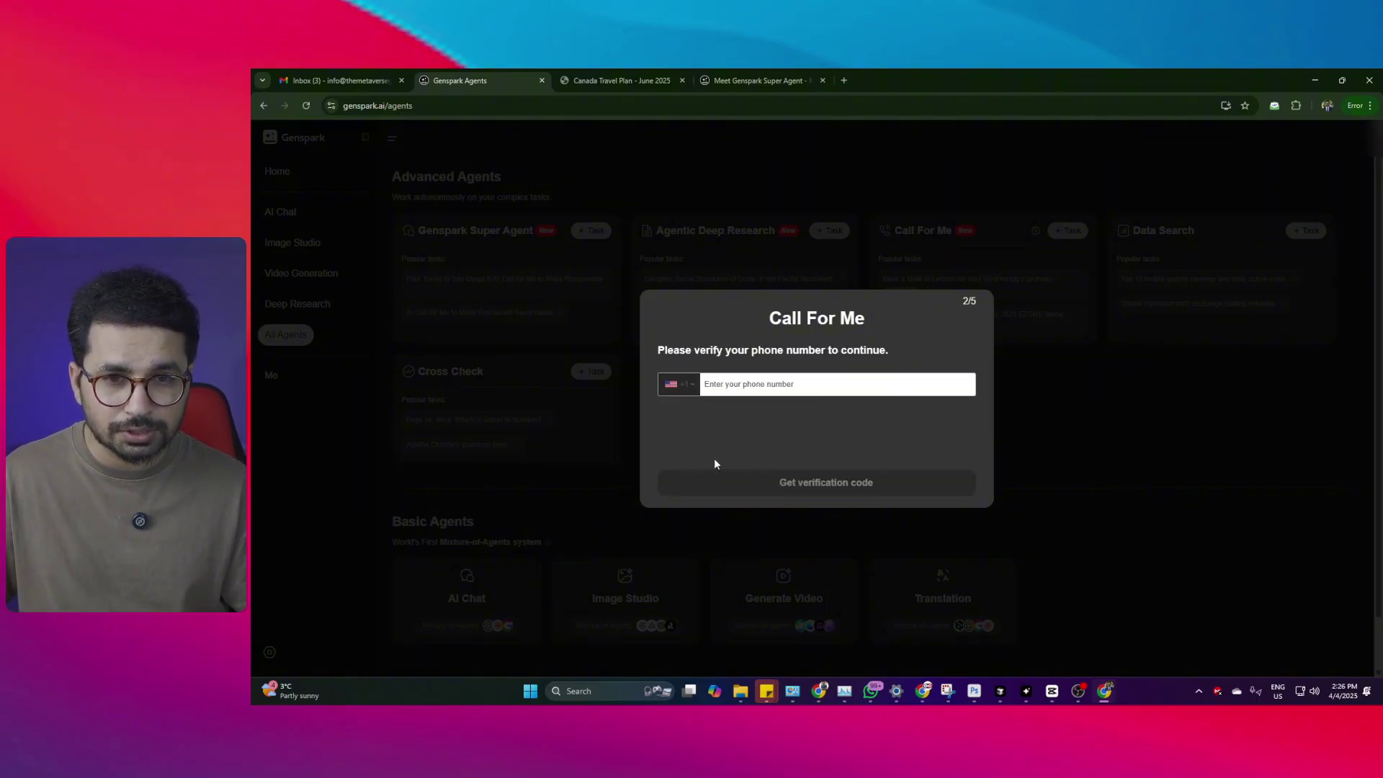